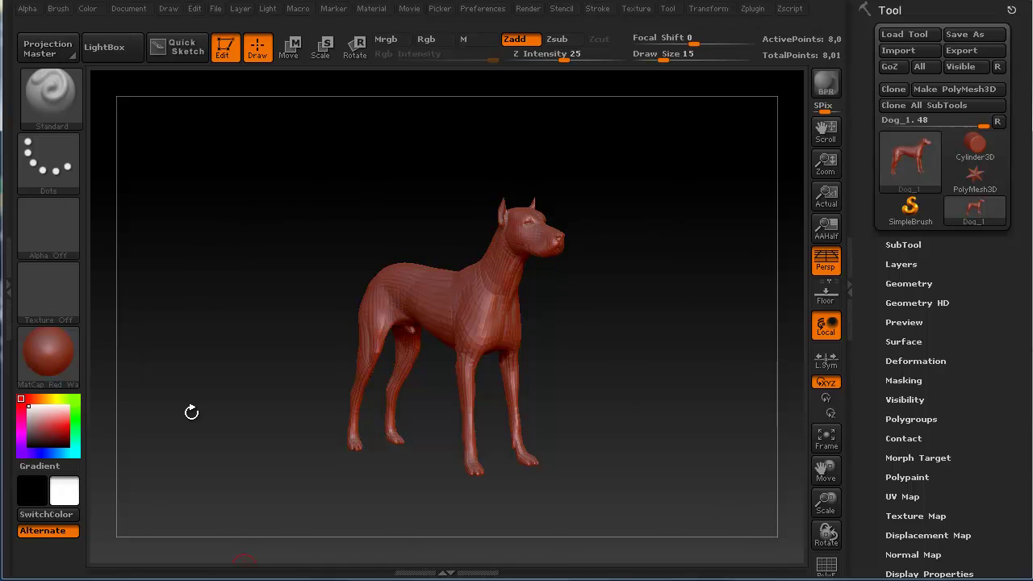
Turn on the PolyFrame wireframe display for the dog model and inspect its mesh from several angles.
left_click_drag(364, 479, 234, 430)
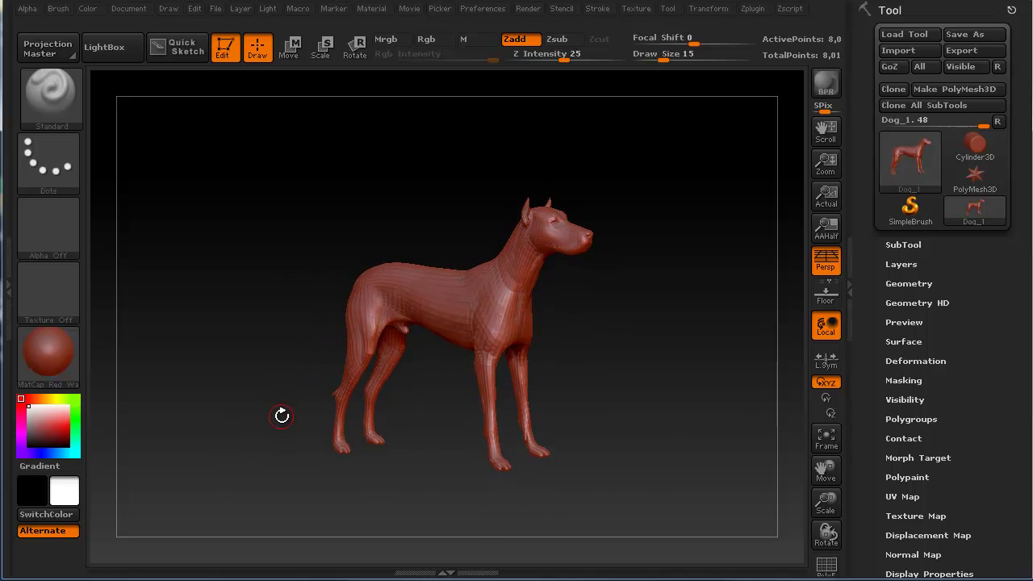
left_click_drag(284, 408, 303, 383)
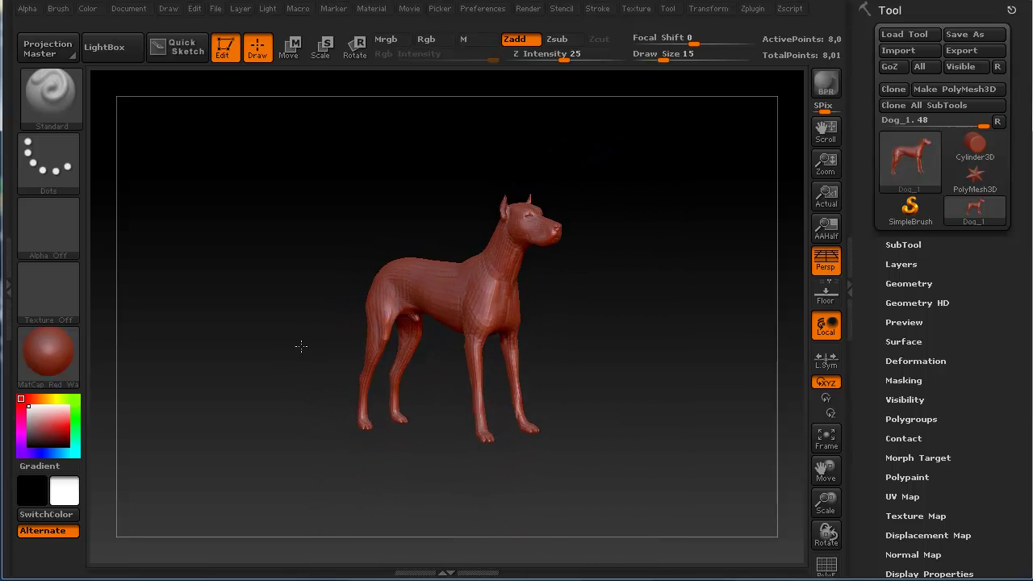
left_click_drag(299, 346, 308, 394)
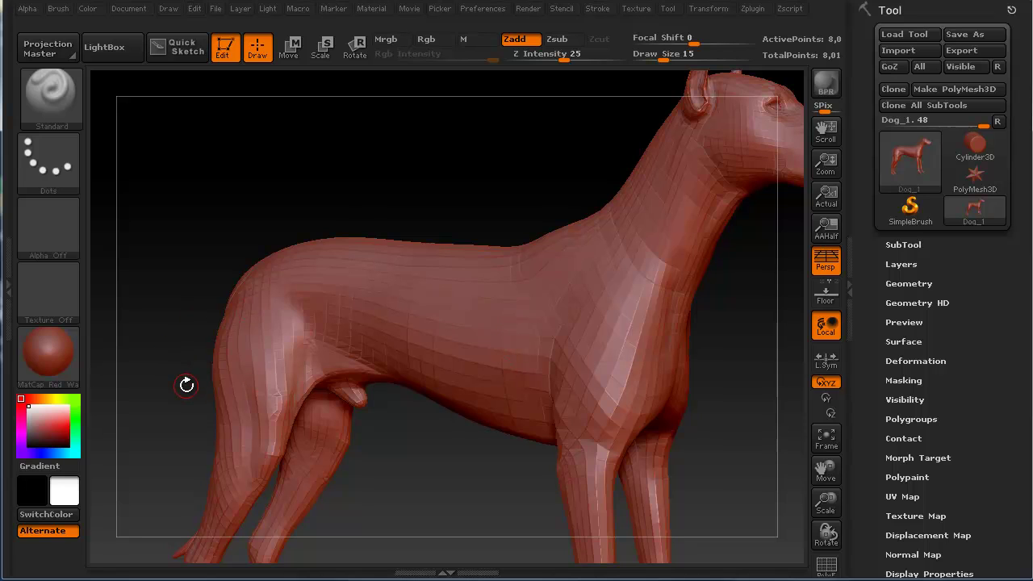
left_click_drag(181, 393, 162, 300)
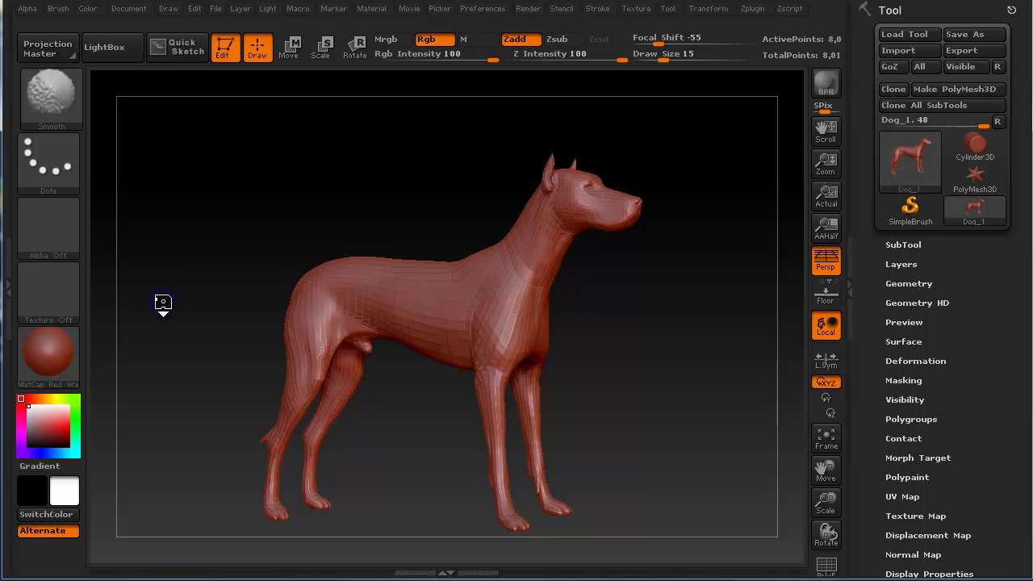
key("shift+f")
left_click_drag(193, 347, 169, 349)
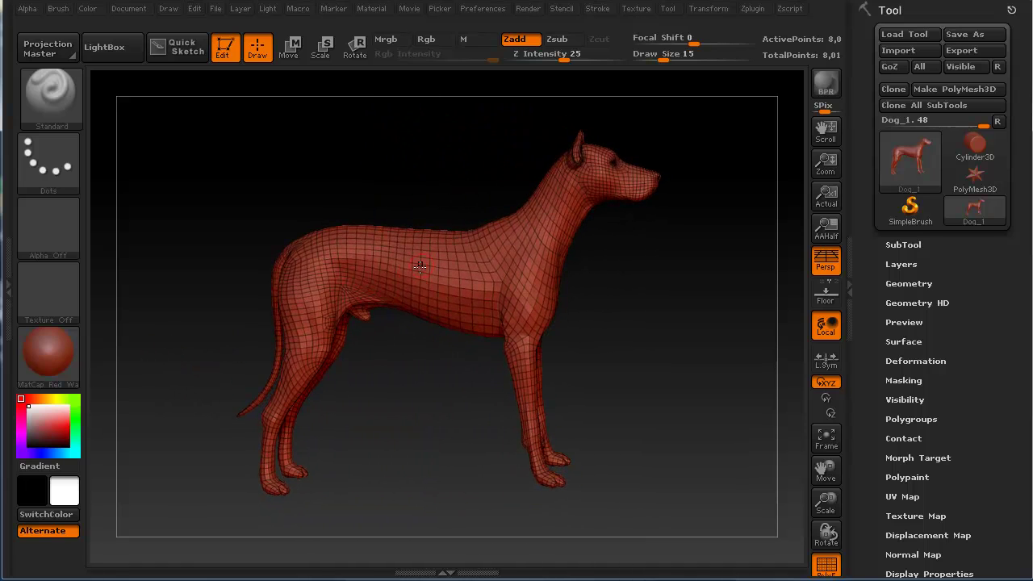
left_click_drag(466, 466, 420, 451)
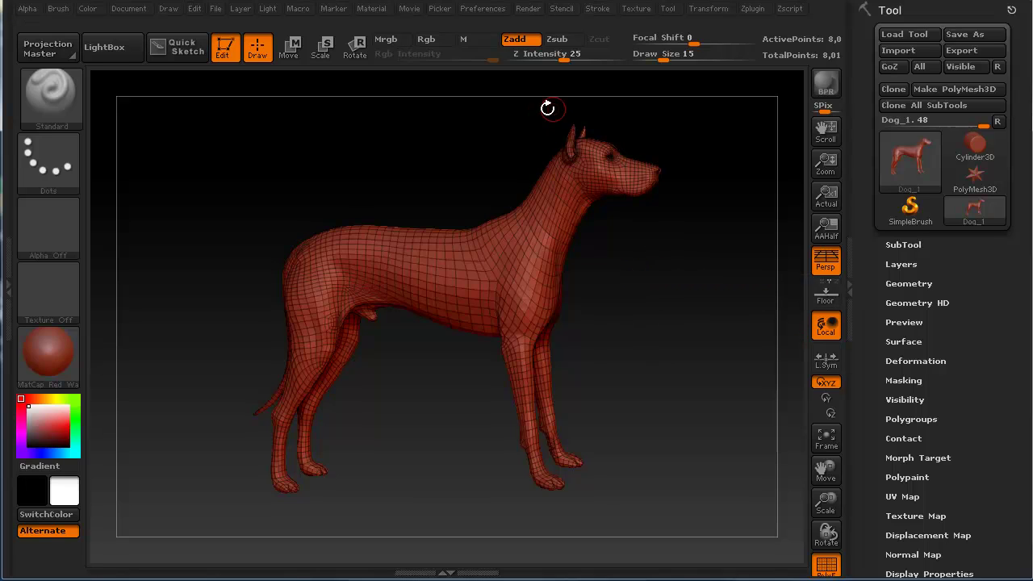
Collapse and expand the side trays that hold the Tool and Material palettes.
left_click(849, 287)
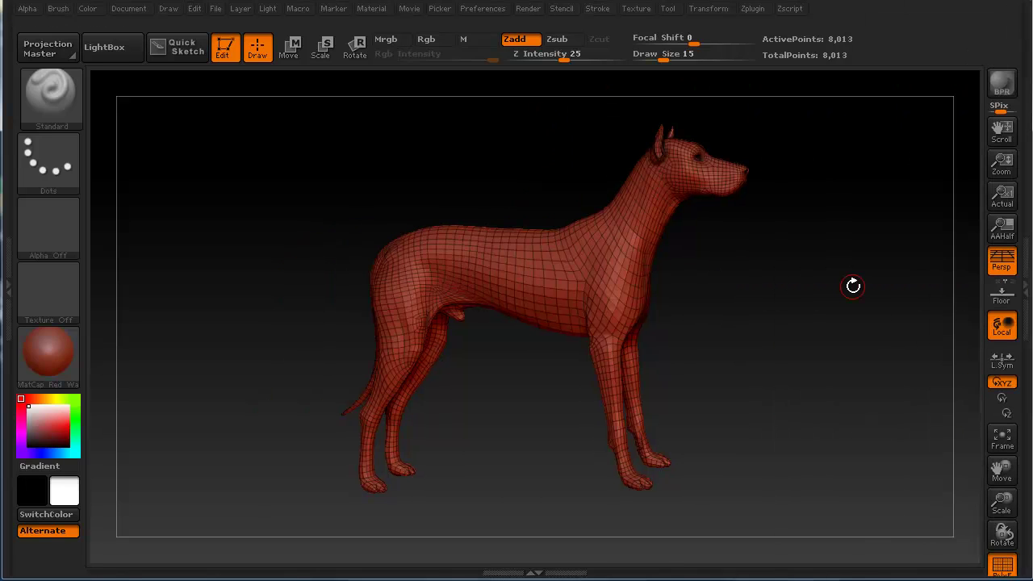
left_click(1024, 287)
left_click(851, 290)
left_click_drag(265, 357, 235, 370)
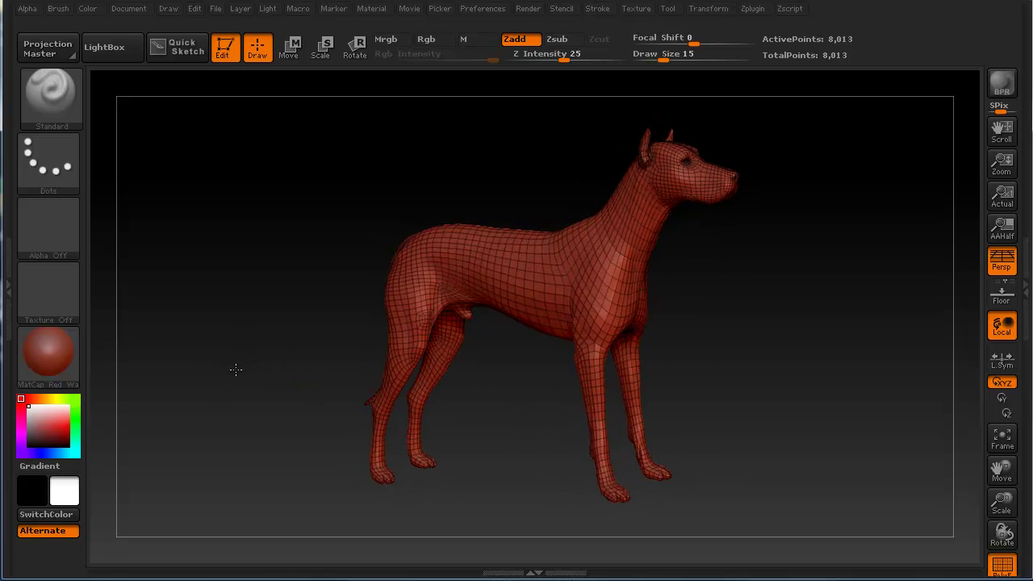
left_click(7, 290)
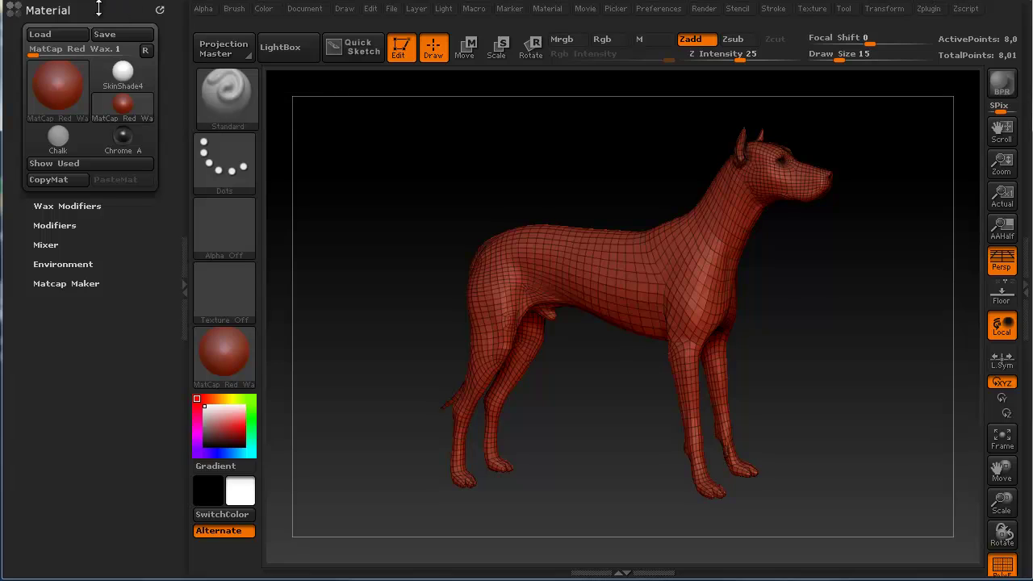
left_click(184, 281)
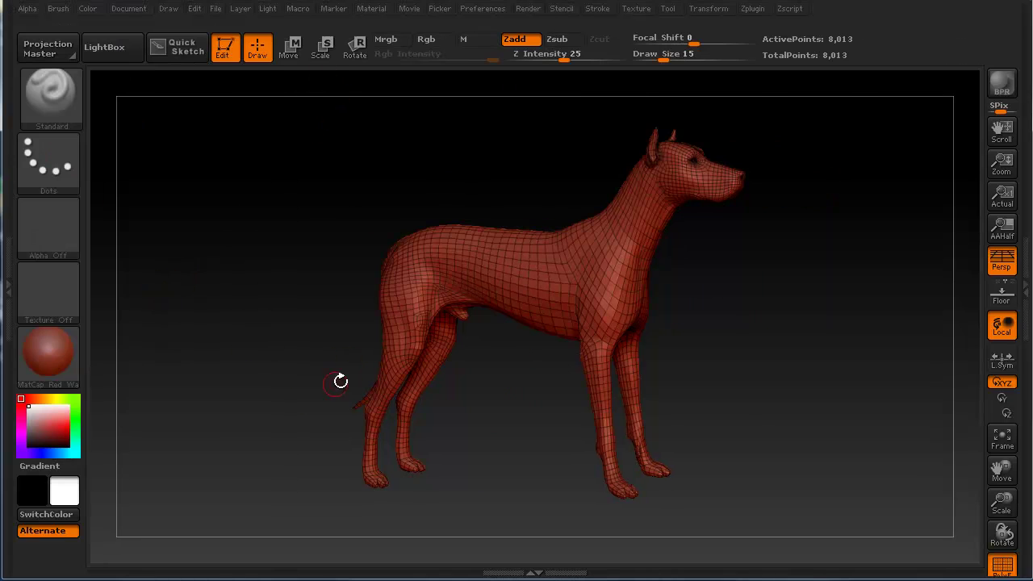
left_click(1026, 286)
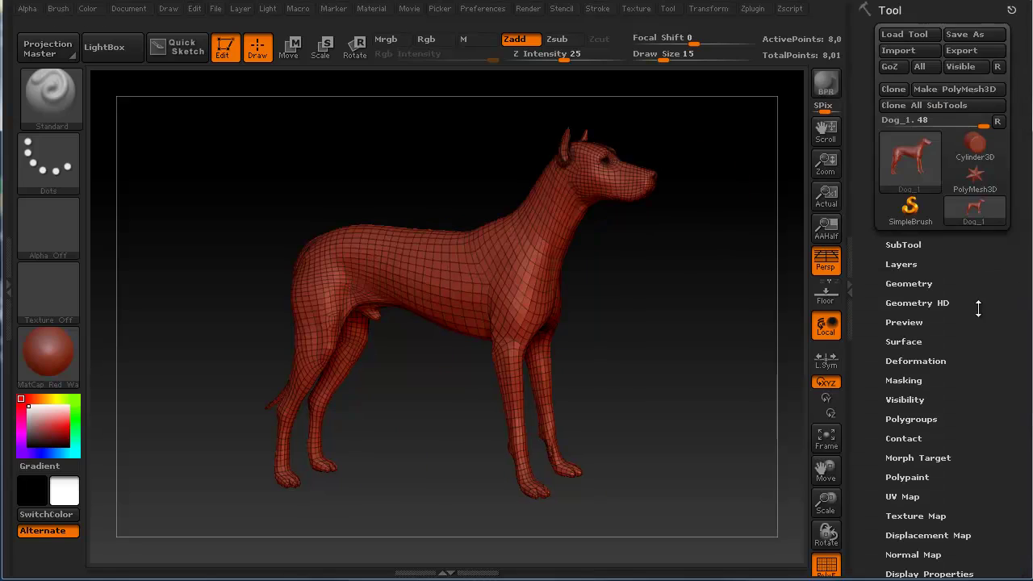
left_click(849, 291)
left_click(1025, 290)
Replace the Tool palette in its side tray with the Preferences palette and collapse the tray.
left_click(1011, 9)
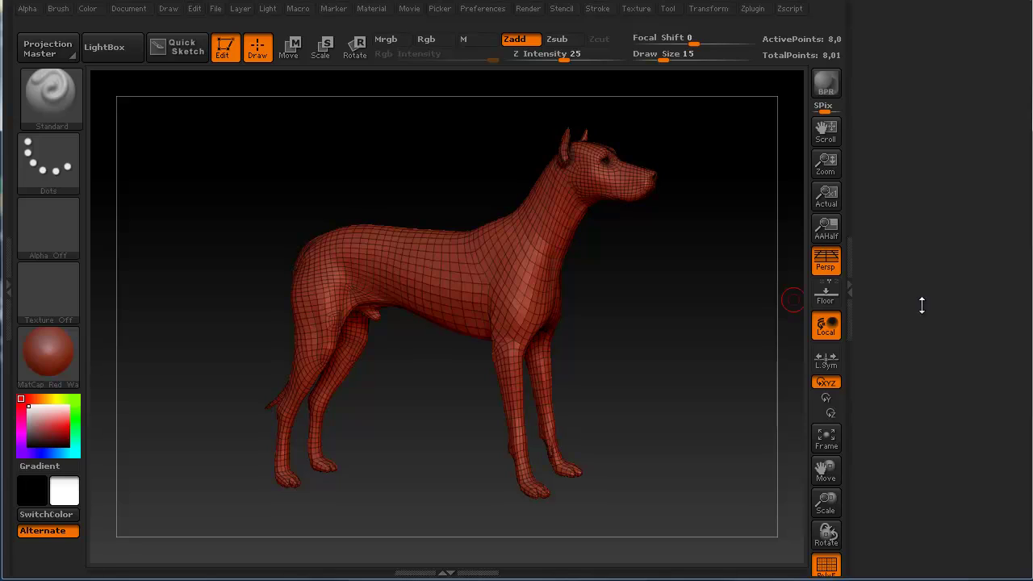
left_click(668, 9)
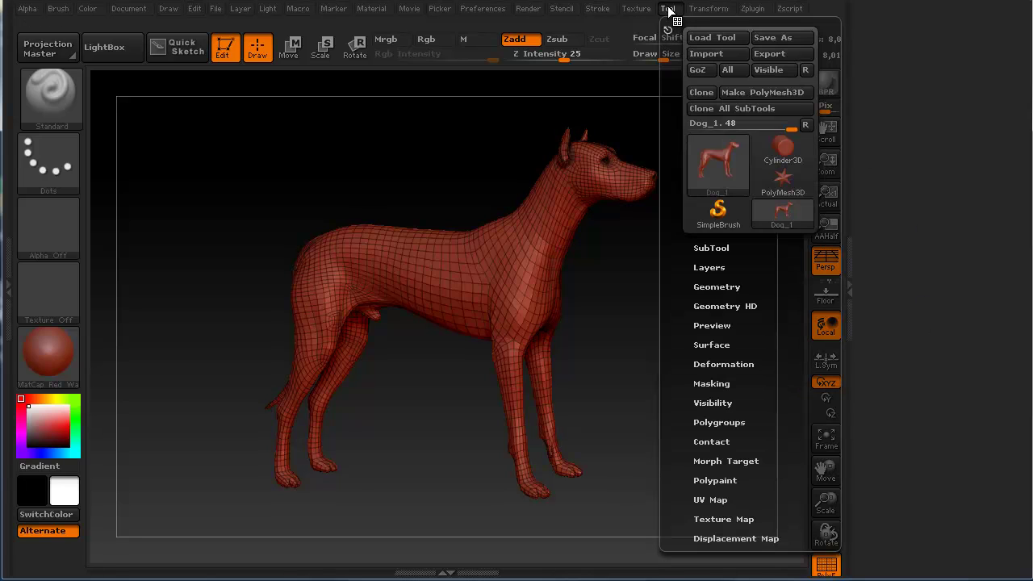
left_click(634, 9)
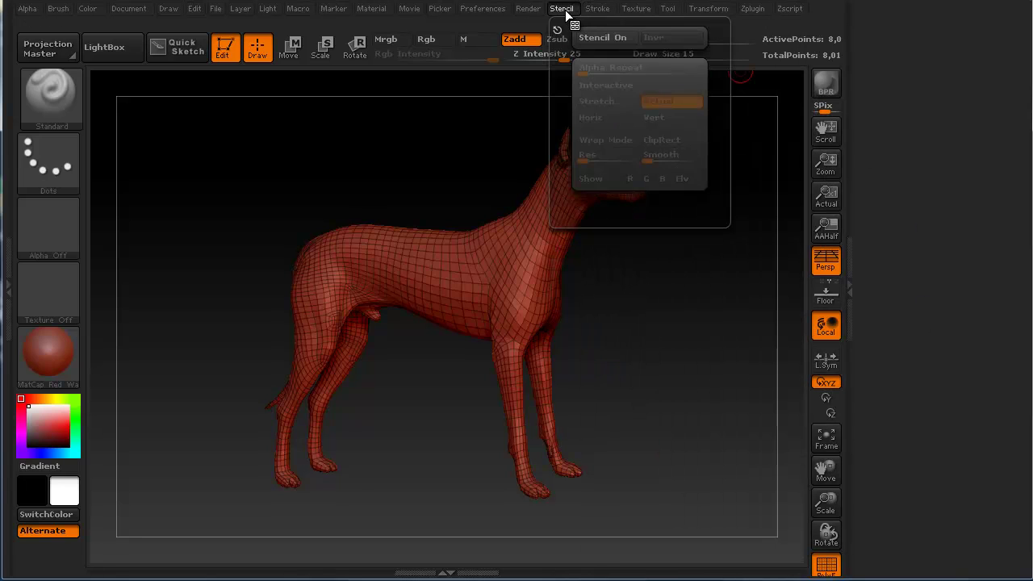
mouse_move(526, 9)
mouse_move(487, 13)
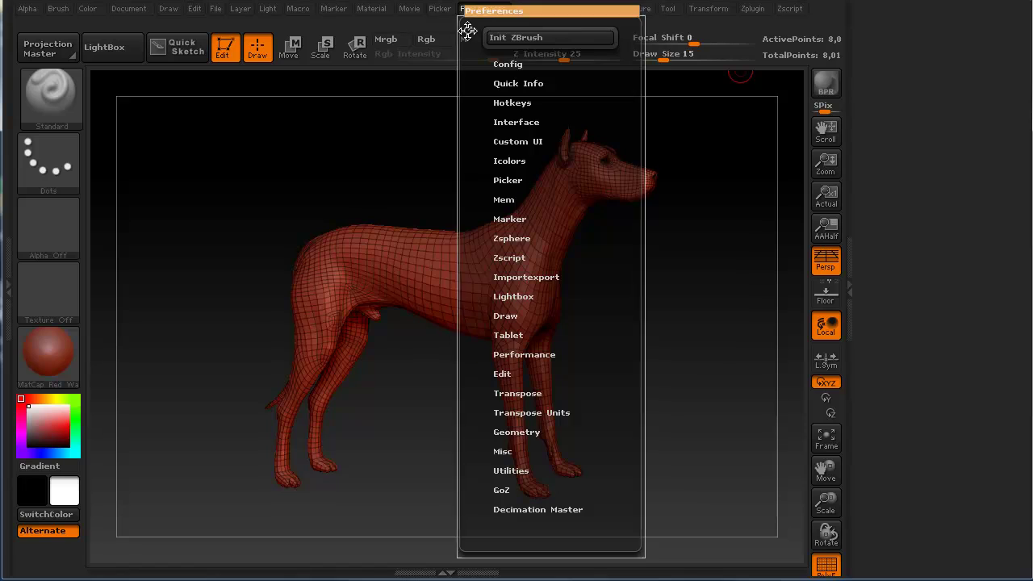
left_click(467, 31)
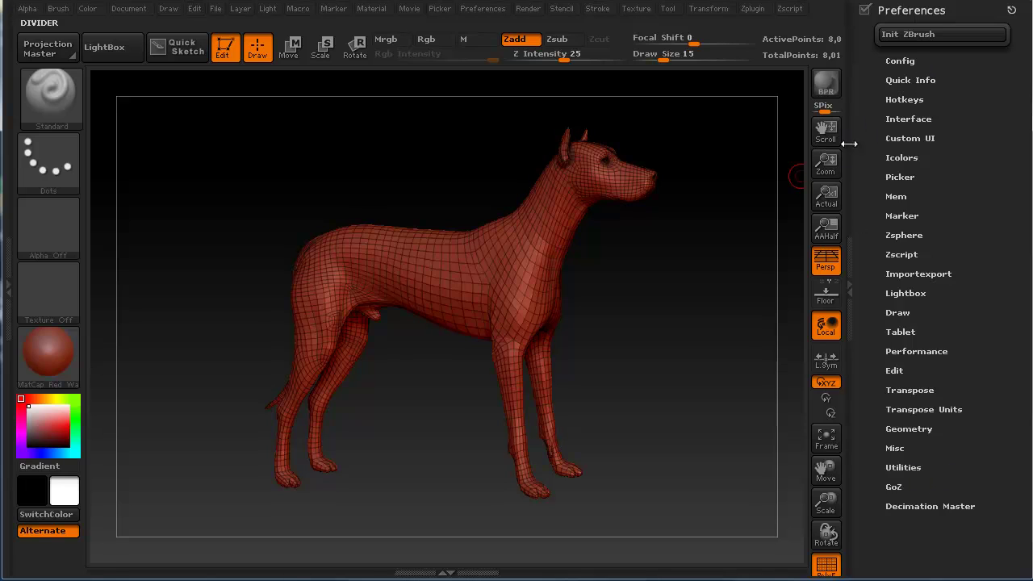
left_click(847, 275)
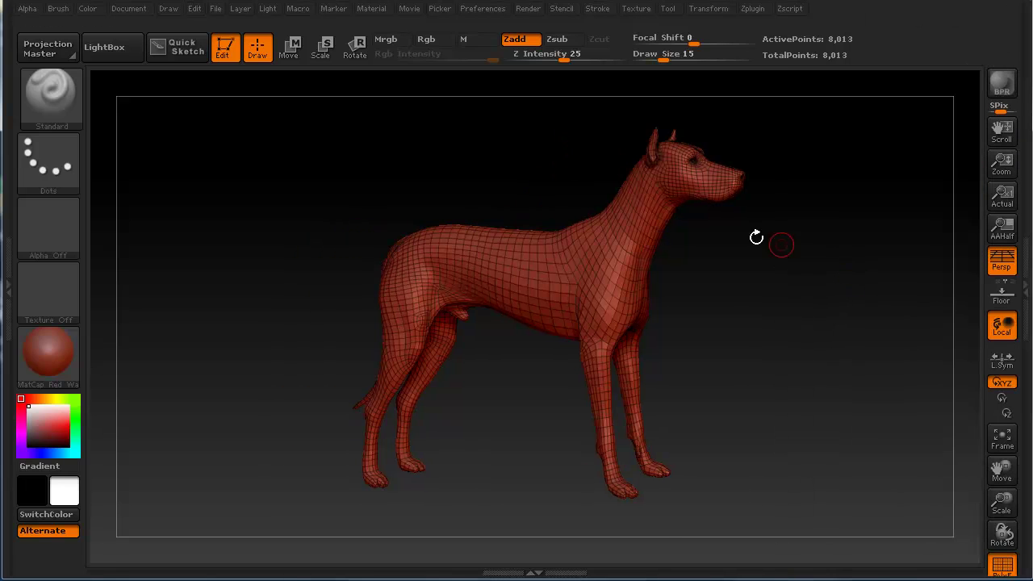
Expand the Material palette's tray, remove the palette from it and dock it there again.
left_click(6, 282)
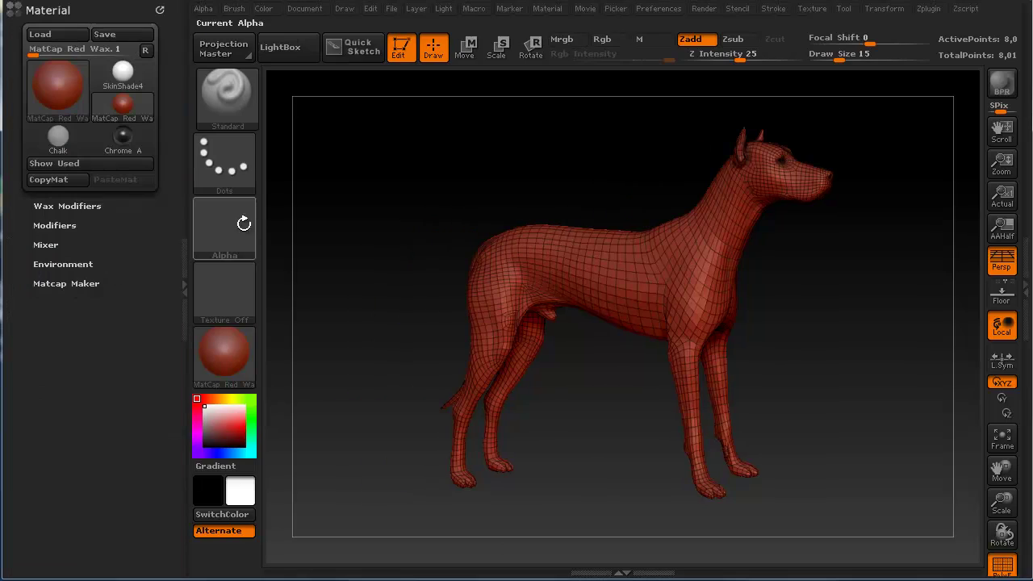
left_click_drag(575, 9, 569, 15)
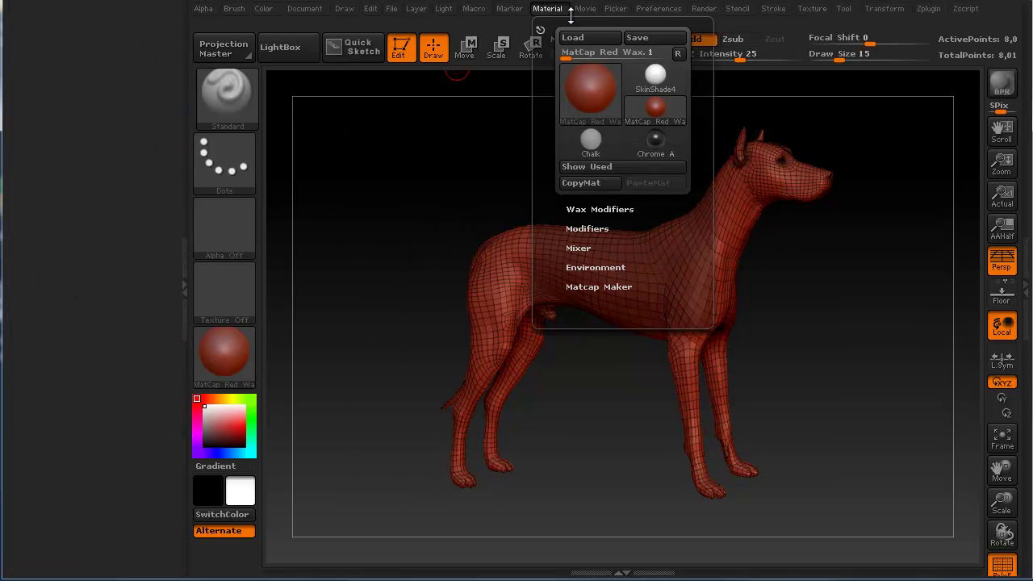
left_click(541, 29)
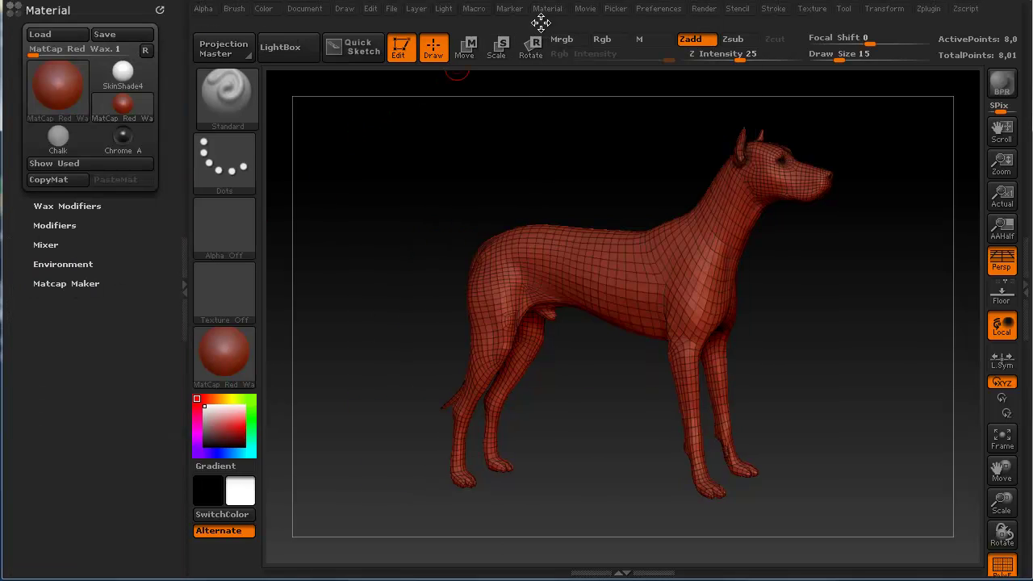
Dock the Movie palette in the same tray as the Material palette and look through both.
left_click(585, 8)
left_click(578, 27)
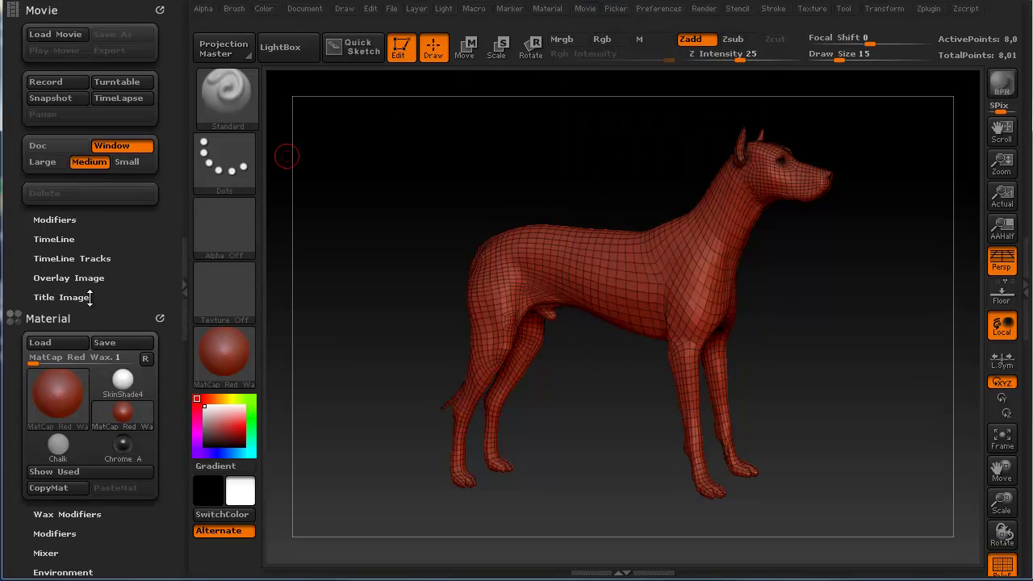
left_click_drag(168, 300, 93, 209)
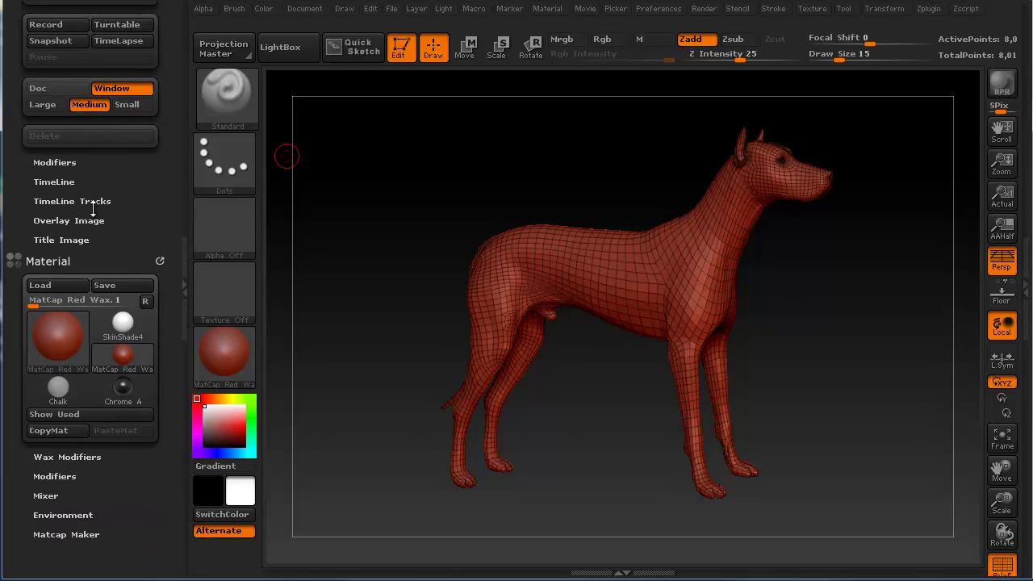
Remove the Material and Movie palettes from their tray and collapse the empty tray.
left_click(160, 261)
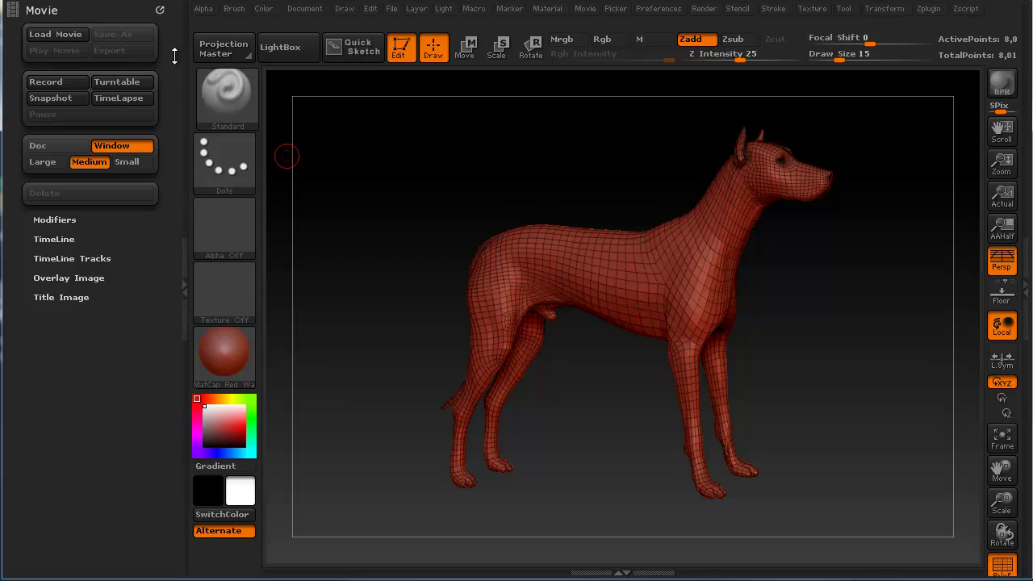
left_click(159, 9)
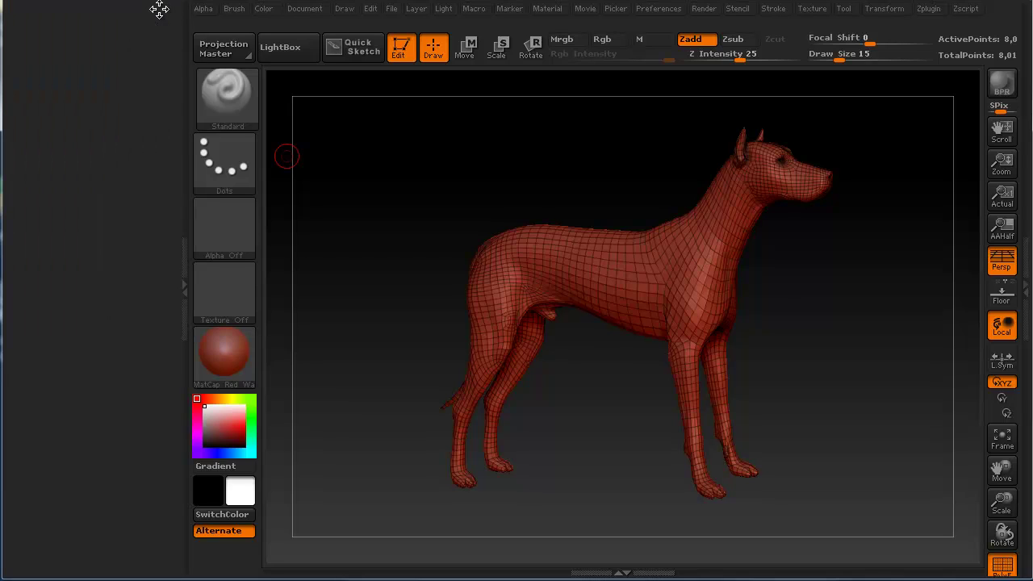
left_click(184, 275)
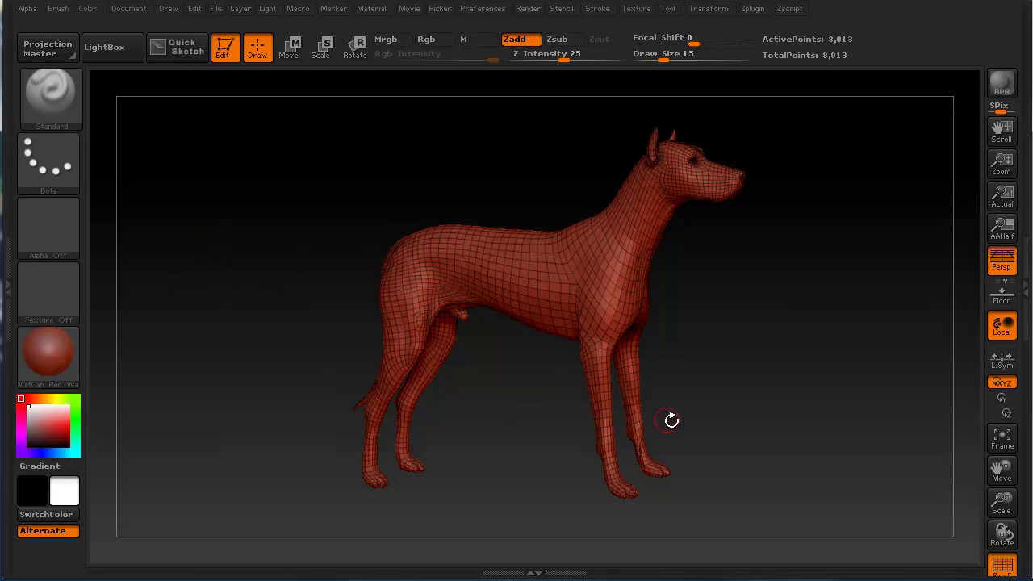
Expand the tray holding the Preferences palette and replace that palette with the Tool palette.
left_click(1026, 290)
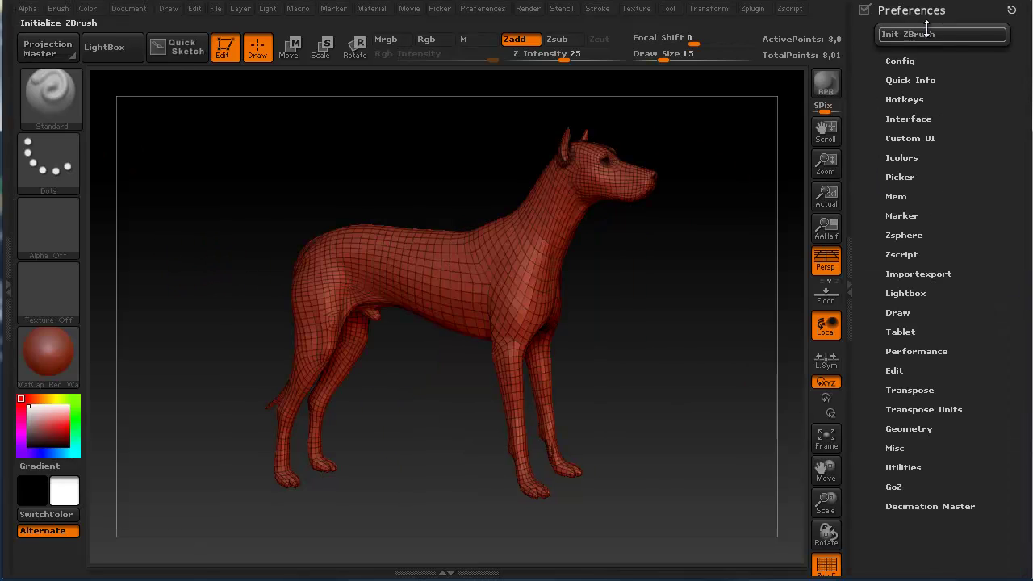
left_click(1011, 9)
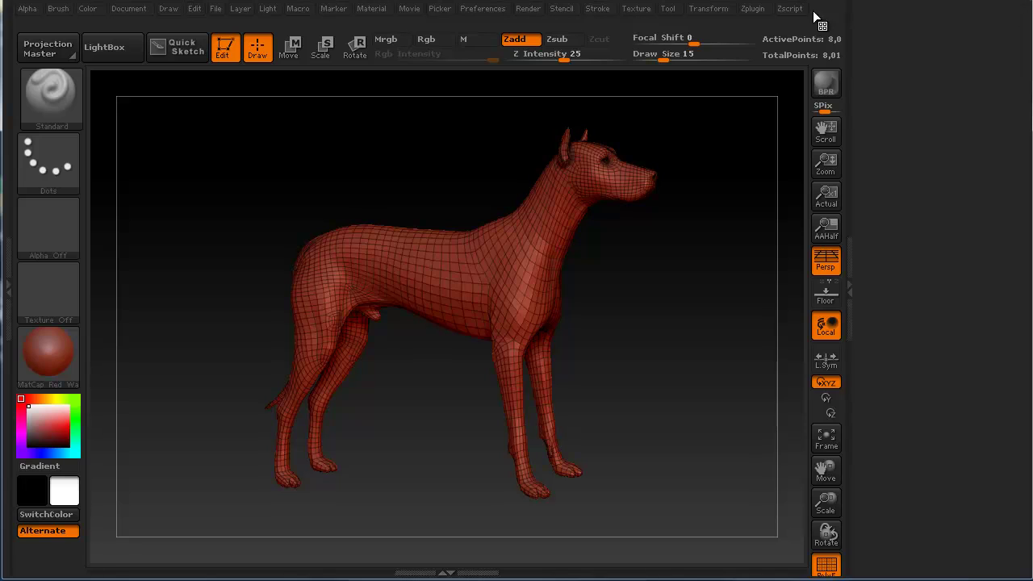
left_click(668, 9)
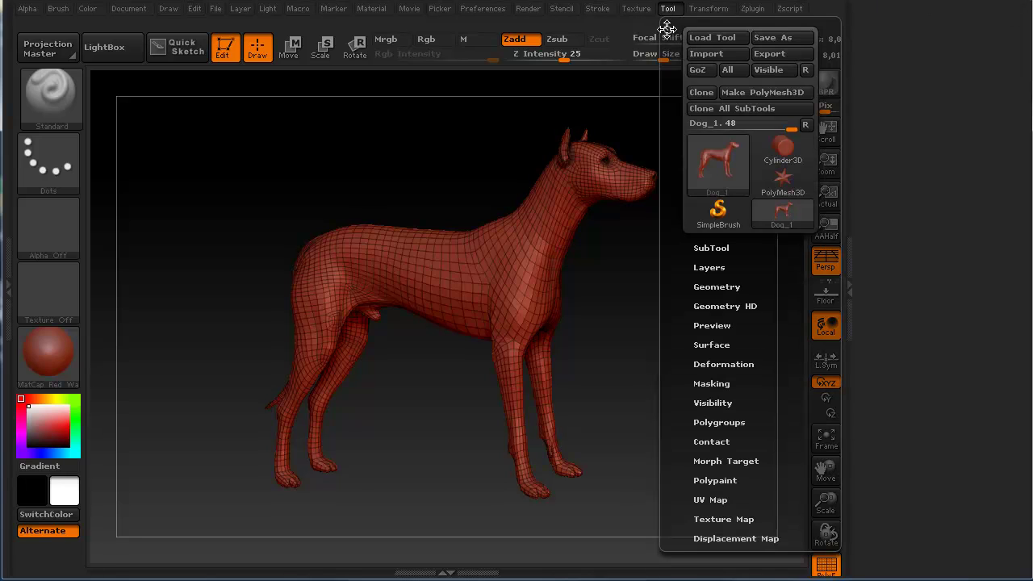
left_click(666, 29)
left_click_drag(976, 174, 978, 266)
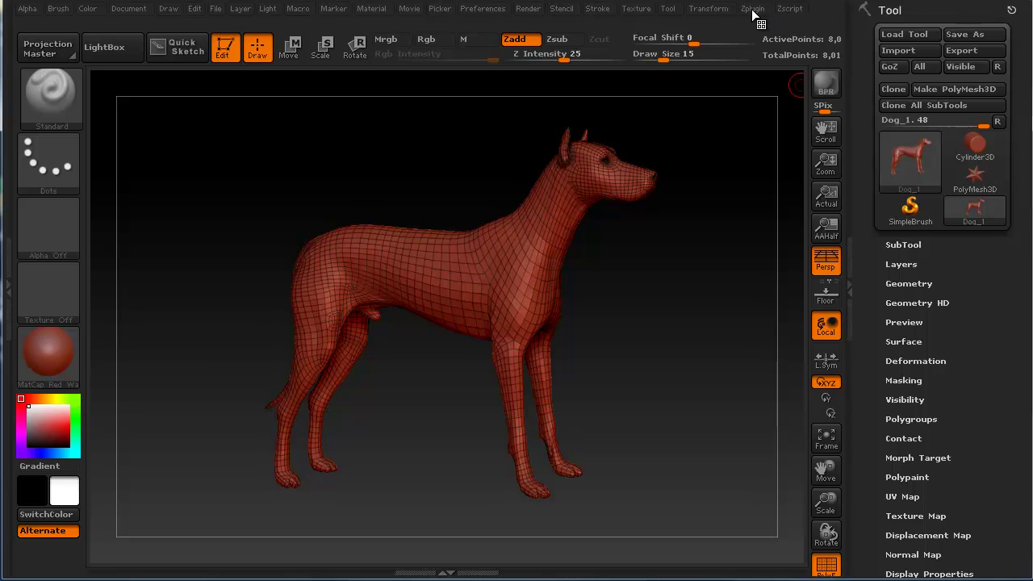
Dock the Picker and Preferences palettes in the Tool palette's tray and look through the stacked palettes.
left_click(665, 9)
mouse_move(638, 9)
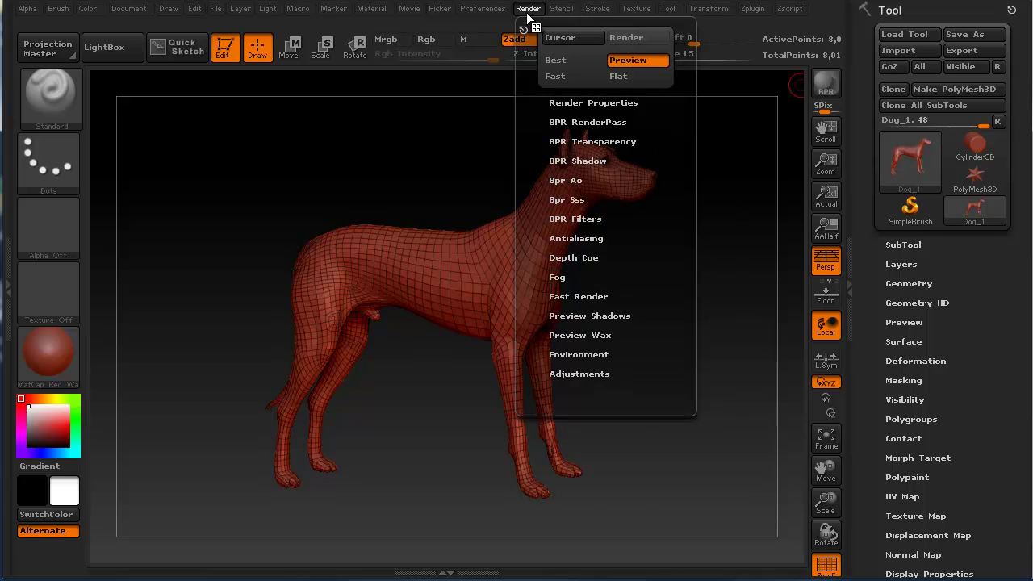
mouse_move(491, 11)
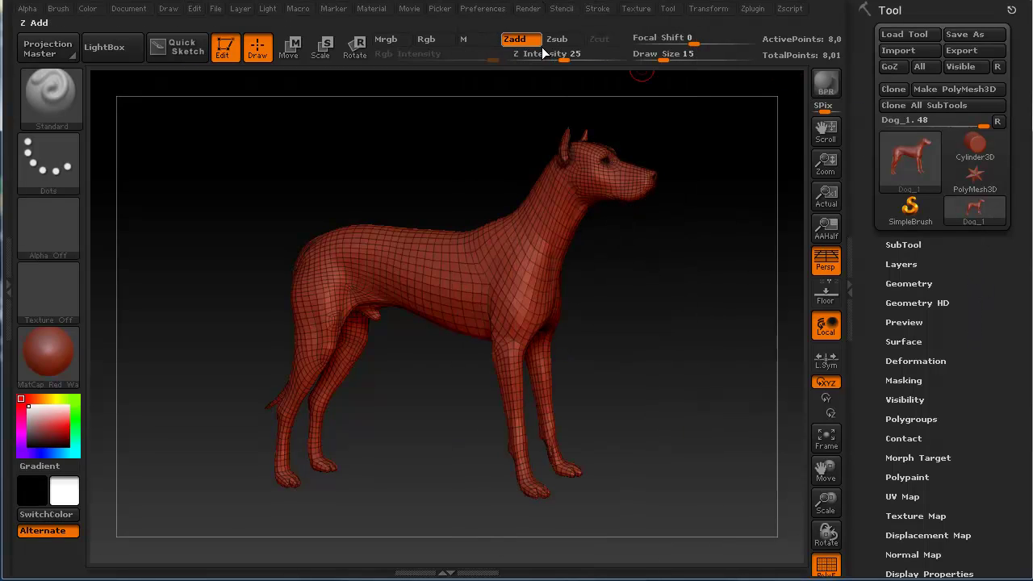
left_click(434, 29)
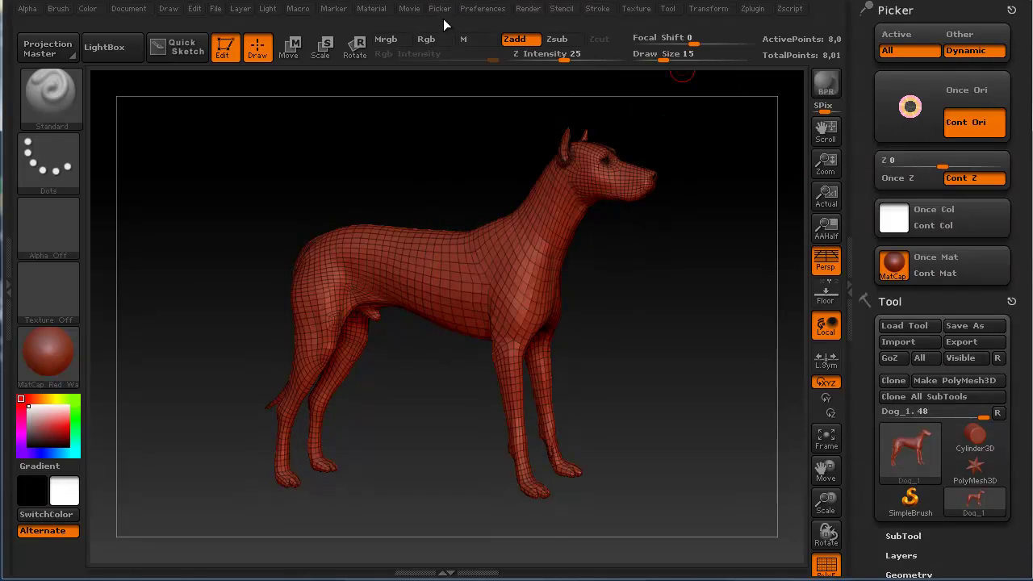
left_click(470, 30)
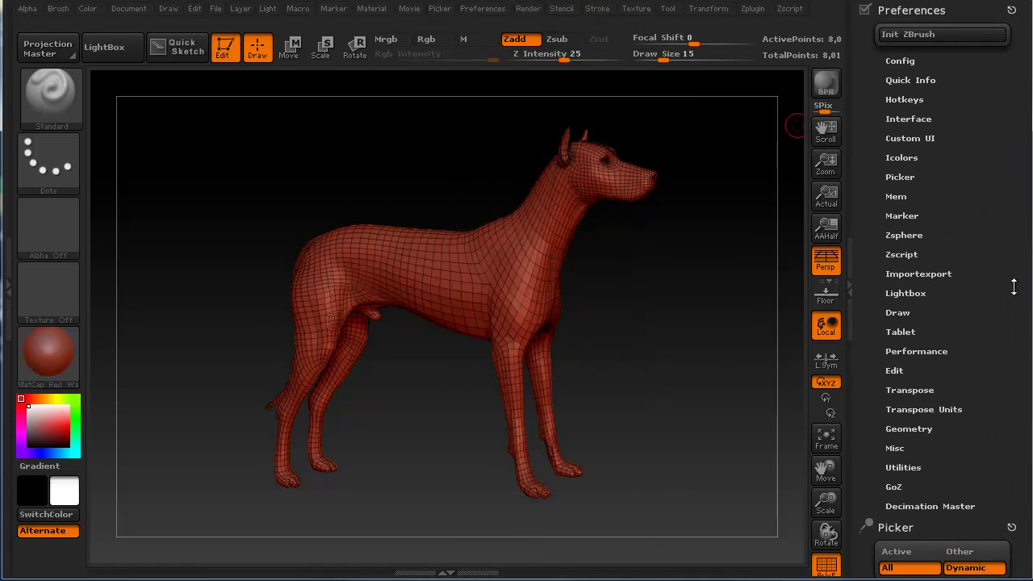
left_click_drag(1013, 287, 1008, 143)
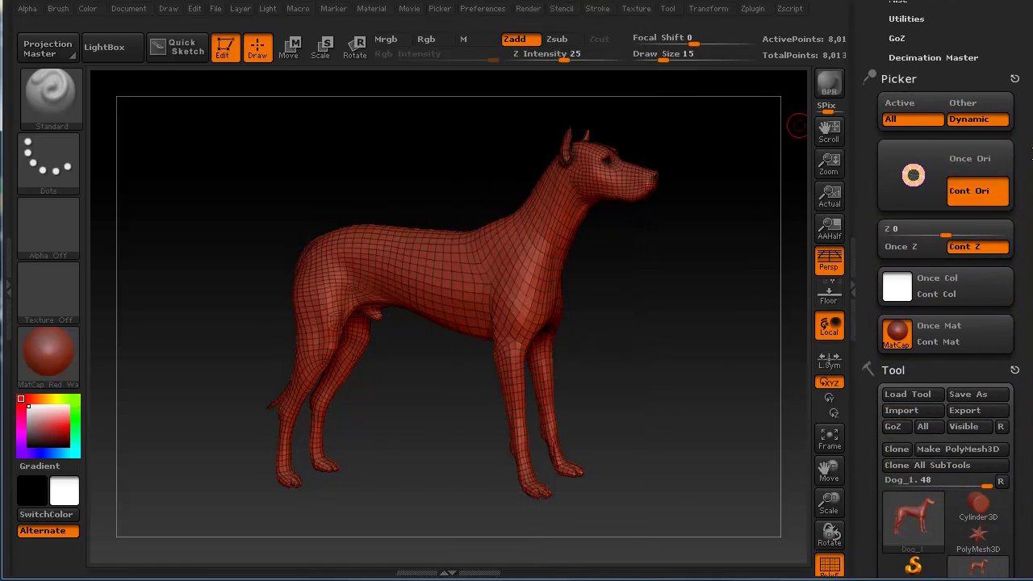
left_click_drag(1028, 223, 1011, 133)
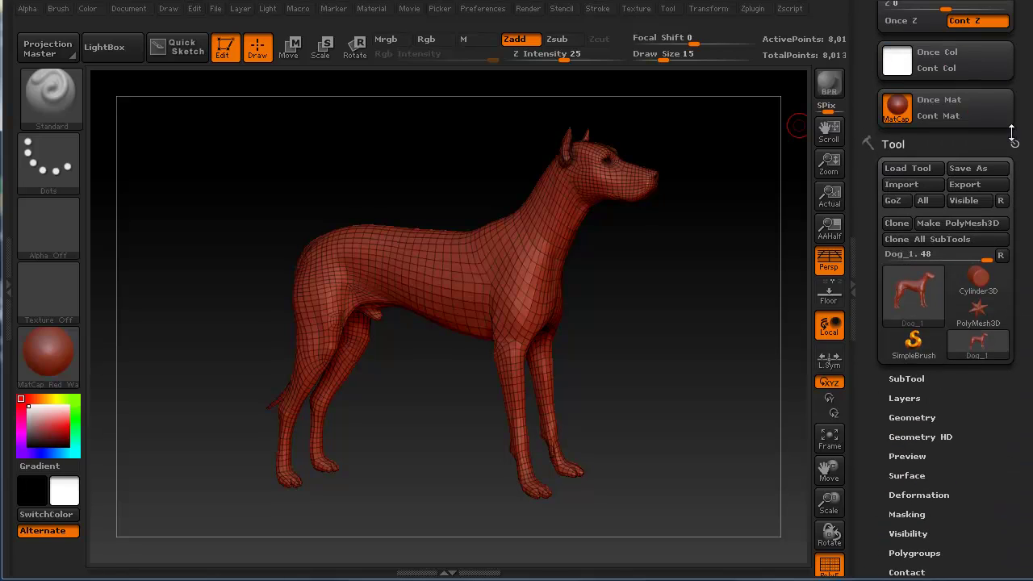
Remove the Preferences and Picker palettes from the tray, leaving only the Tool palette docked there.
left_click_drag(1030, 177, 1013, 345)
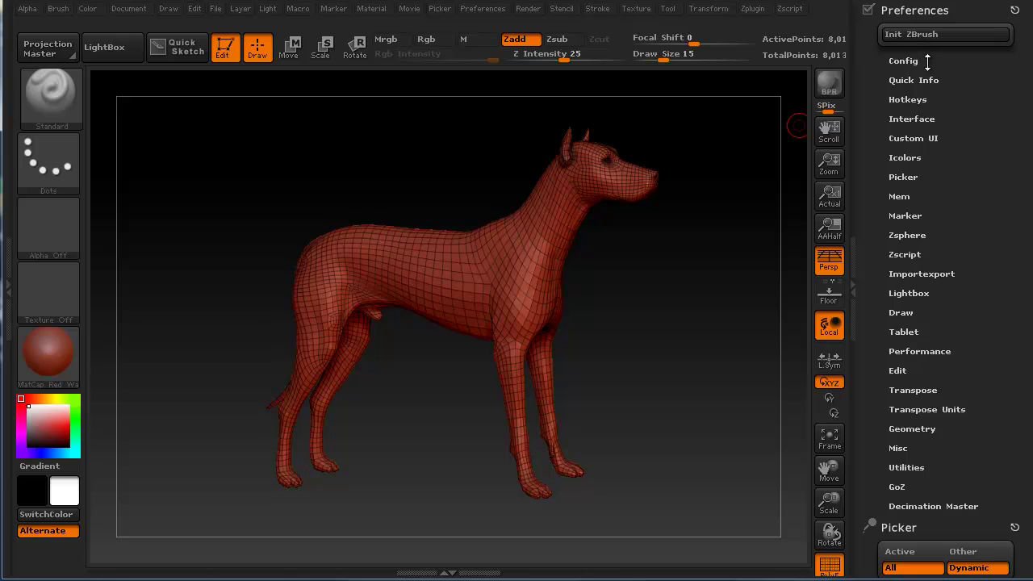
left_click(1014, 10)
left_click(1014, 9)
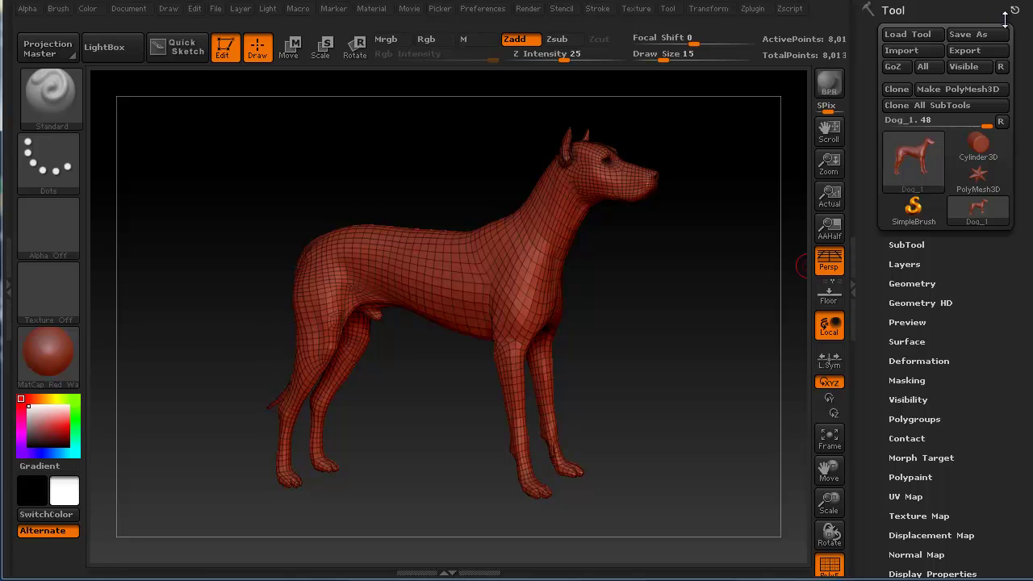
Expand the SubTool section of the Tool palette and look over its subtool list and the dog model.
scroll(1003, 350, "down", 3)
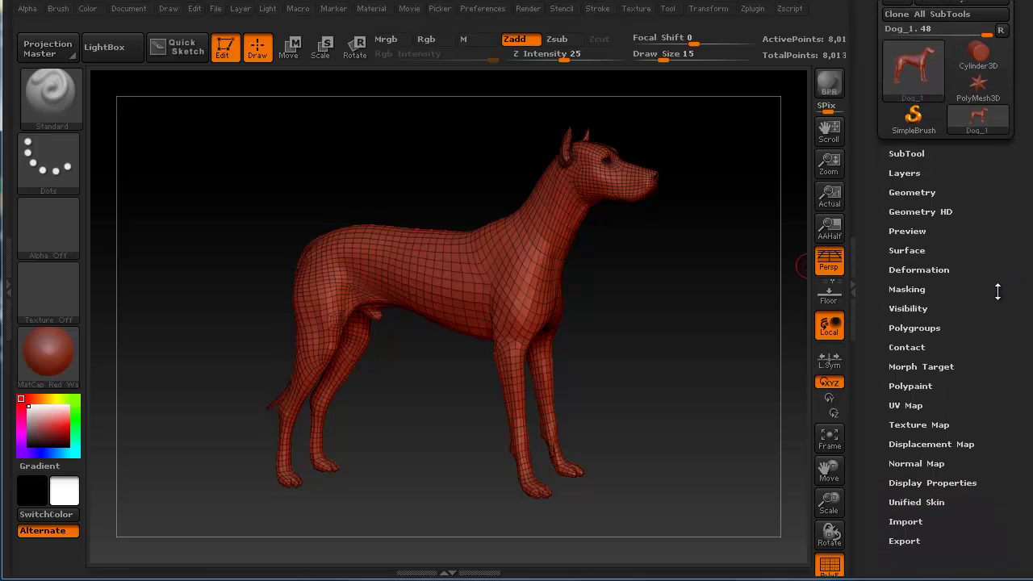
scroll(998, 294, "up", 1)
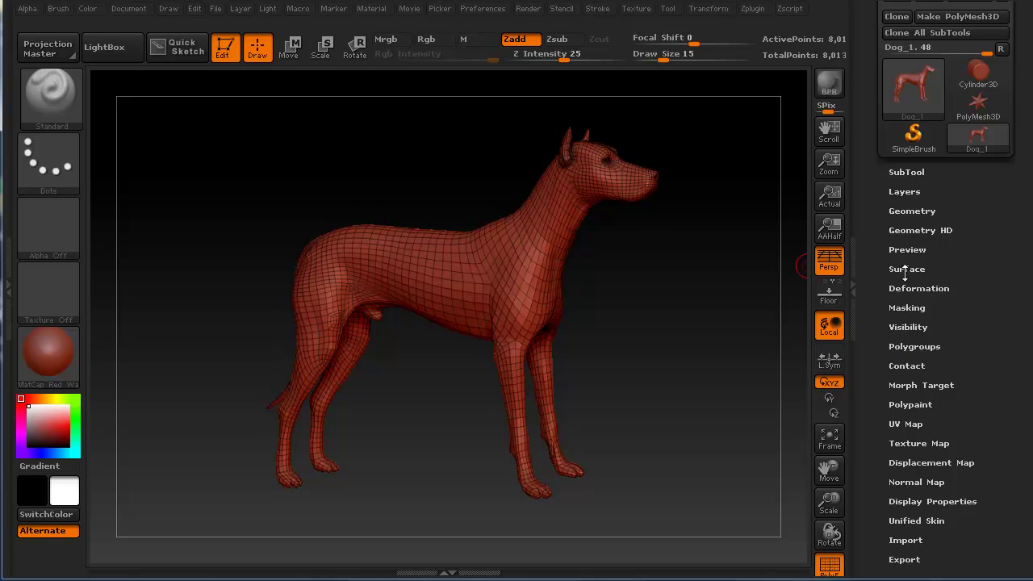
left_click(906, 171)
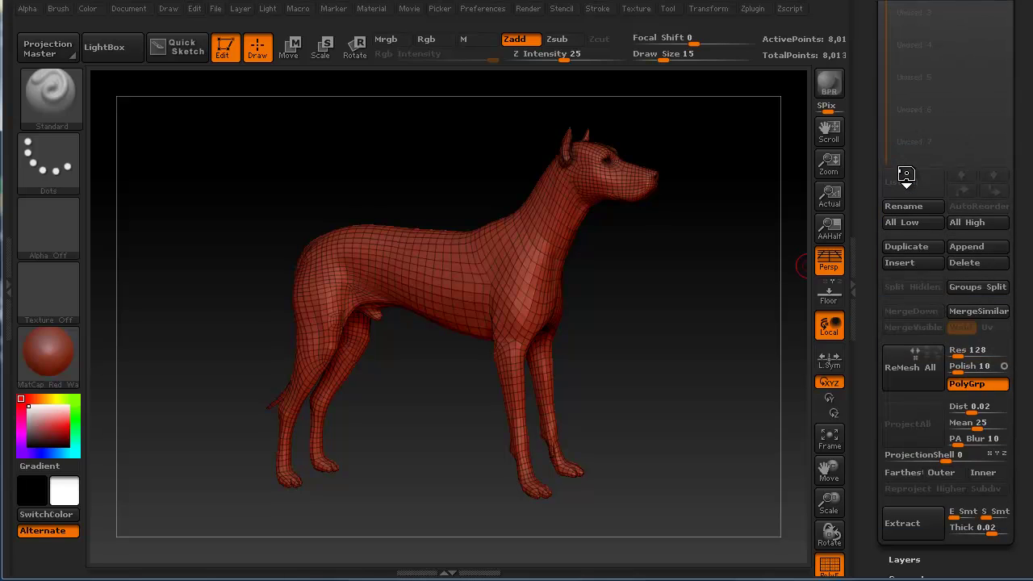
scroll(1027, 248, "up", 5)
scroll(1027, 249, "up", 1)
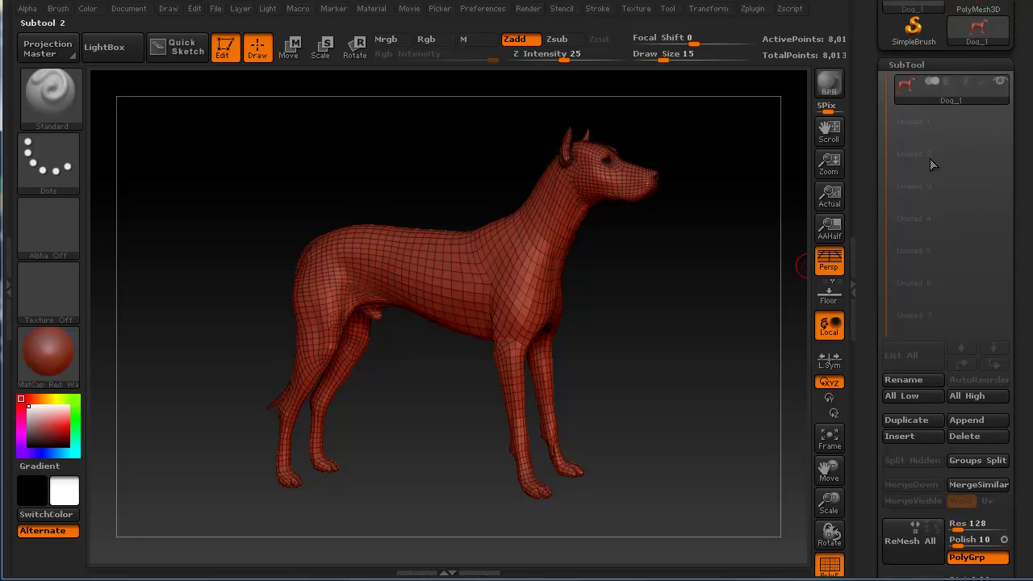
left_click_drag(655, 322, 221, 355)
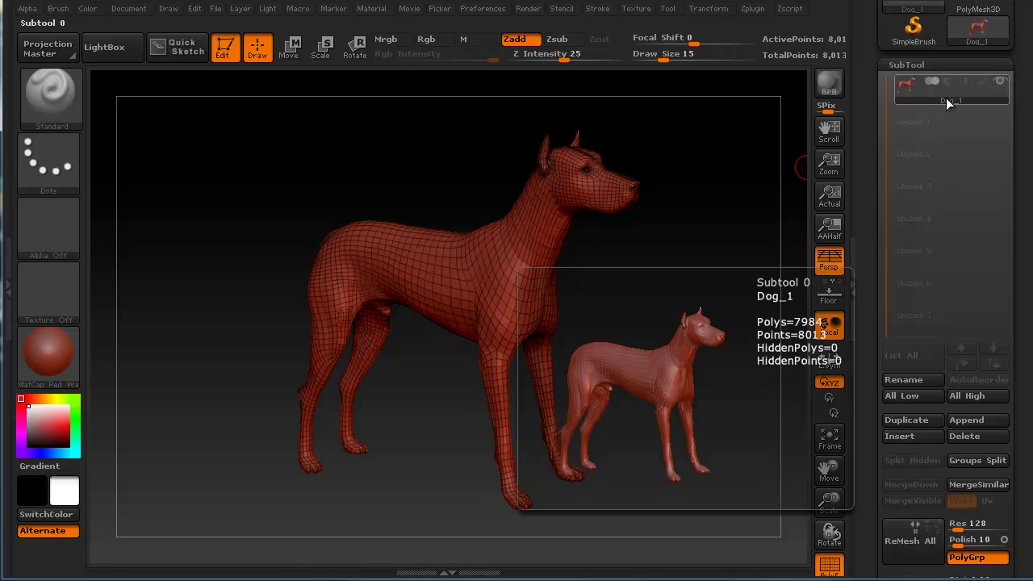
left_click_drag(452, 153, 415, 207)
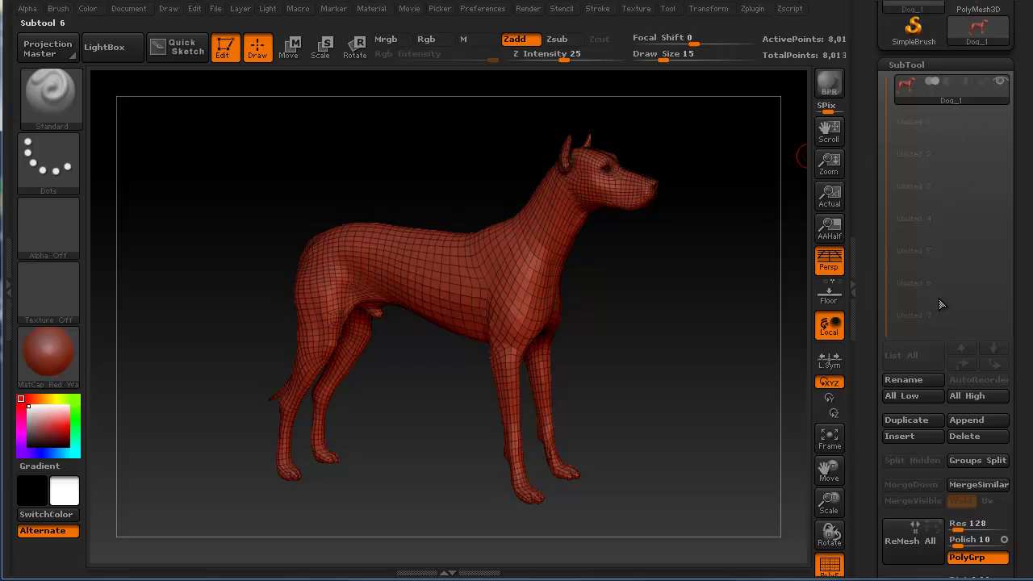
Rename the dog subtool as "Dog mesh".
left_click(905, 378)
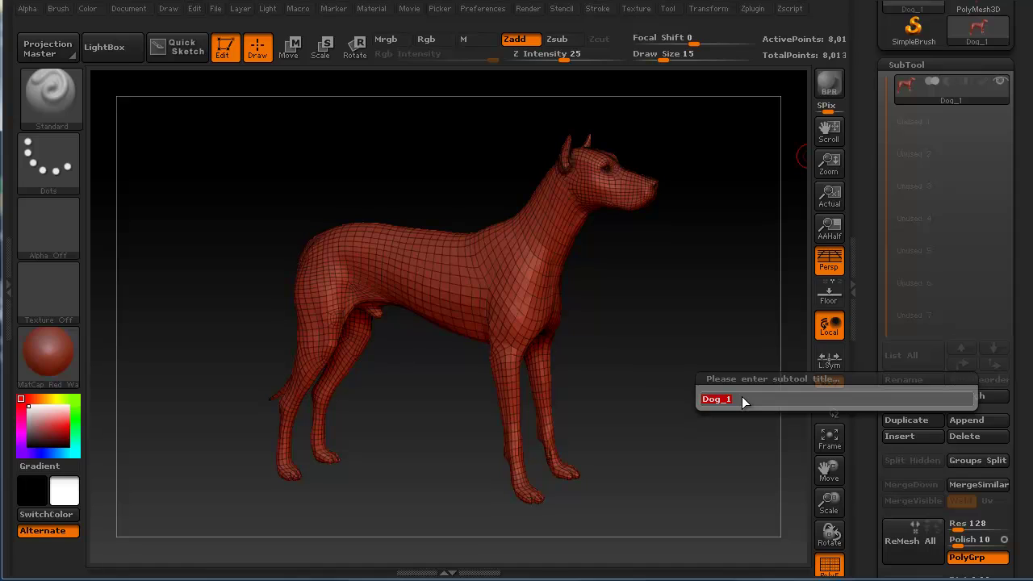
type("Dog mesh")
key("Return")
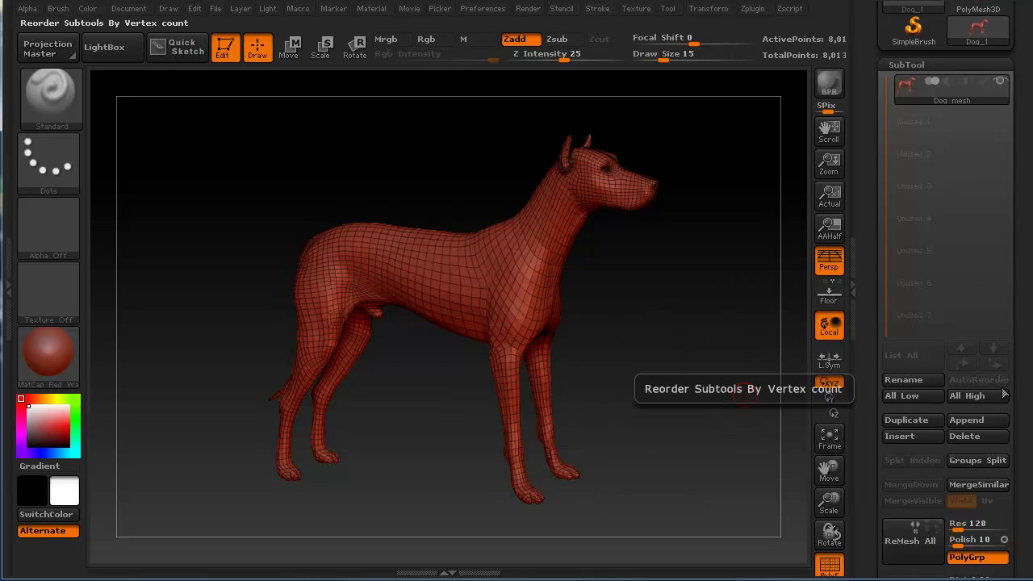
Look through the SubTool options and duplicate the Dog mesh subtool.
left_click_drag(1021, 403, 1023, 350)
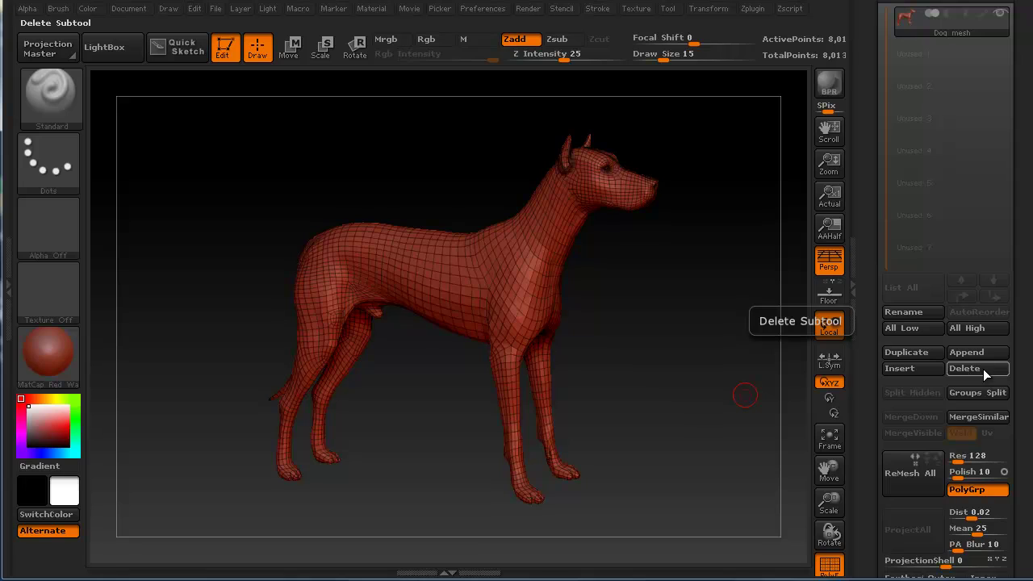
left_click_drag(1020, 356, 1019, 276)
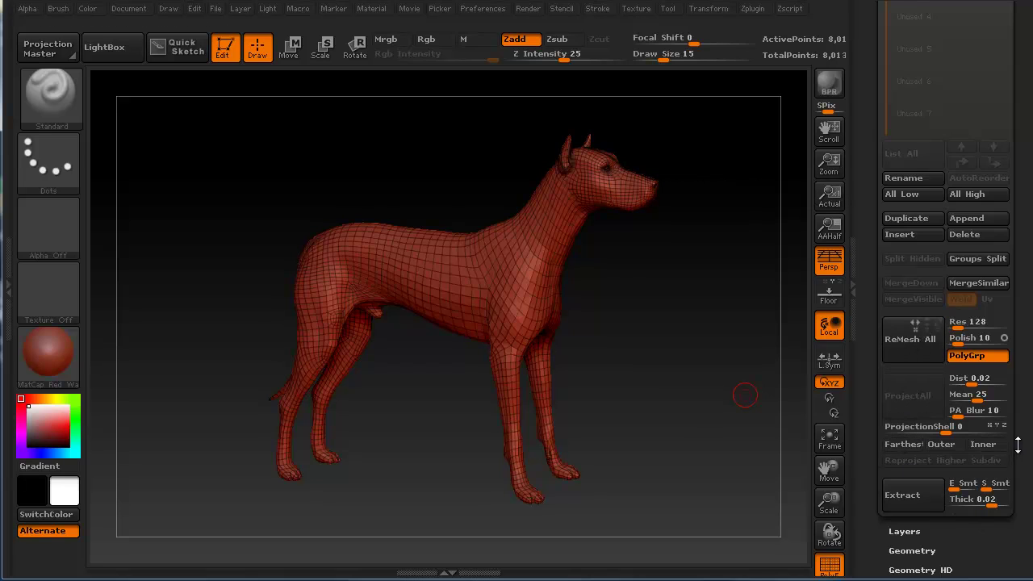
mouse_move(1018, 430)
left_mouse_down()
mouse_move(1022, 444)
mouse_move(1017, 415)
left_mouse_up()
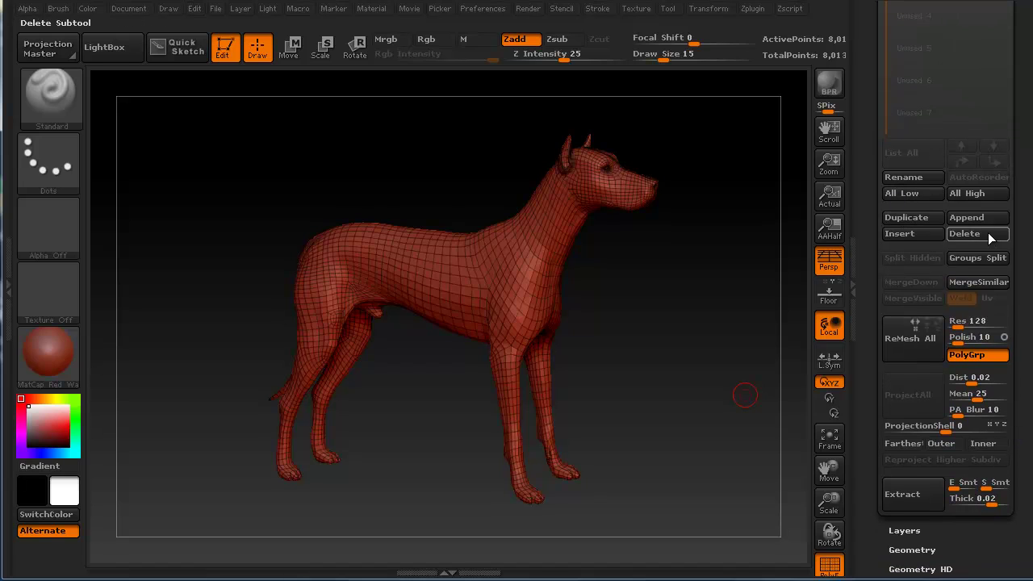
left_click_drag(1021, 228, 964, 337)
left_click(907, 405)
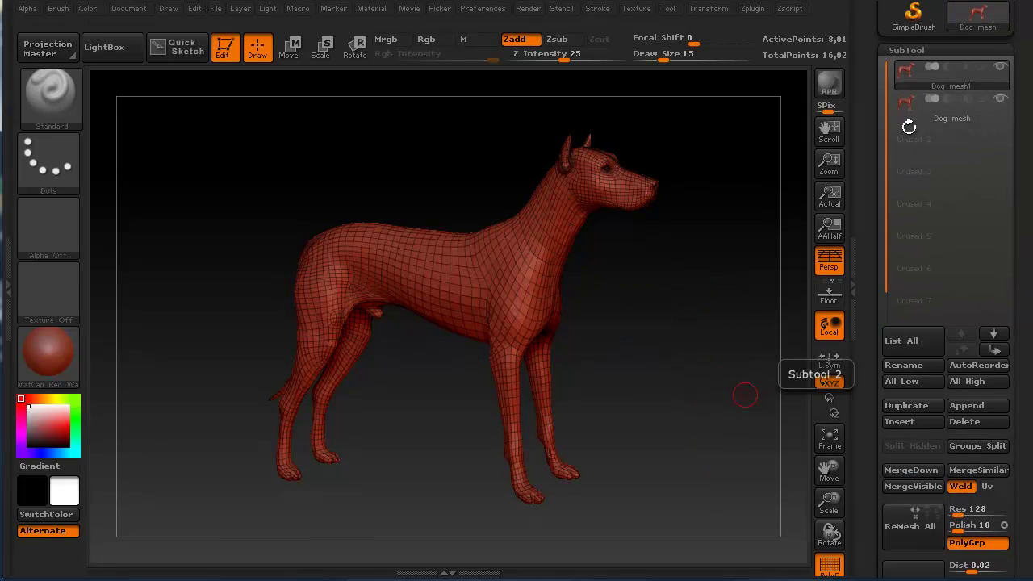
Hide the original Dog mesh subtool and turn off the wireframe display on the model.
left_click_drag(417, 169, 492, 157)
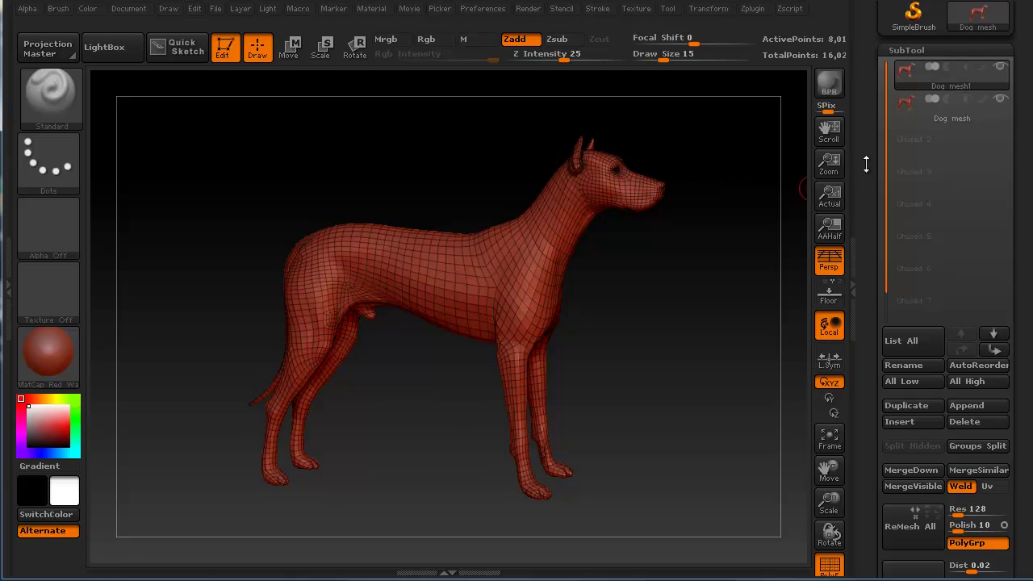
left_click(1001, 77)
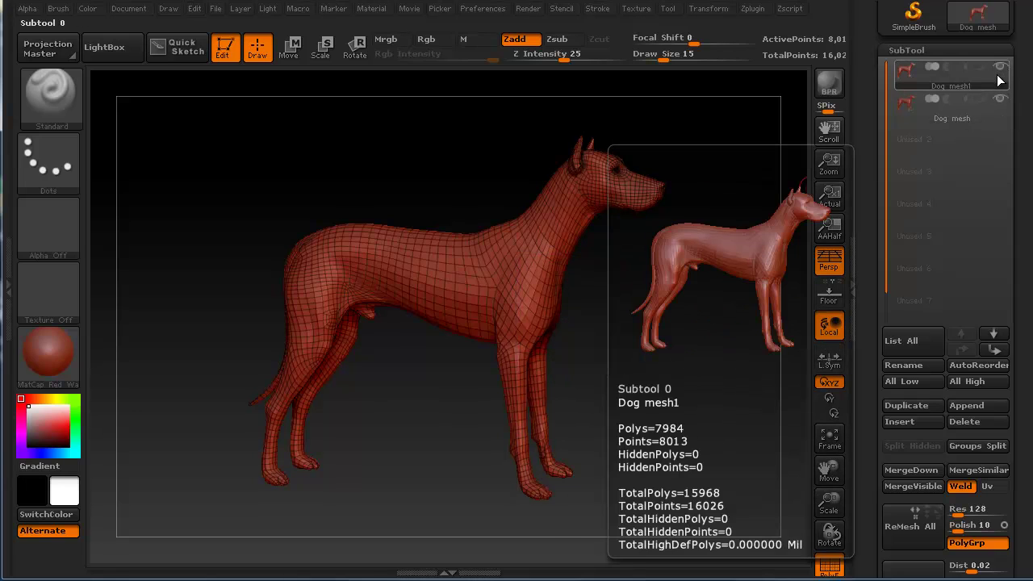
left_click(1004, 97)
left_click(996, 84)
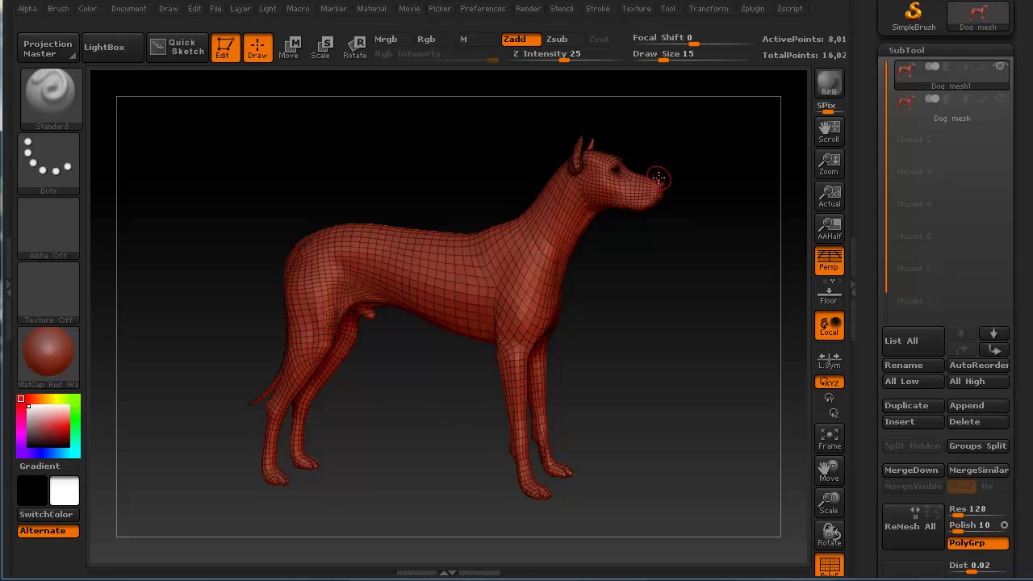
key("shift+f")
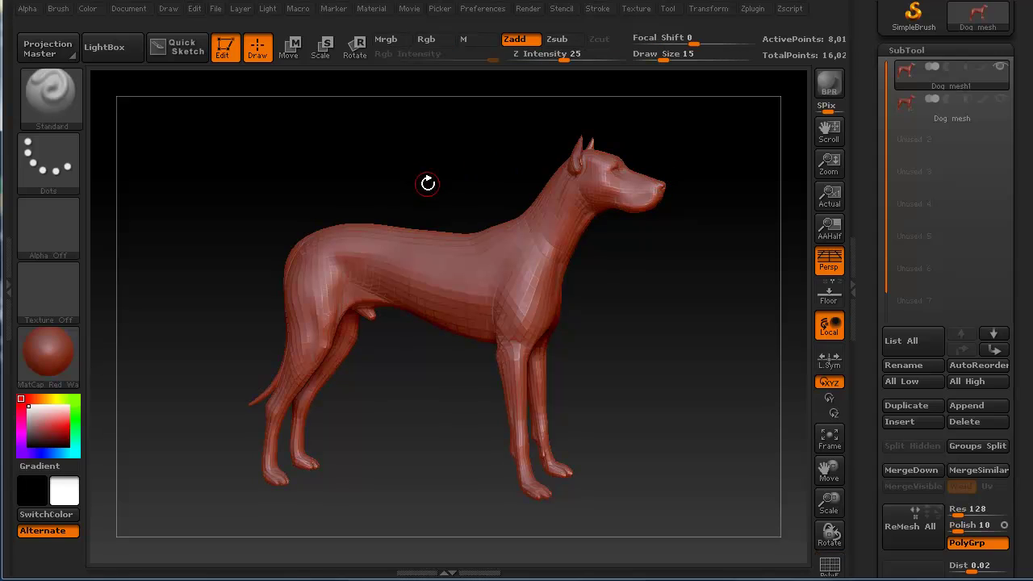
Set the Standard brush's stroke to FreeHand and sculpt a raised stroke along the duplicate dog's side to its shoulder.
left_click(60, 157)
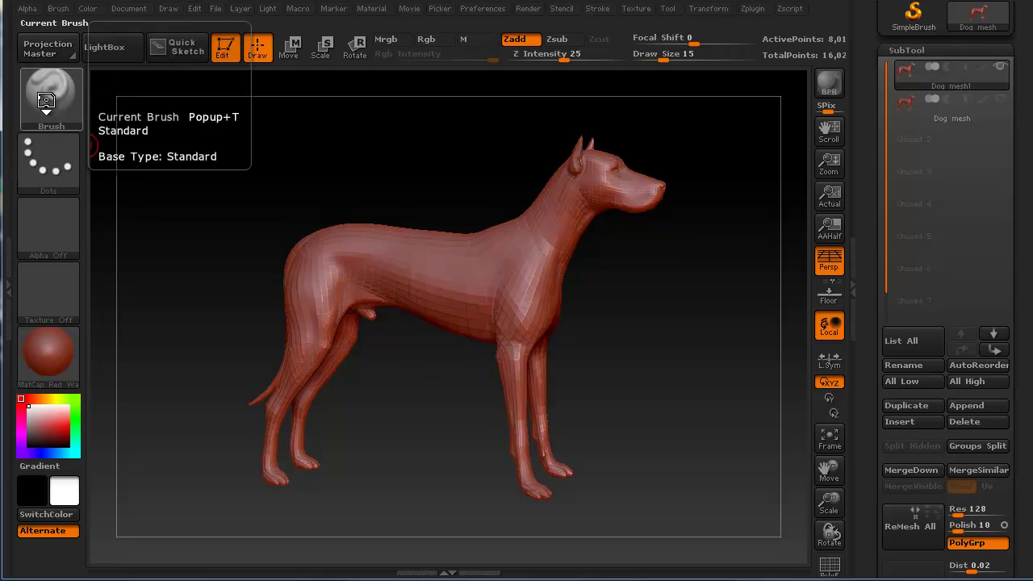
left_click(53, 164)
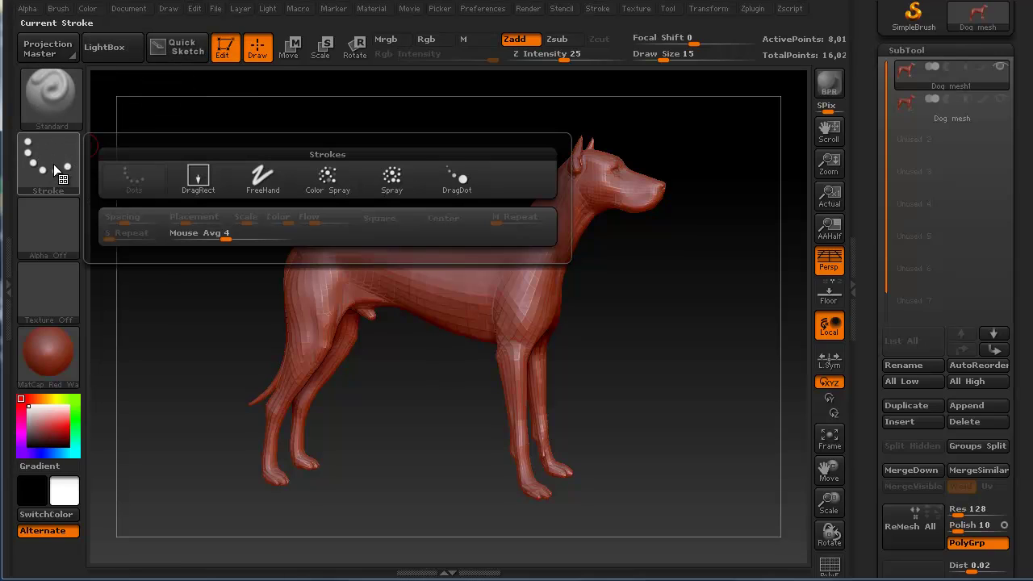
left_click(260, 177)
mouse_move(370, 251)
left_mouse_down()
mouse_move(500, 265)
mouse_move(514, 262)
mouse_move(516, 247)
mouse_move(518, 266)
mouse_move(526, 251)
left_mouse_up()
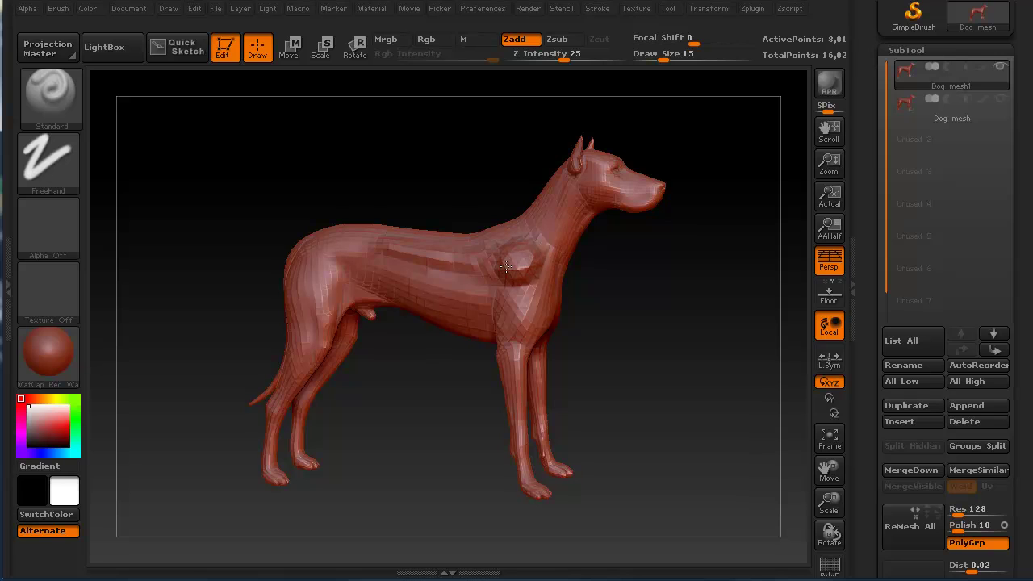
Select the original Dog mesh subtool and hide the sculpted Dog mesh1 duplicate.
left_click_drag(412, 187, 294, 196)
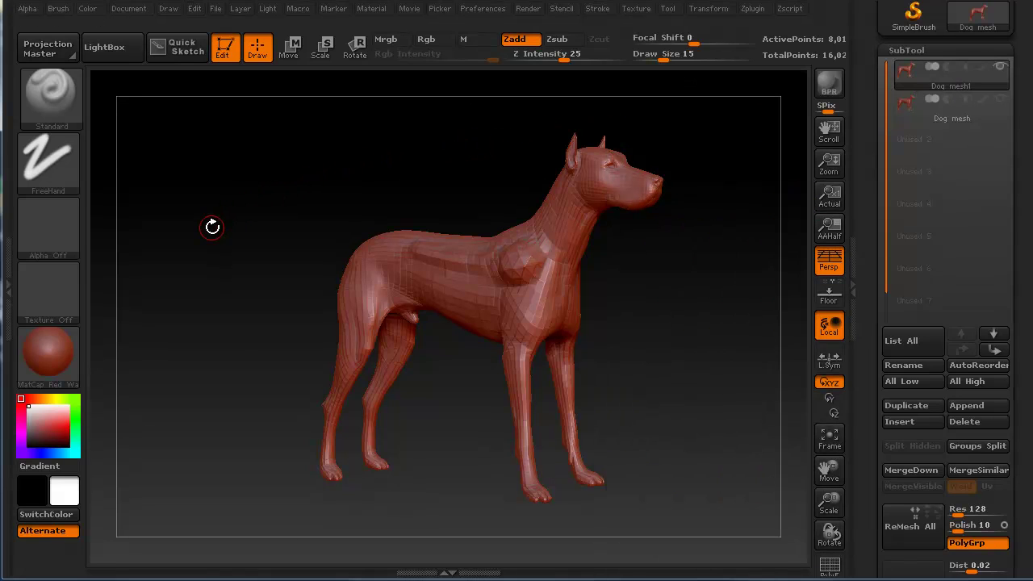
key("alt+Down")
left_click_drag(231, 233, 244, 231)
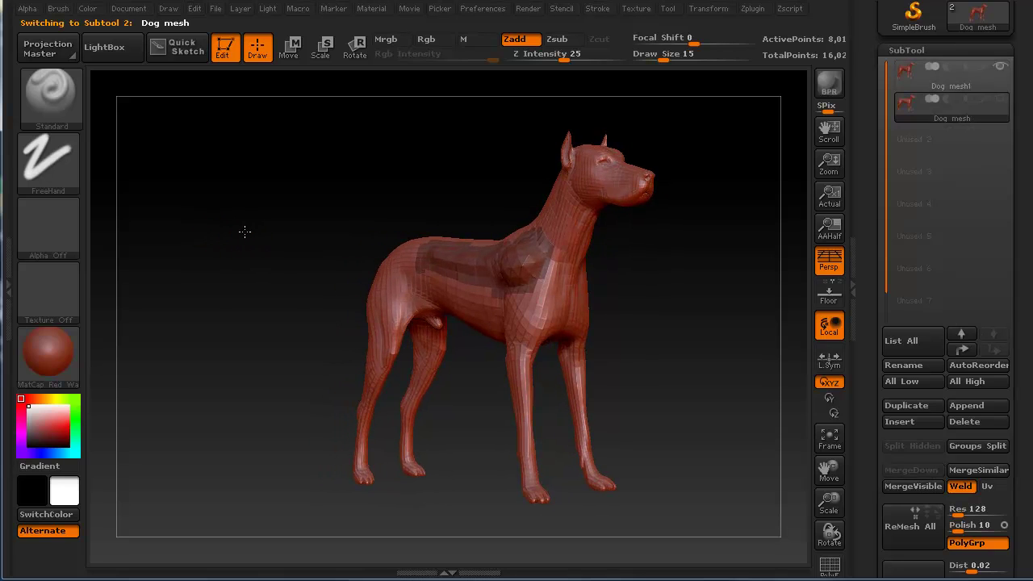
left_click_drag(359, 228, 323, 224)
mouse_move(952, 79)
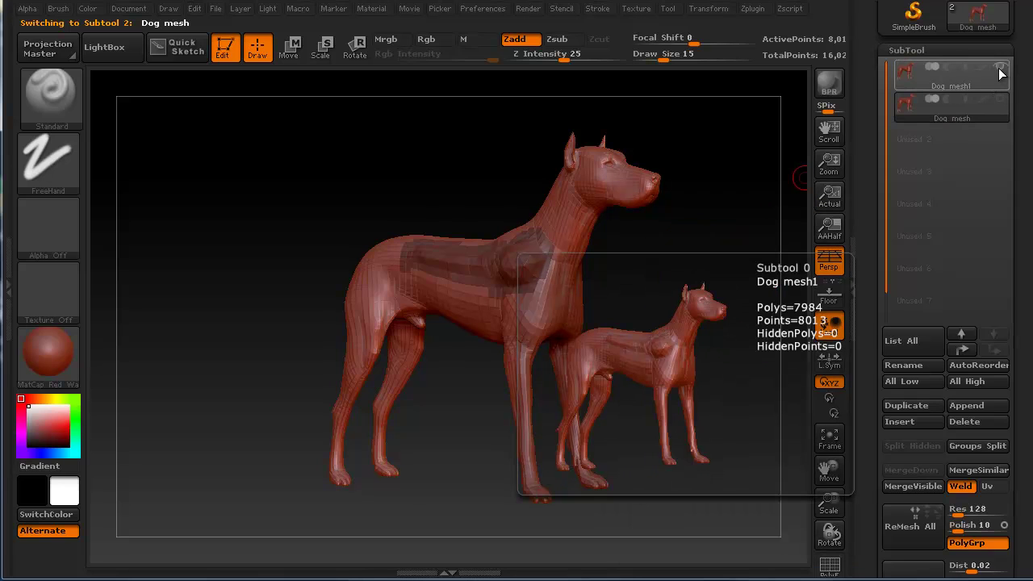
mouse_move(229, 215)
left_mouse_down()
mouse_move(228, 233)
mouse_move(232, 207)
left_mouse_up()
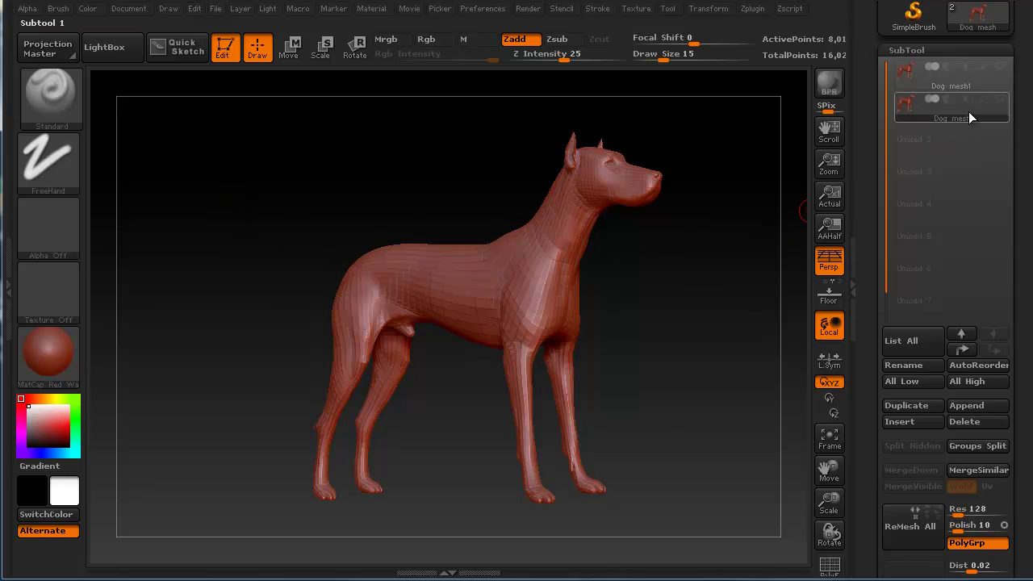
Switch back and forth between the Dog mesh1 and Dog mesh subtools to compare the sculpted and original dogs, ending on Dog mesh1.
left_click(964, 77)
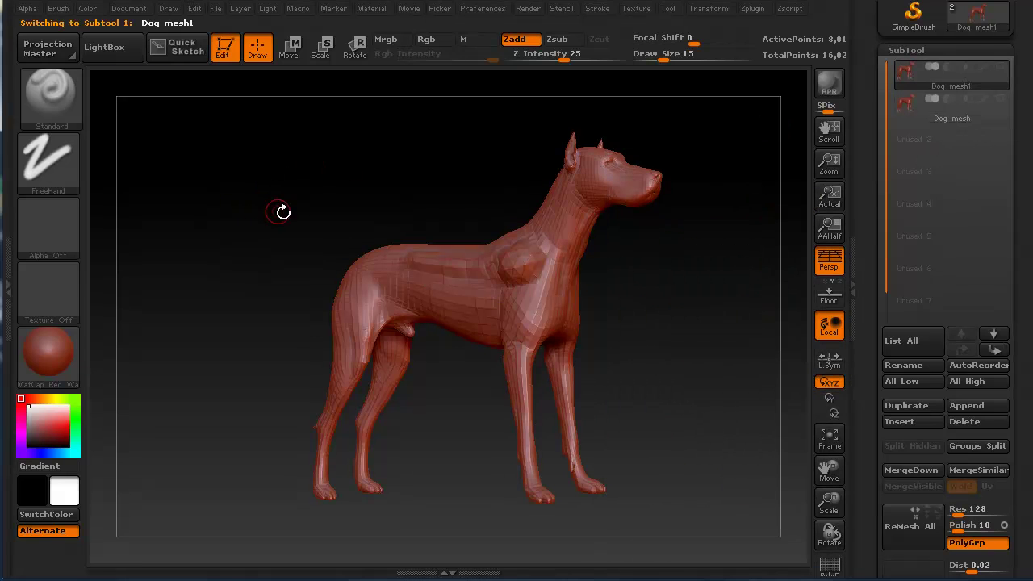
left_click(992, 104)
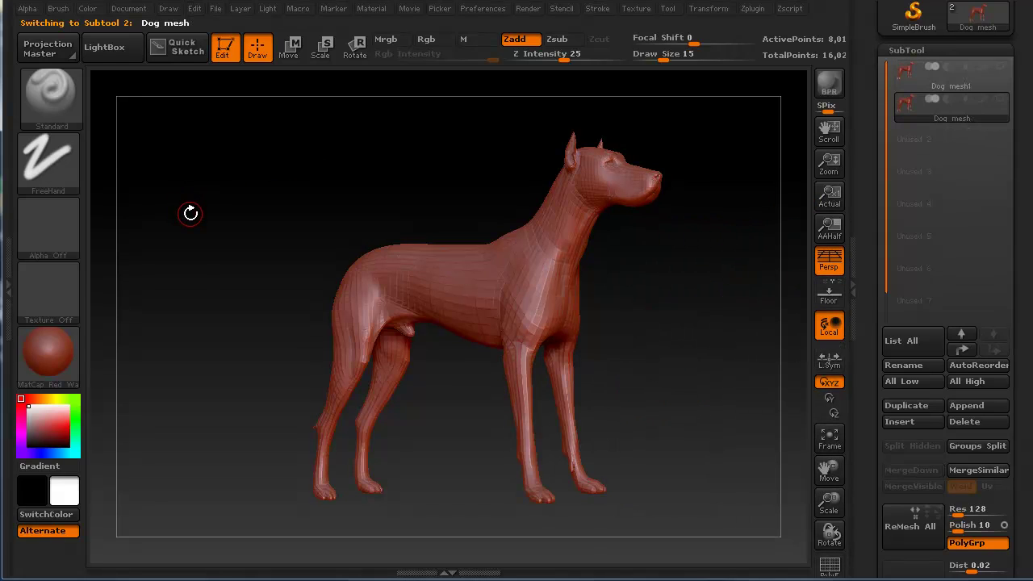
key("alt+Up")
key("alt+Down")
key("alt+Up")
key("alt+Down")
key("alt+Up")
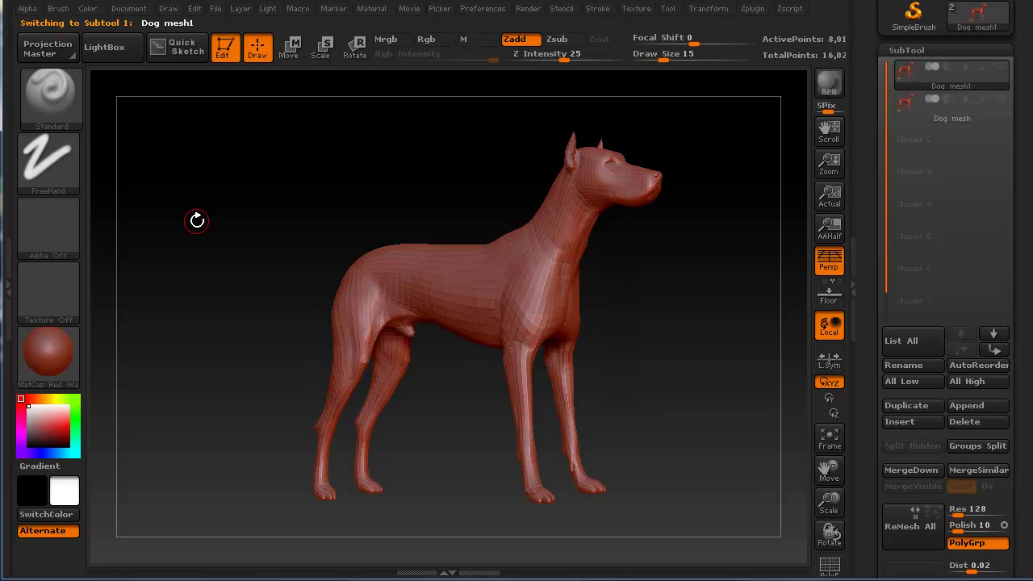
key("alt+Down")
key("alt+Up")
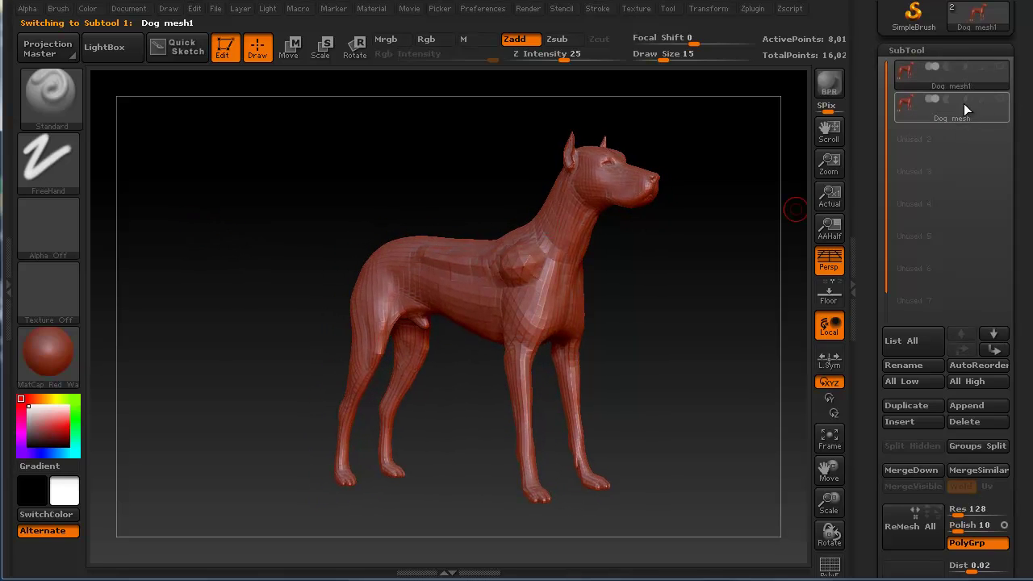
left_click_drag(348, 209, 533, 271)
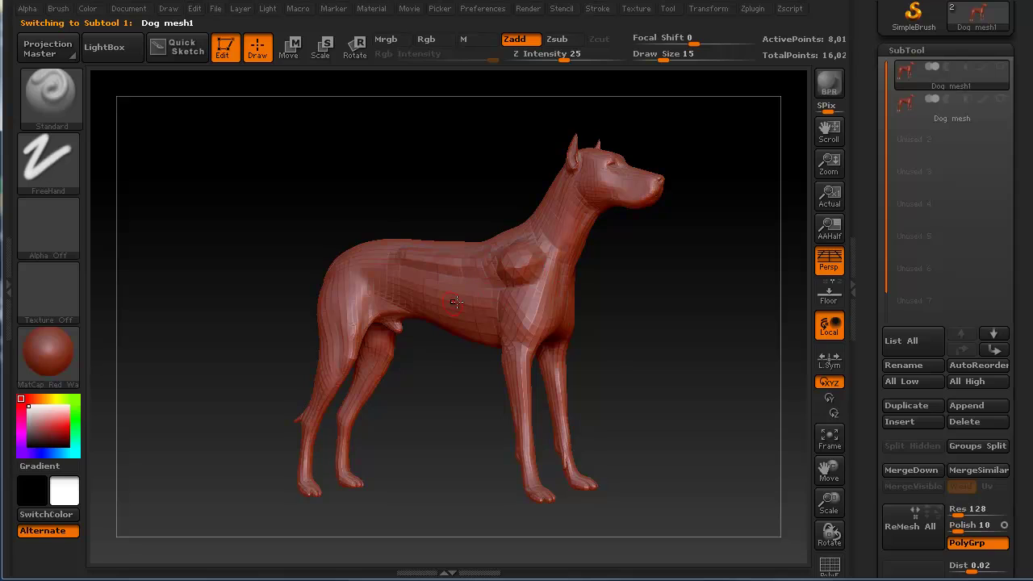
key("alt+Down")
key("alt+Up")
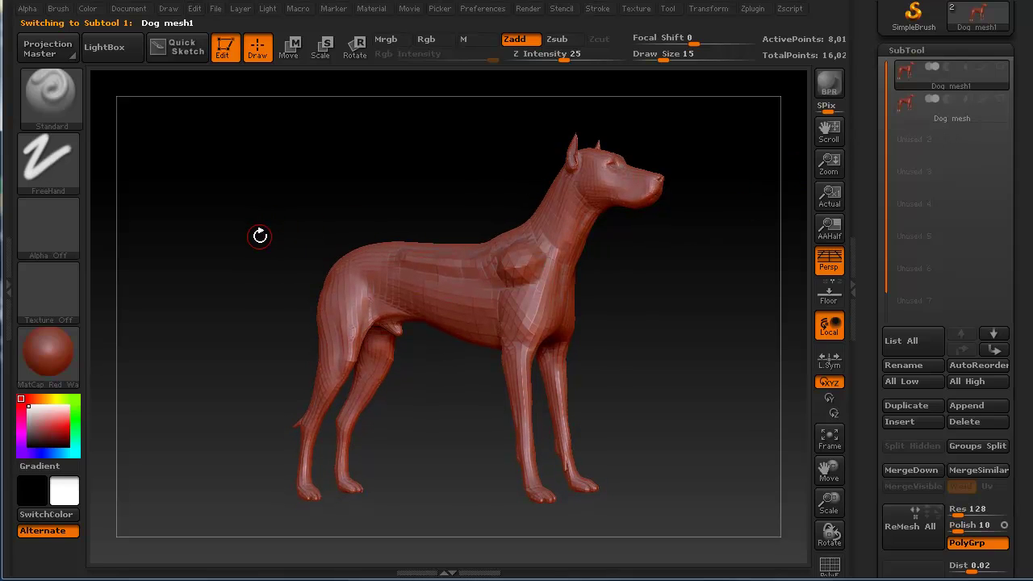
key("alt+Down")
key("alt+Up")
key("alt+Down")
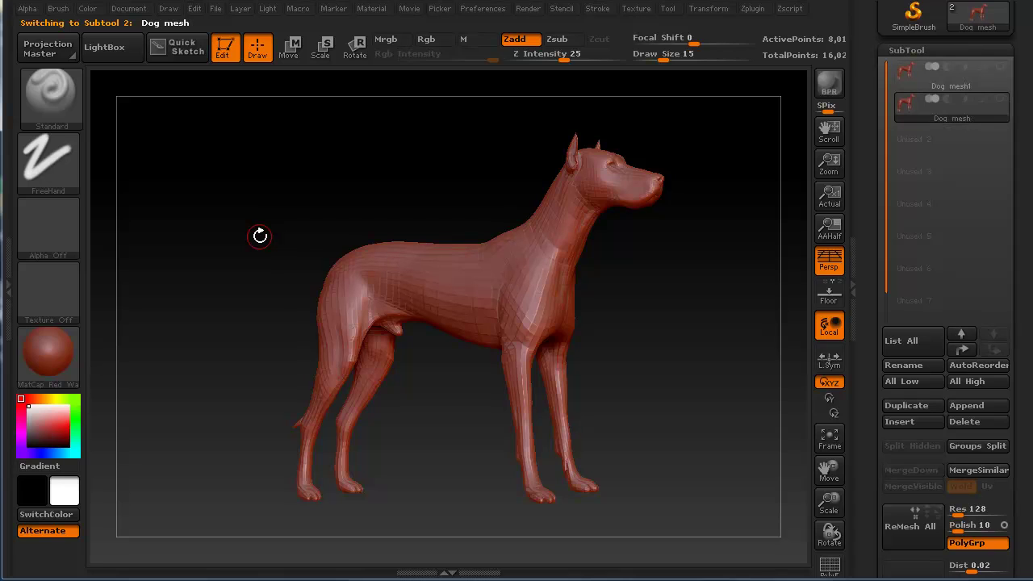
mouse_move(1001, 110)
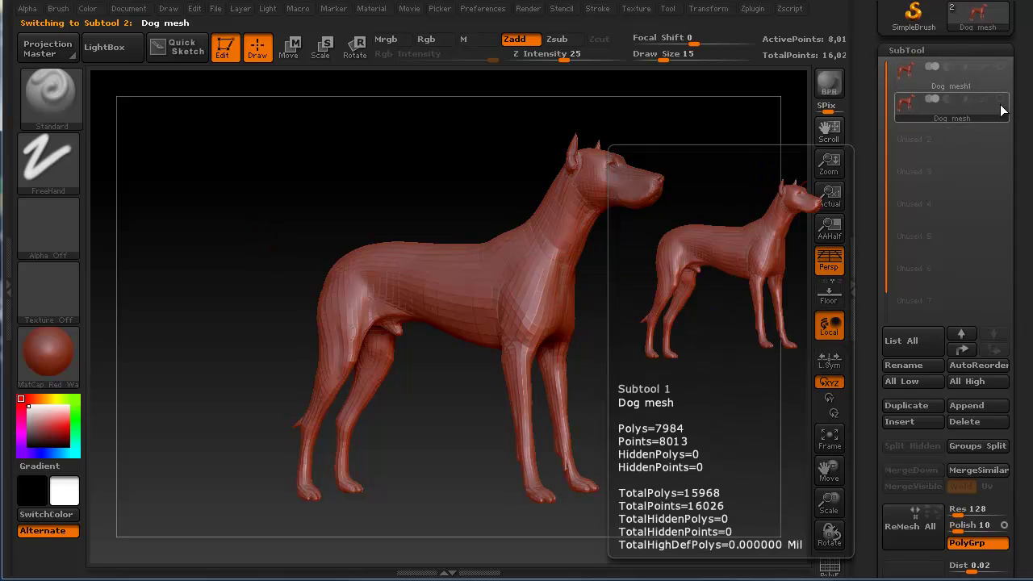
key("alt+Up")
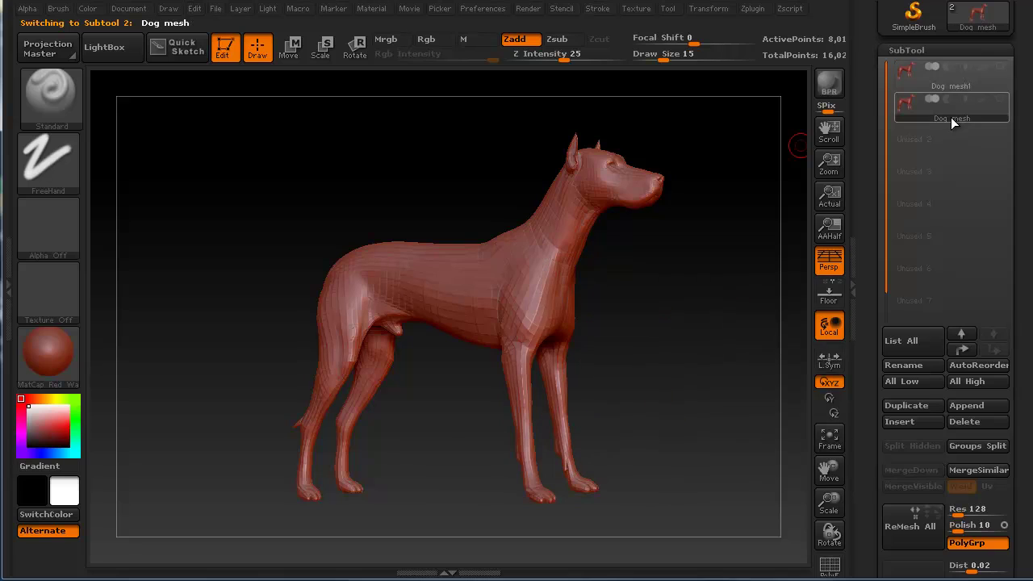
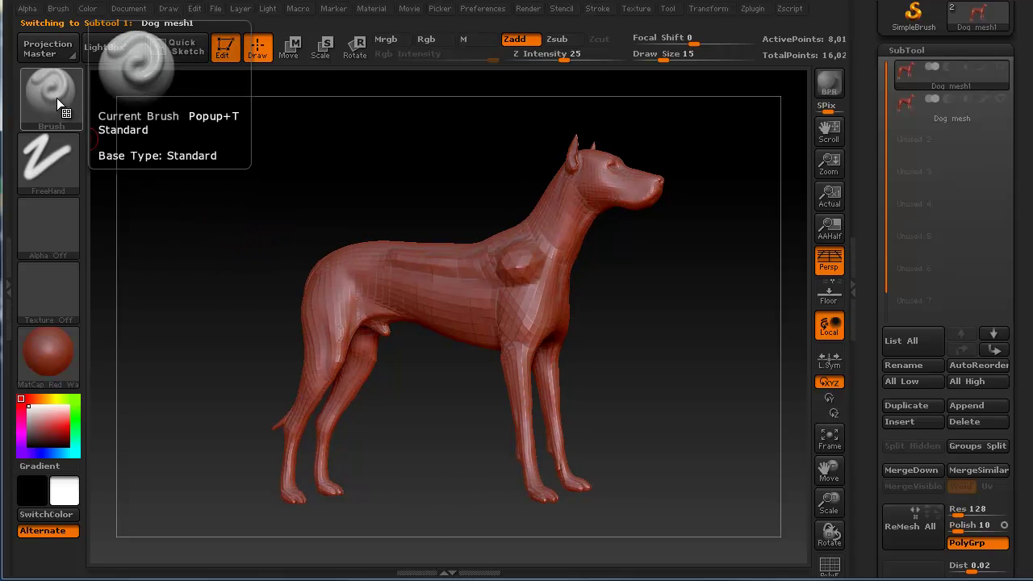
Switch the sculpting brush to Dam_Standard from the brush library.
left_click(56, 98)
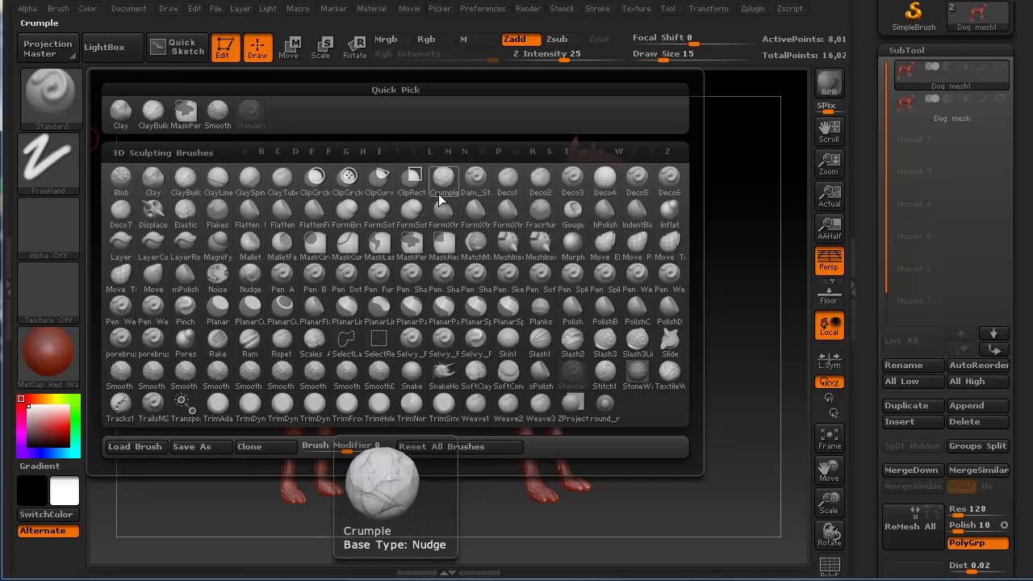
left_click(478, 184)
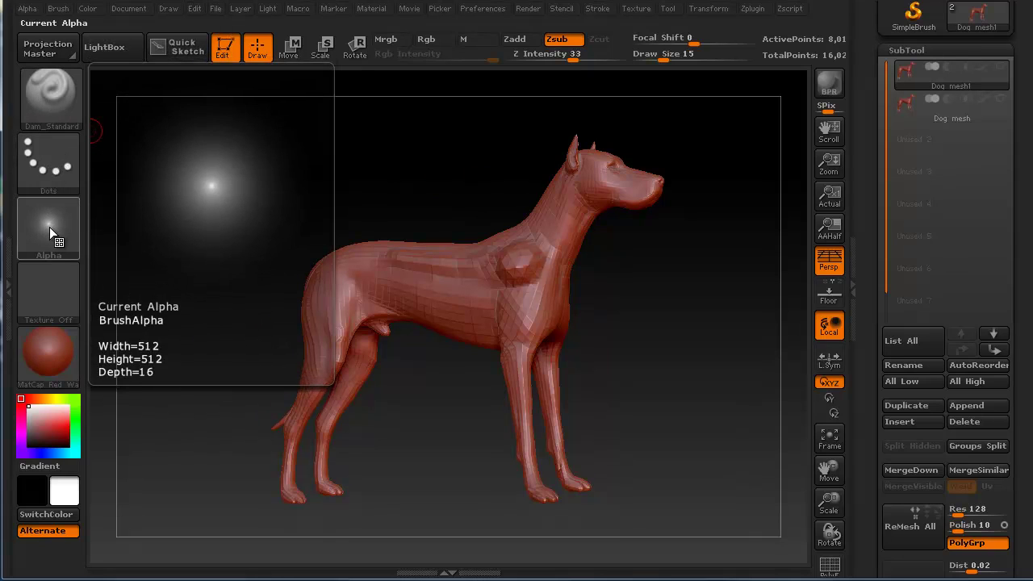
Filter the brush library by initial letter and examine the brushes starting with C and with D.
left_click(64, 108)
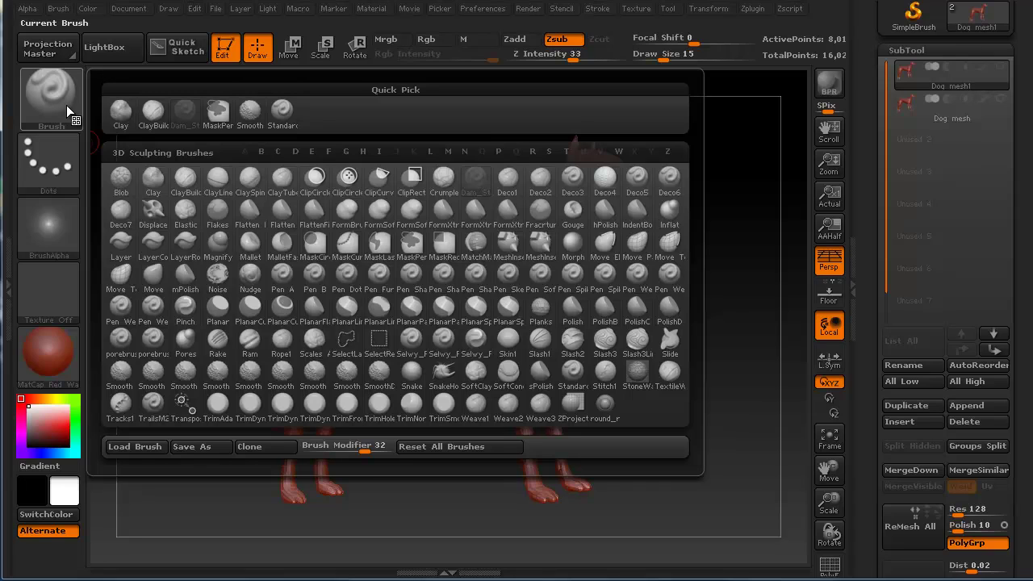
key("d")
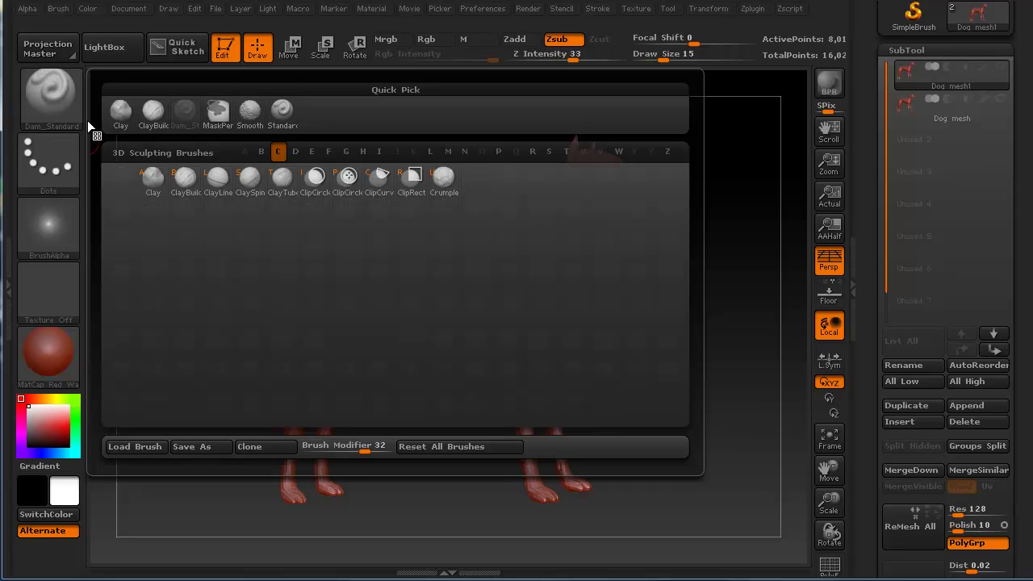
key("s")
left_click(53, 96)
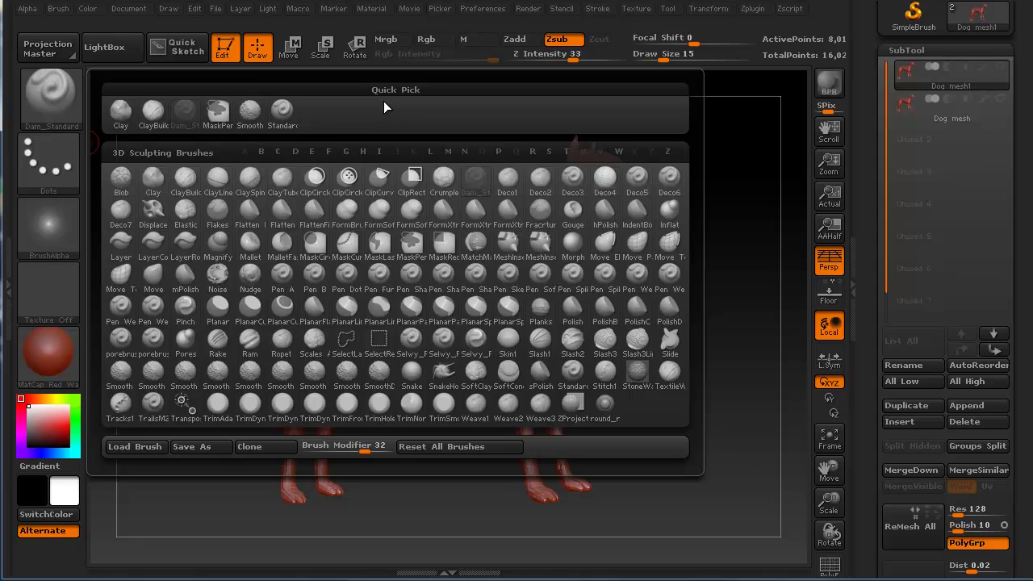
key("c")
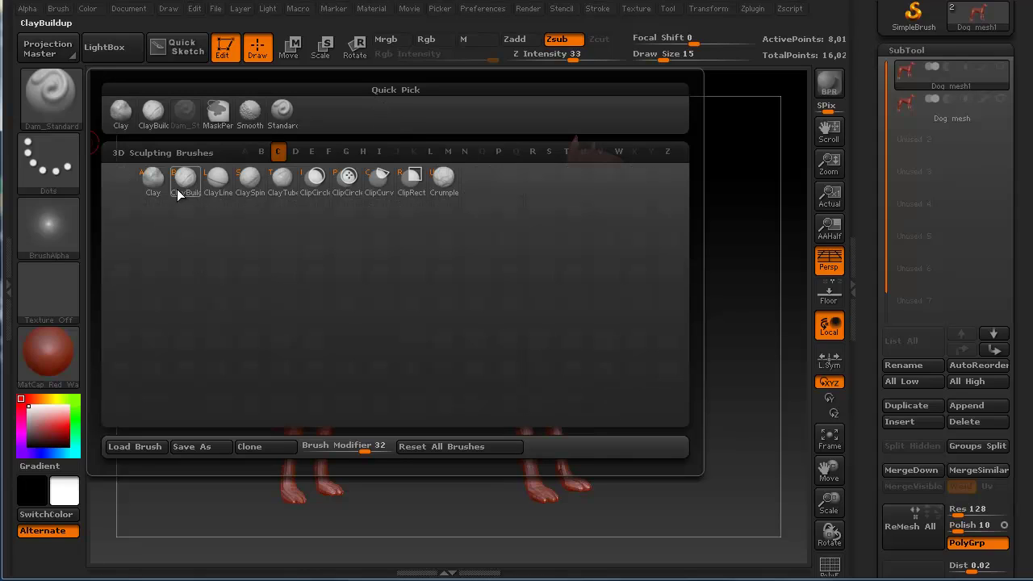
mouse_move(417, 189)
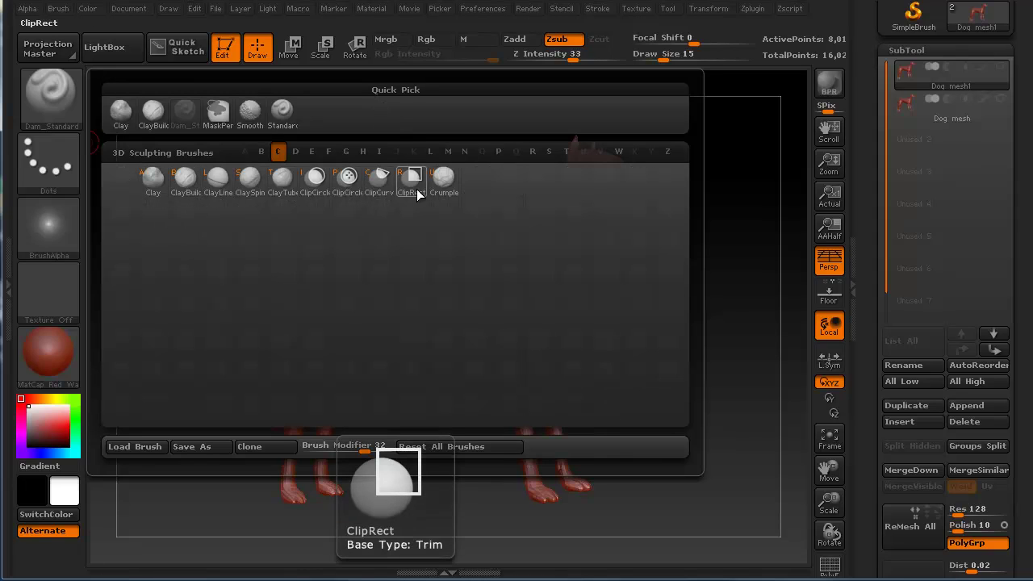
key("c")
key("d")
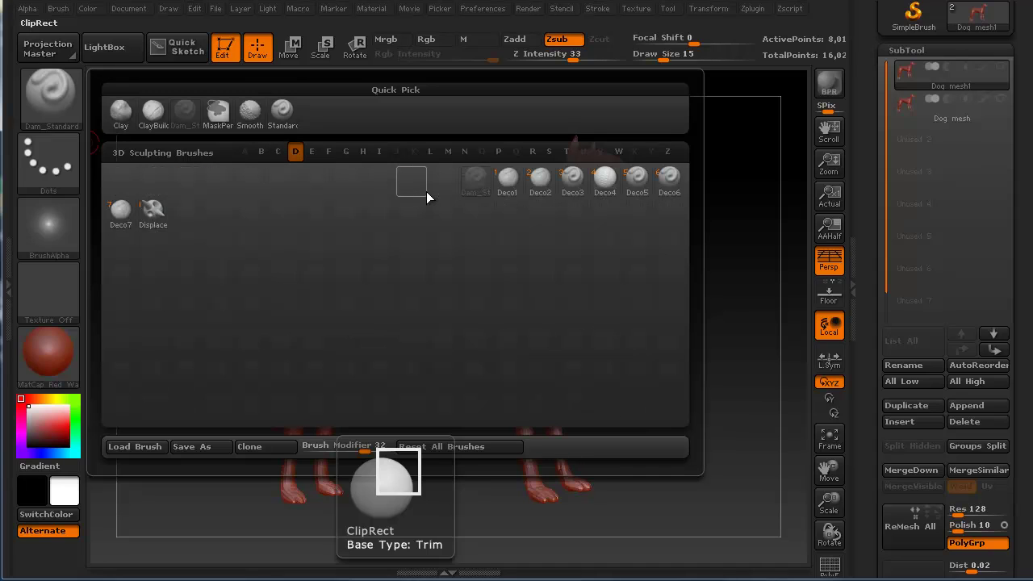
mouse_move(648, 185)
mouse_move(510, 196)
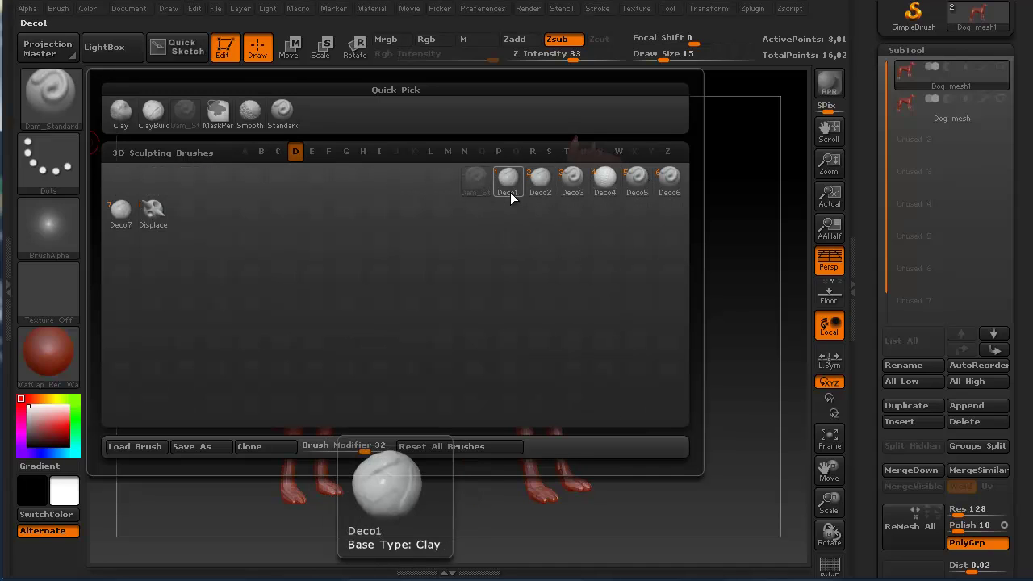
Choose the Elastic brush by filtering the brush library to the letter E, and close the library after another look.
left_click(311, 151)
left_click(48, 93)
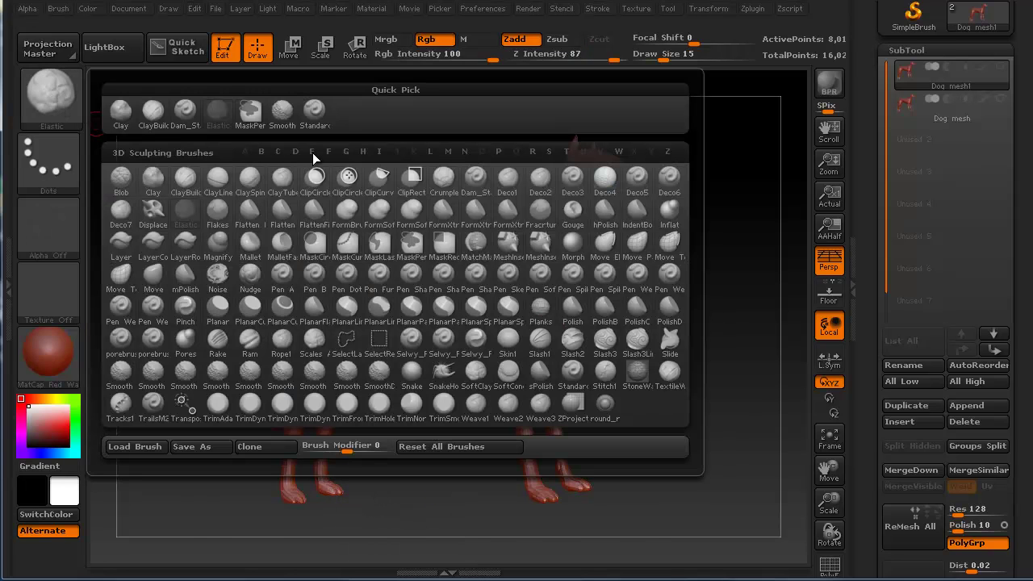
key("f")
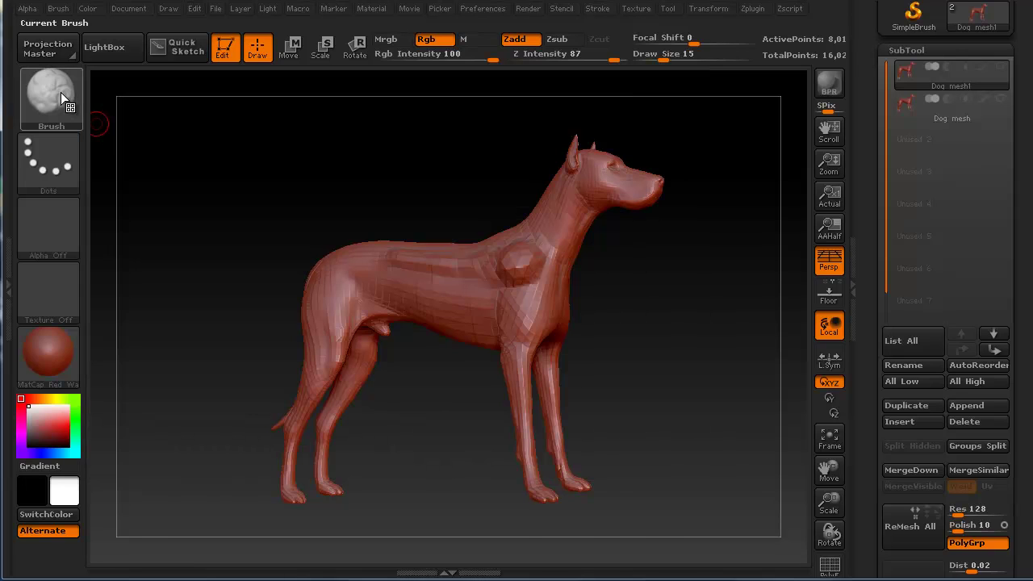
left_click(61, 92)
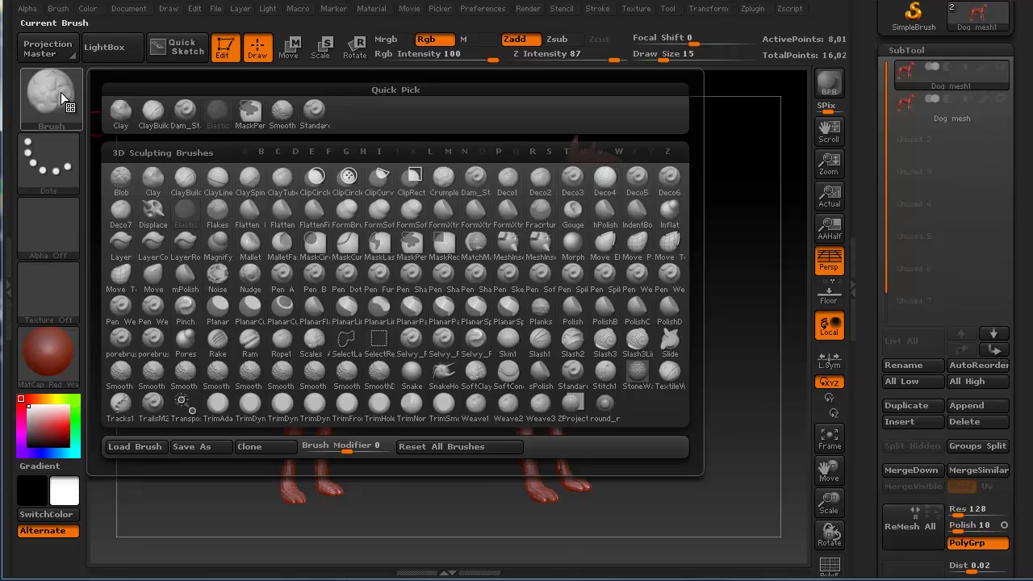
left_click(61, 92)
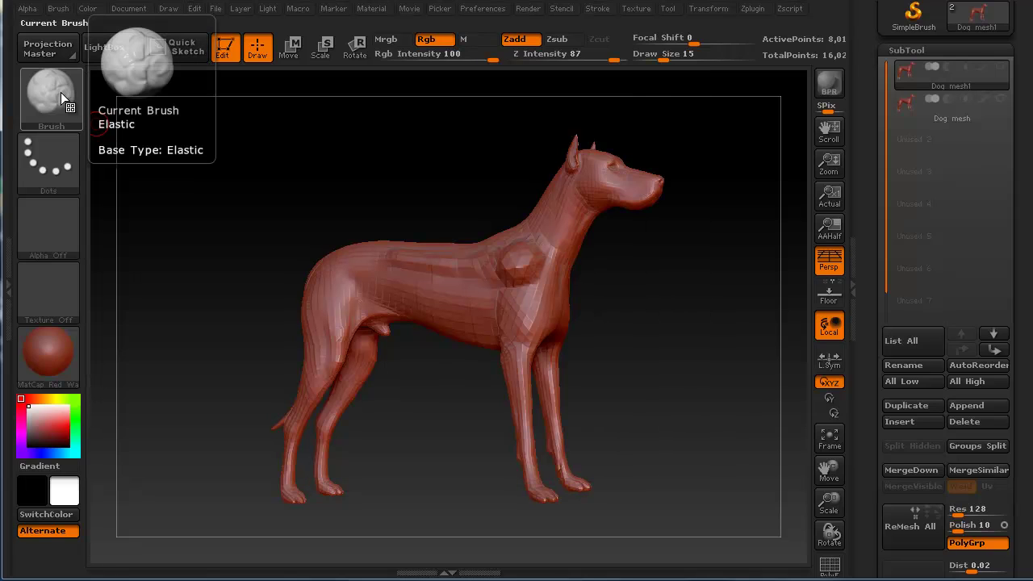
Look through the brush's available stroke types, alphas and textures without changing any of them.
left_click(54, 157)
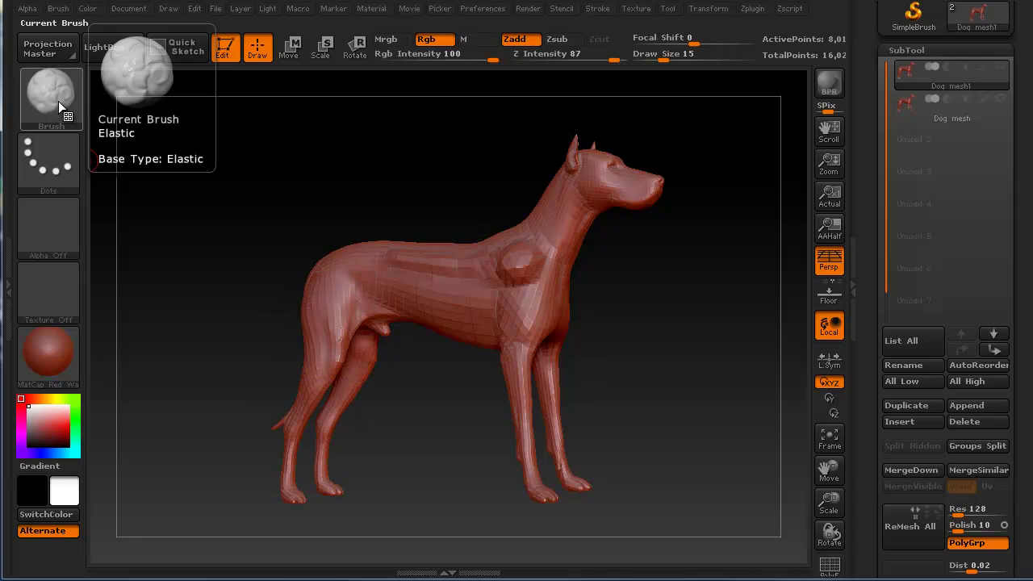
left_click(54, 148)
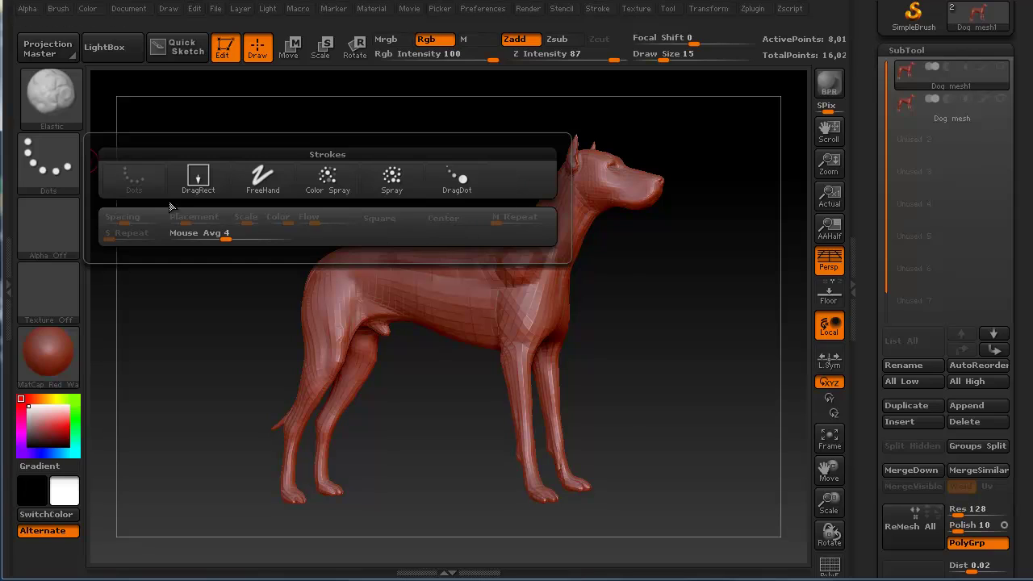
left_click(51, 220)
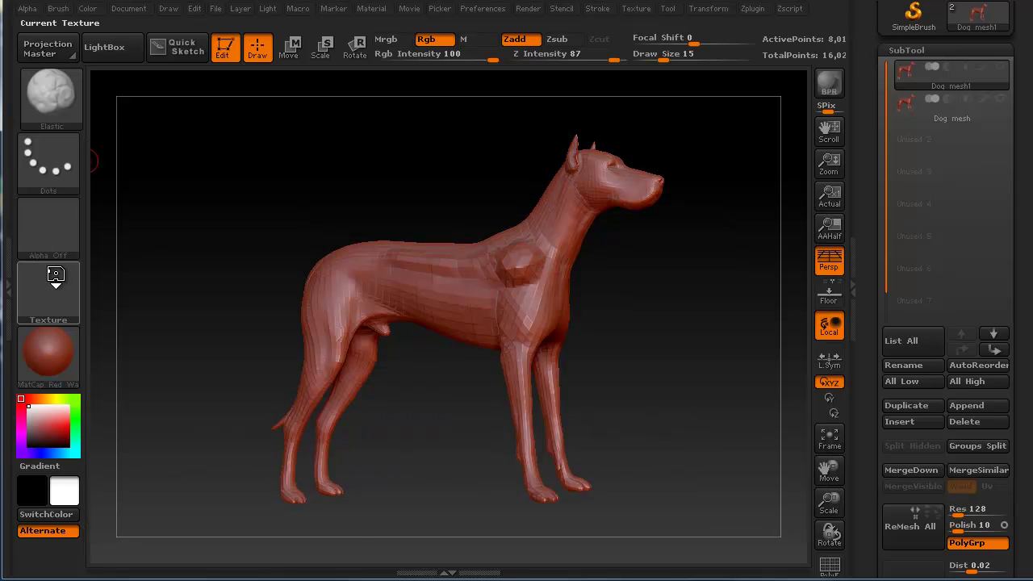
left_click(55, 272)
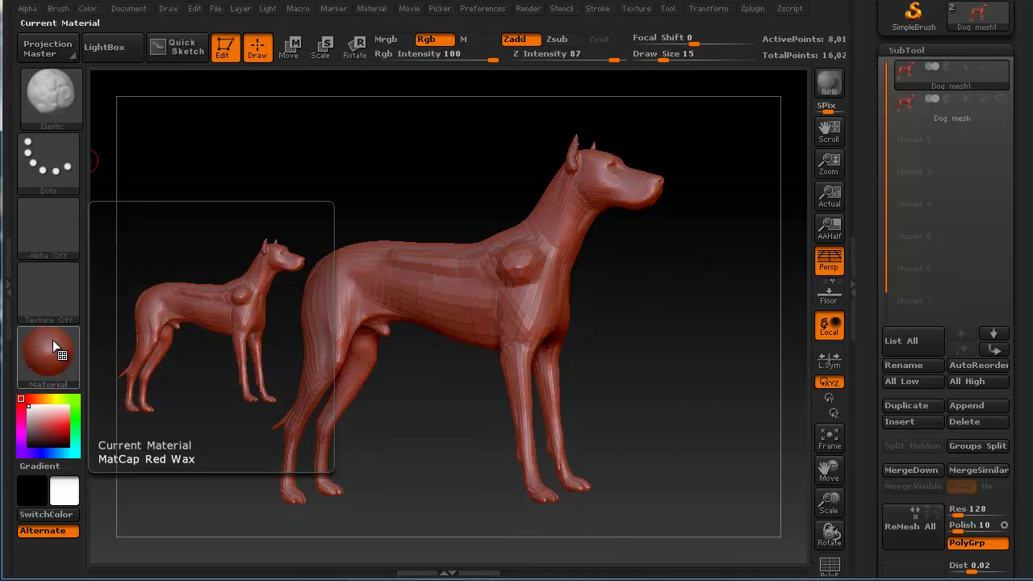
Try the gk_boing material on the dog and switch it back to MatCap Red Wax.
left_click(53, 340)
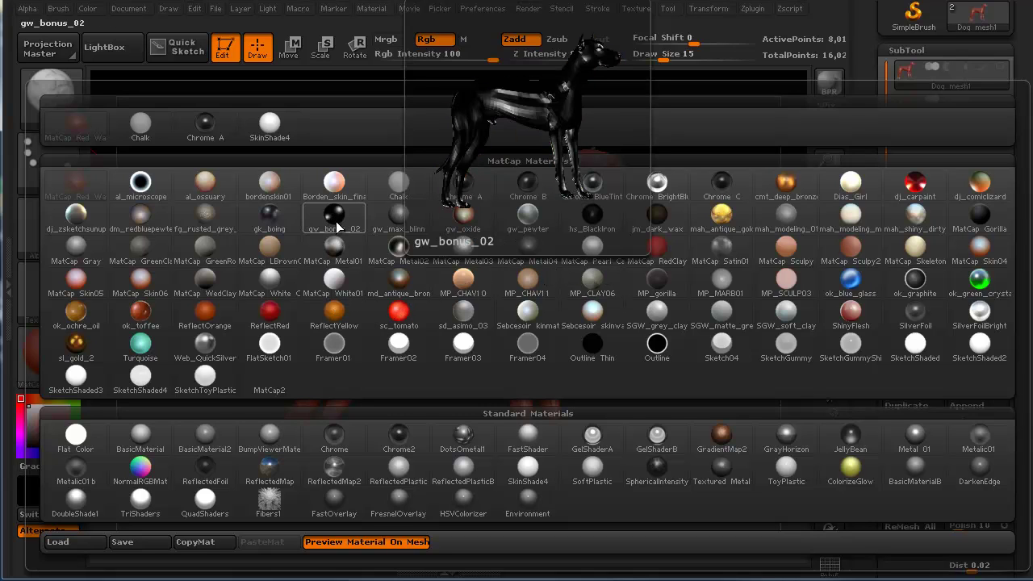
left_click(268, 222)
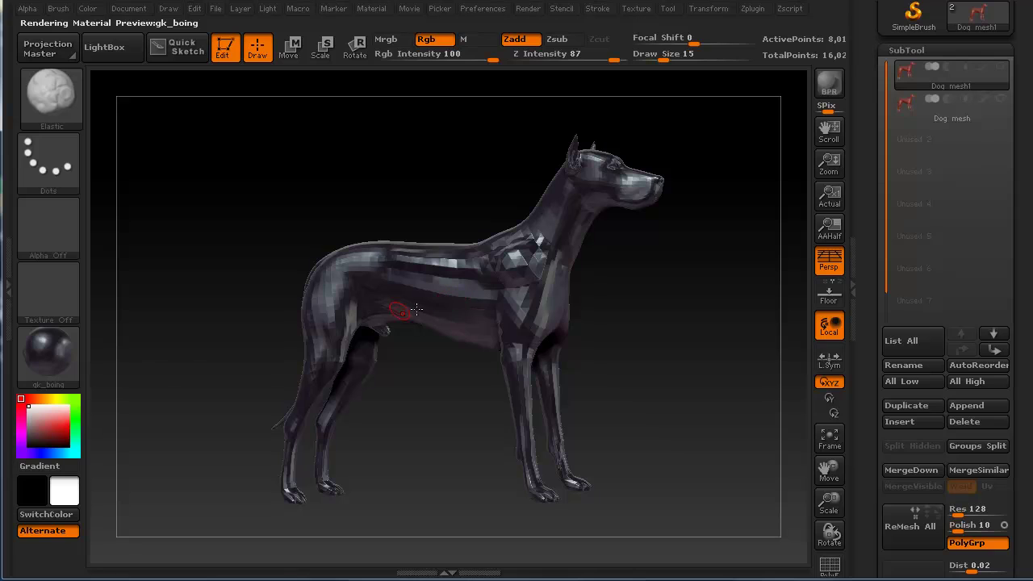
left_click(43, 357)
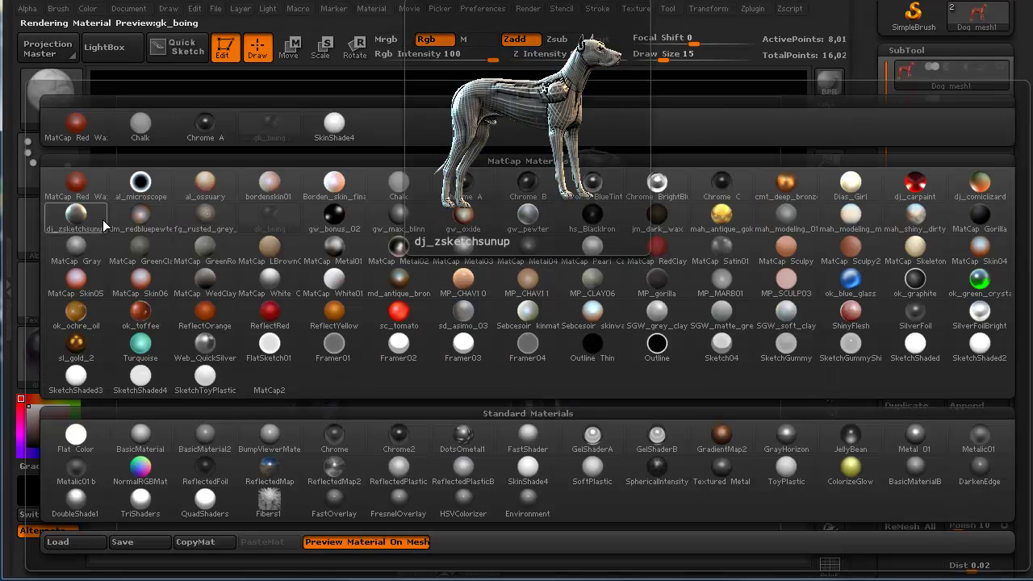
left_click(79, 186)
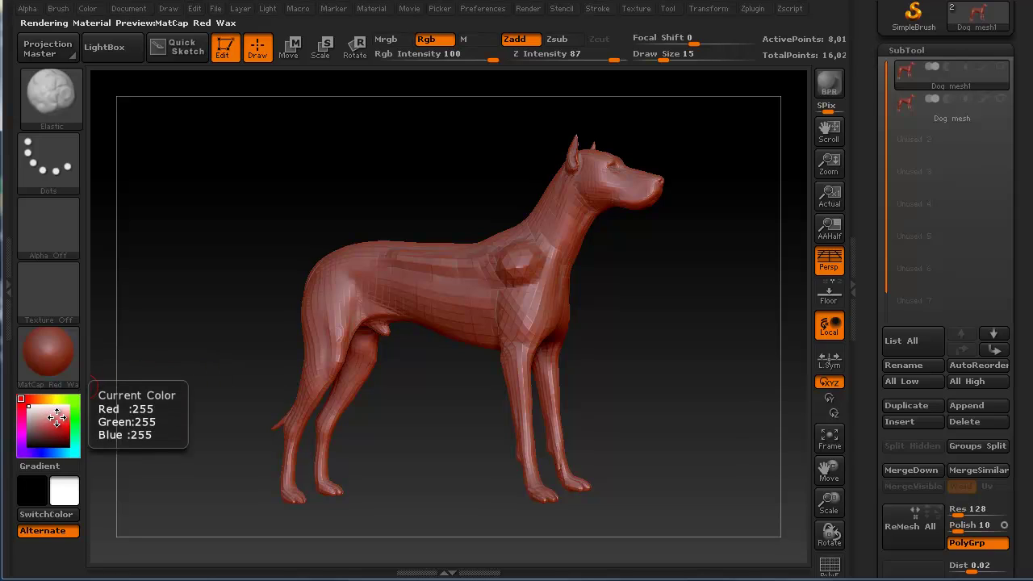
Try dark red, green and light blue as the main color on the dog, and set it back to white.
left_click_drag(158, 289, 199, 338)
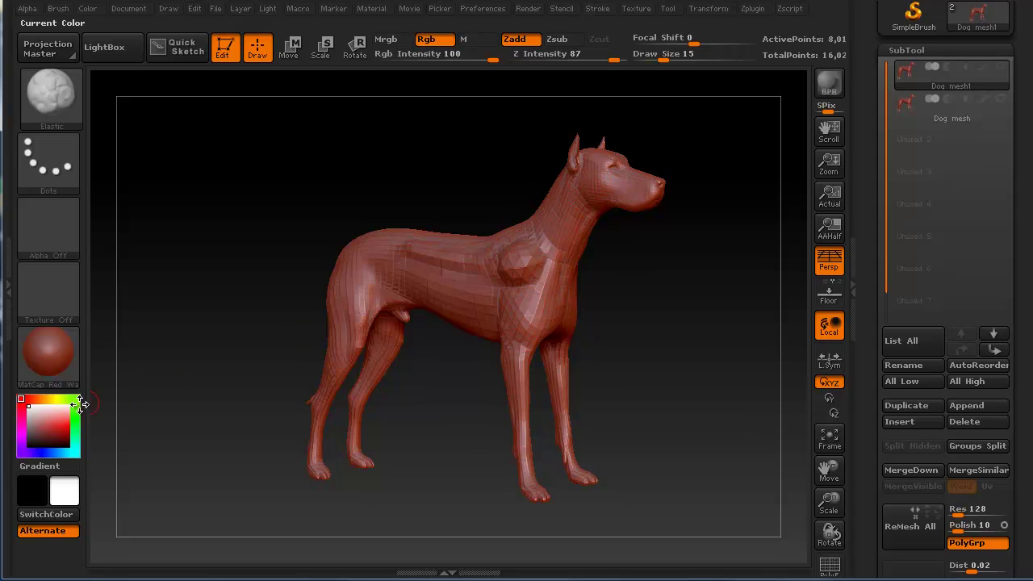
left_click_drag(38, 410, 59, 436)
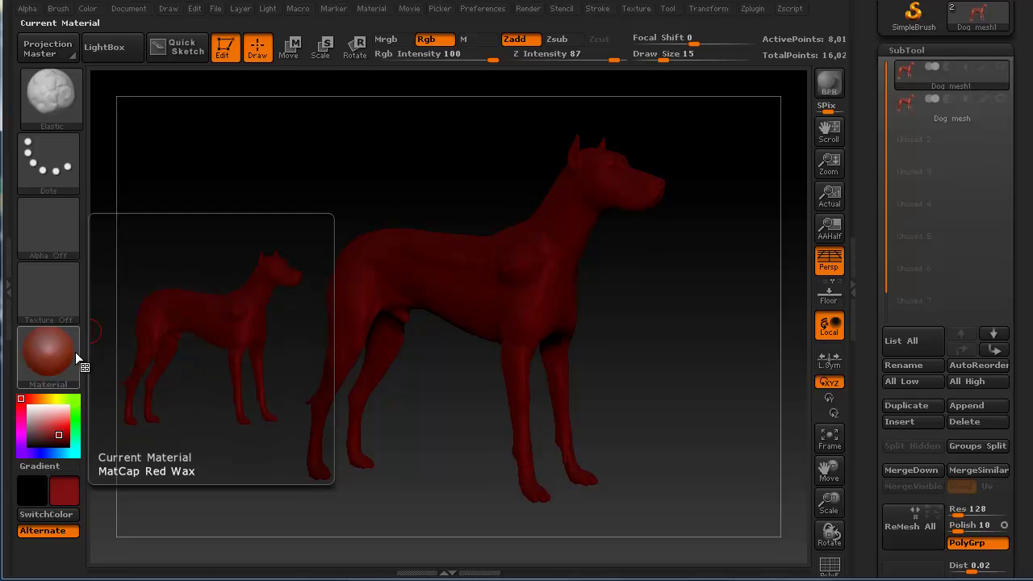
left_click(75, 401)
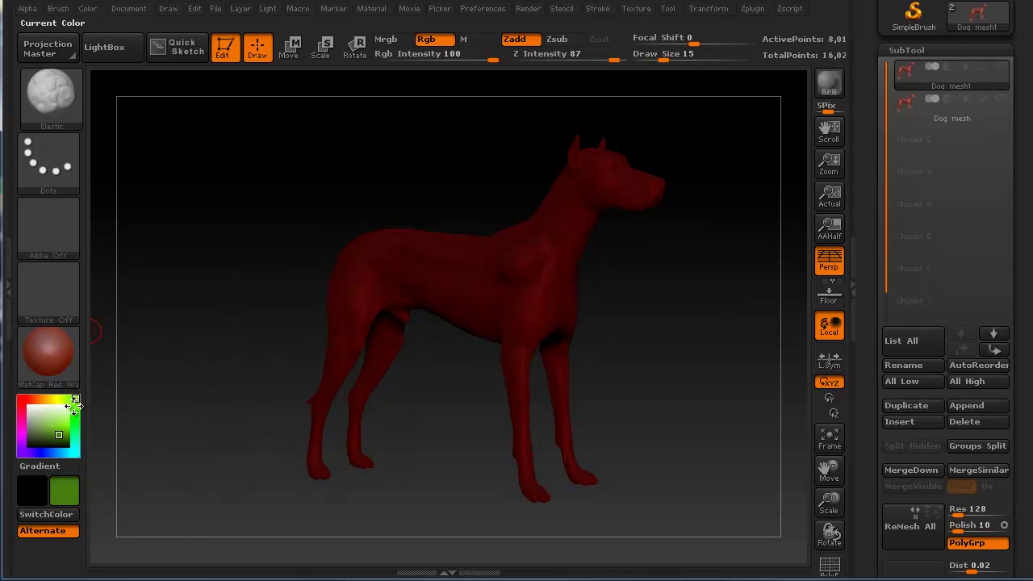
mouse_move(75, 401)
left_mouse_down()
mouse_move(76, 438)
mouse_move(50, 454)
left_mouse_up()
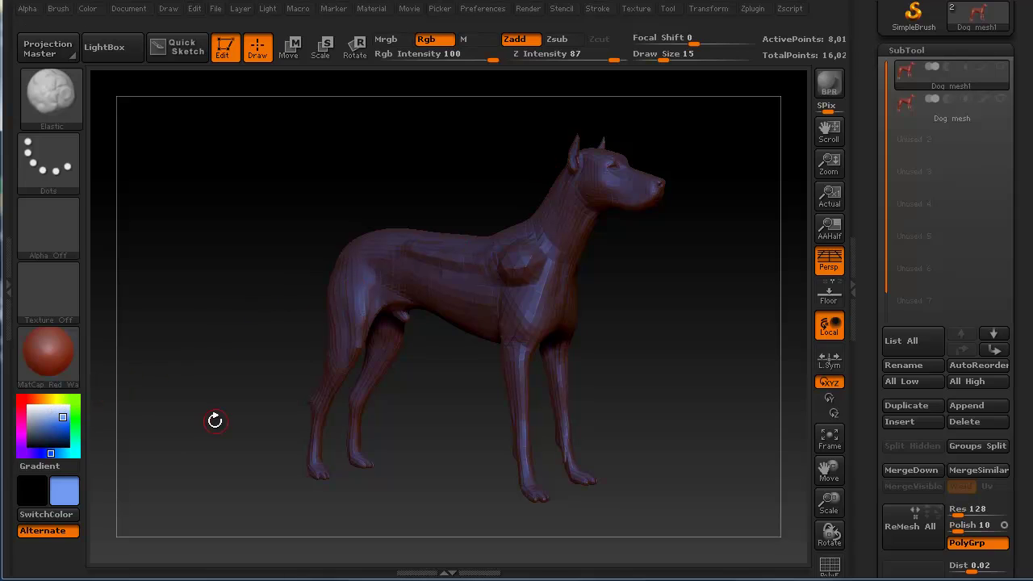
left_click_drag(35, 433, 29, 403)
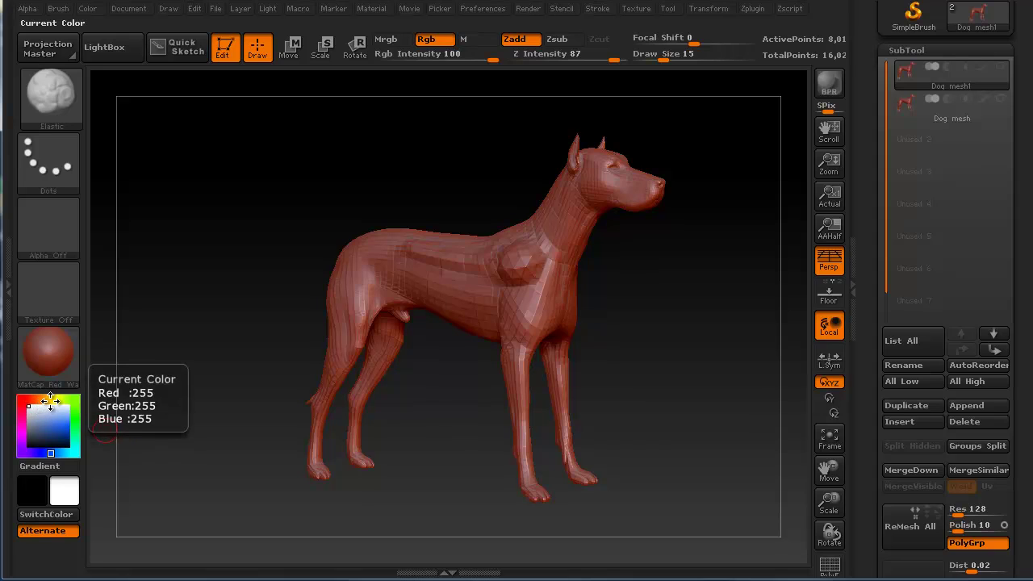
Swap the main and secondary colors back and forth between white and black, ending with white as the main color.
left_click(59, 514)
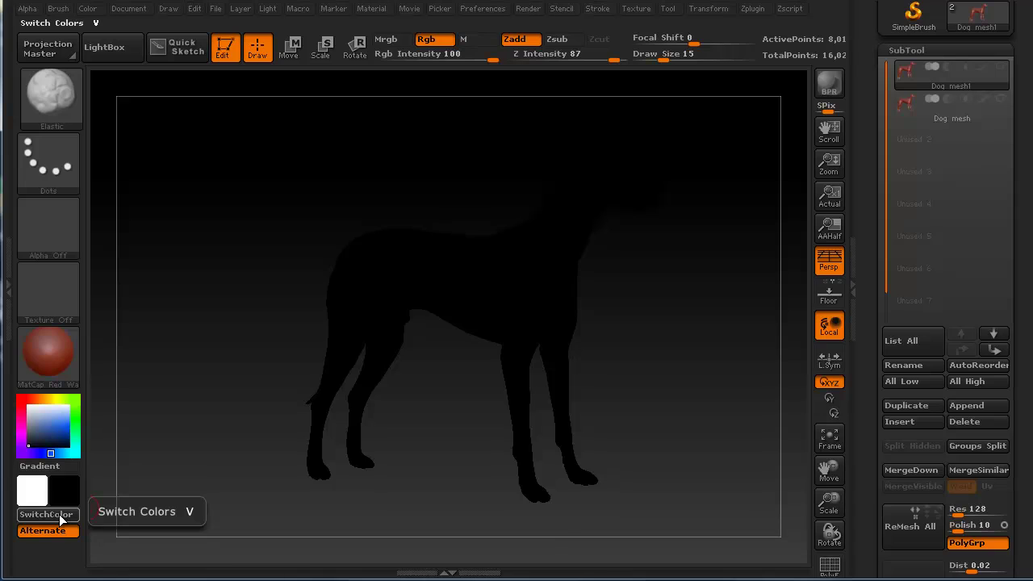
left_click(59, 514)
left_click(59, 514)
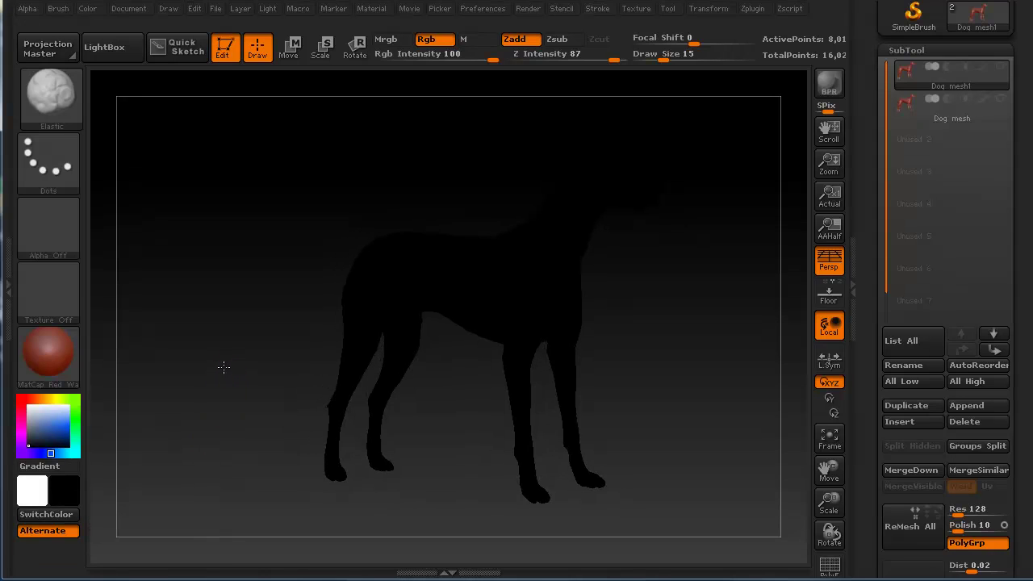
key("v")
key("v")
key("v")
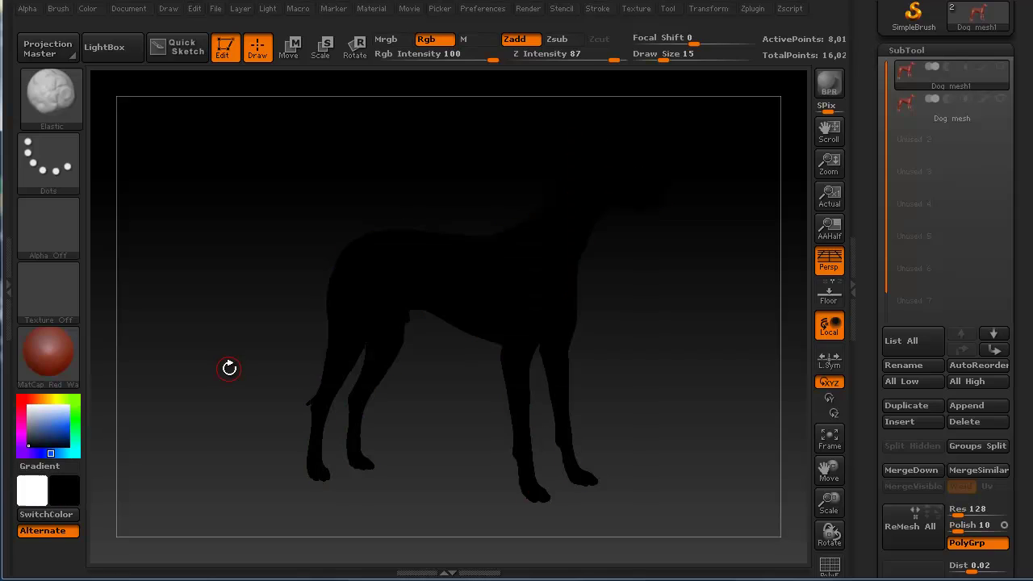
key("v")
key("v")
key("v")
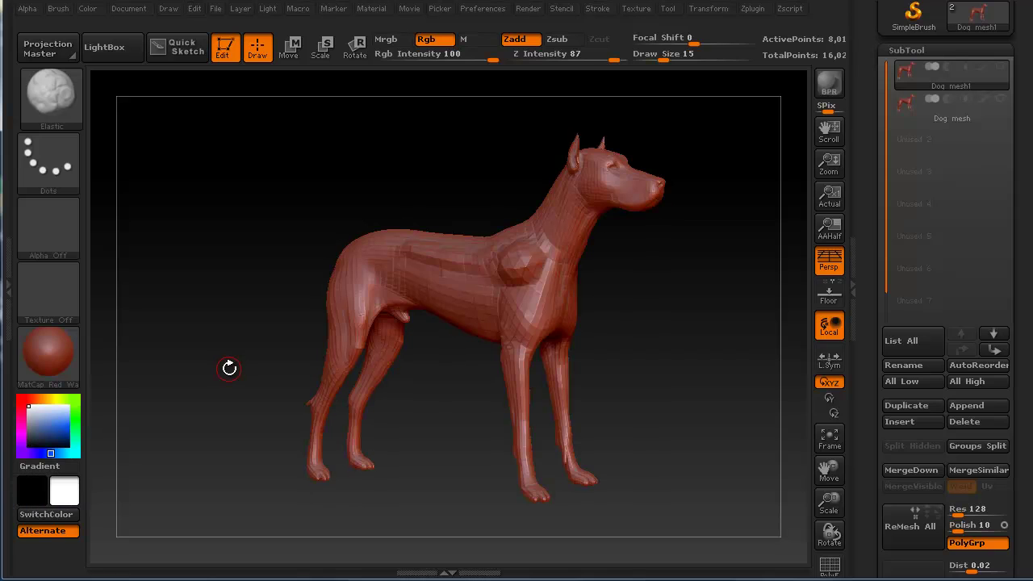
key("v")
Set the document's background gradient Range to 0 for a flat background.
left_click(137, 12)
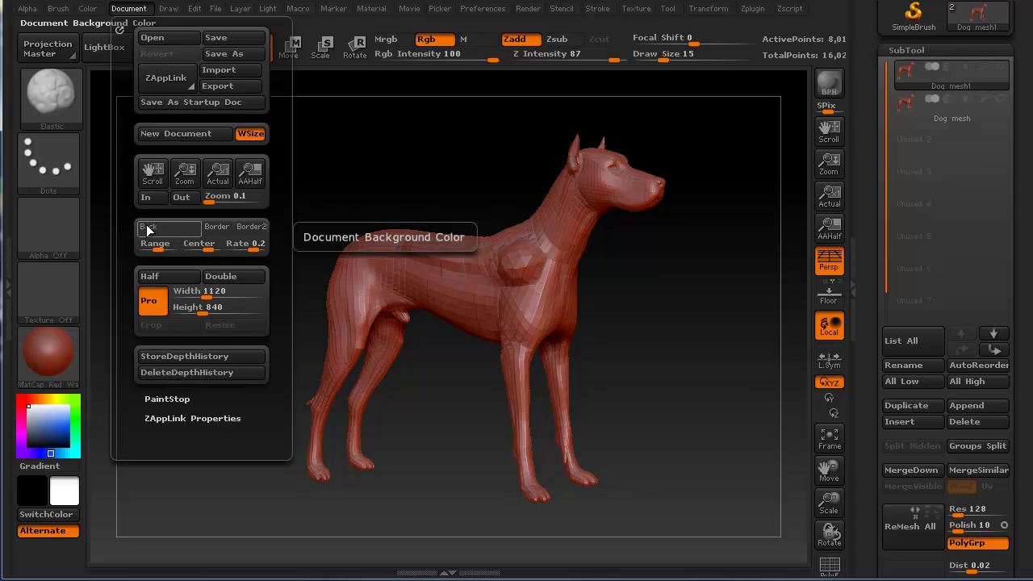
left_click_drag(153, 248, 129, 249)
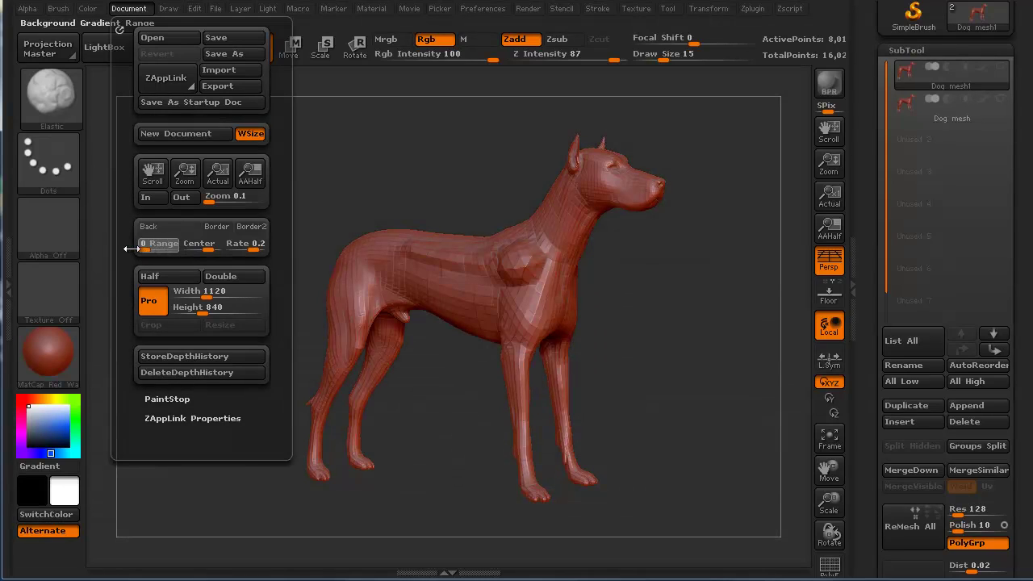
left_click_drag(249, 225, 254, 222)
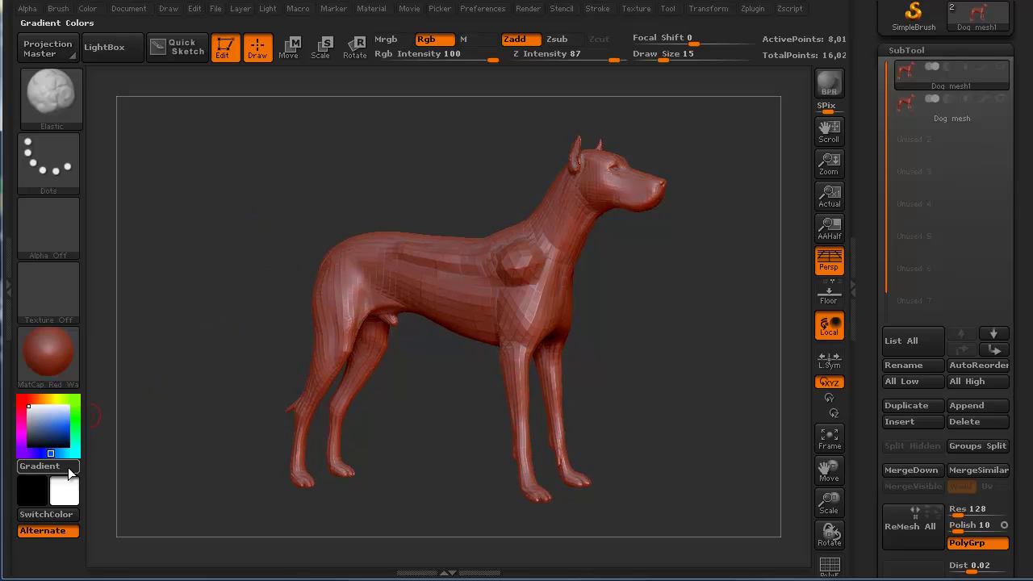
Pick a blue as the main color and shift it to a muted bluish gray.
left_click(55, 426)
left_click(62, 420)
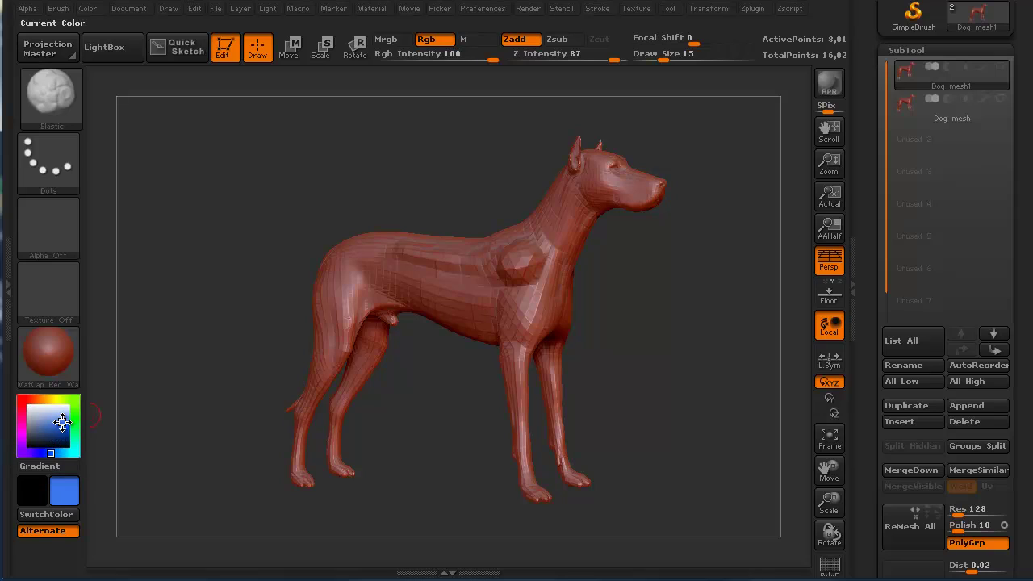
left_click_drag(63, 420, 30, 429)
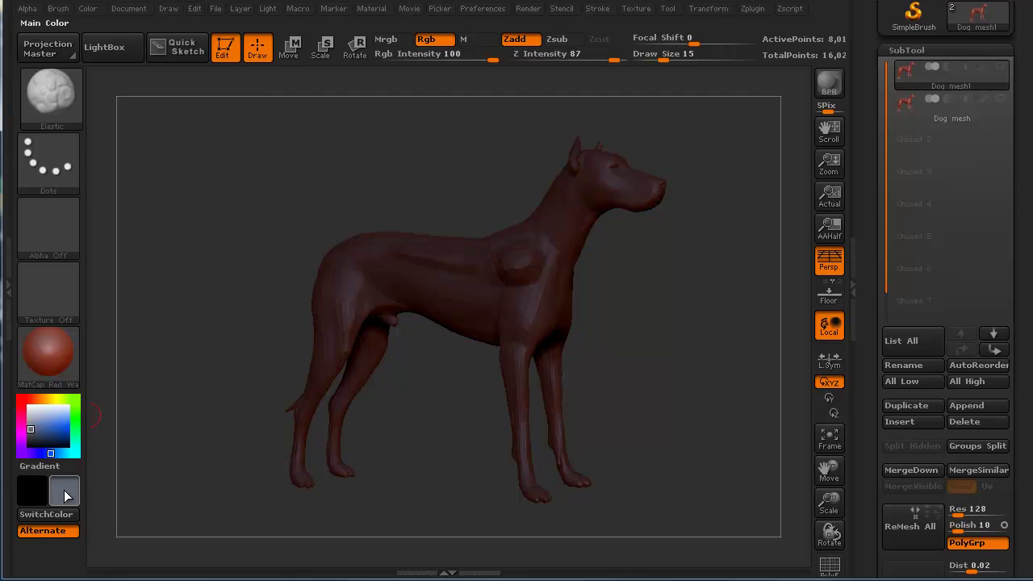
Apply the muted bluish gray as the document's background color.
left_click(122, 9)
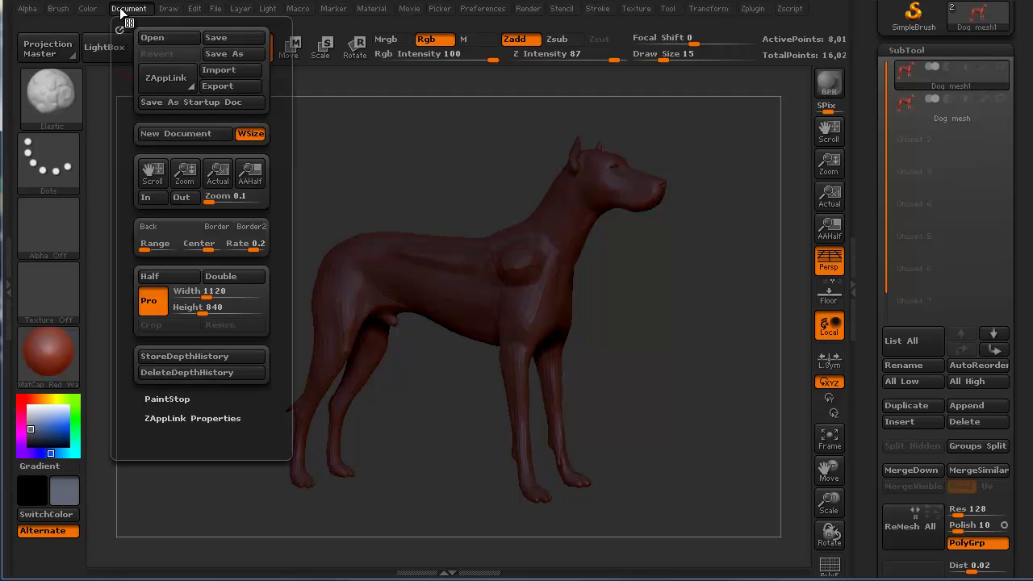
left_click(152, 225)
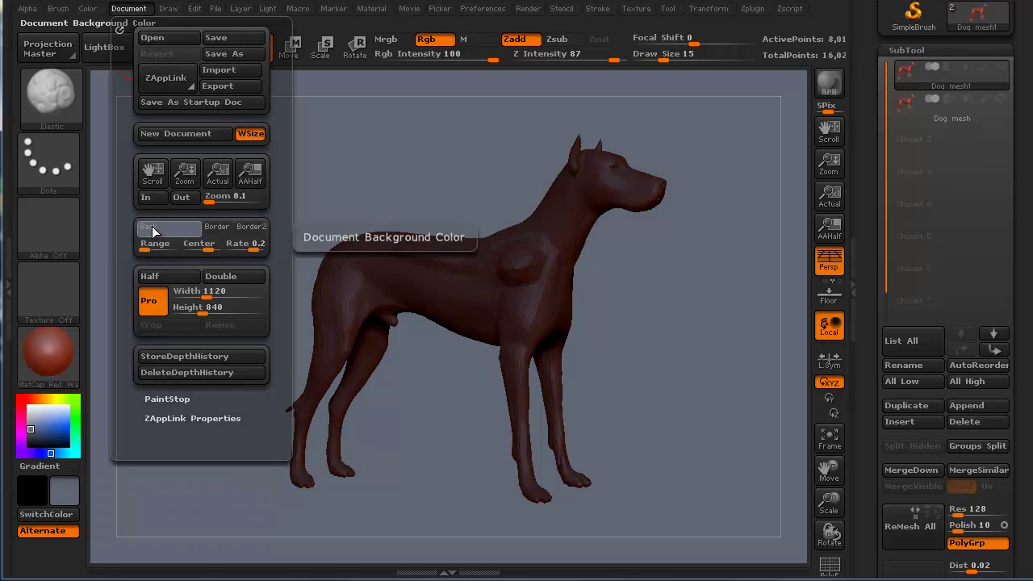
left_click_drag(195, 484, 184, 393)
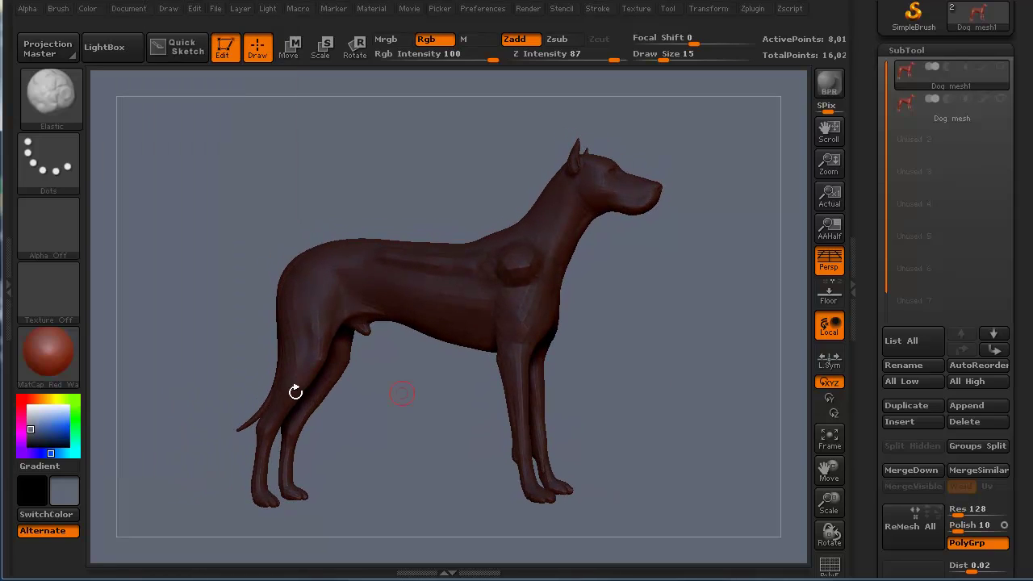
Examine the SubTool, Layers, Geometry and Polygroups sections of the dog tool, leaving all sections collapsed.
scroll(1029, 175, "down", 1)
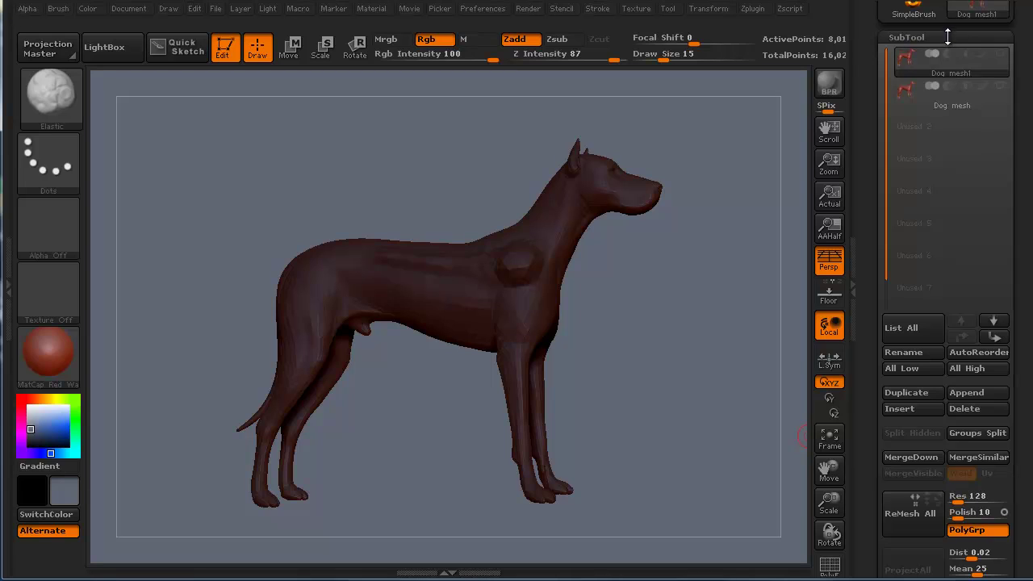
left_click(906, 37)
left_click(910, 56)
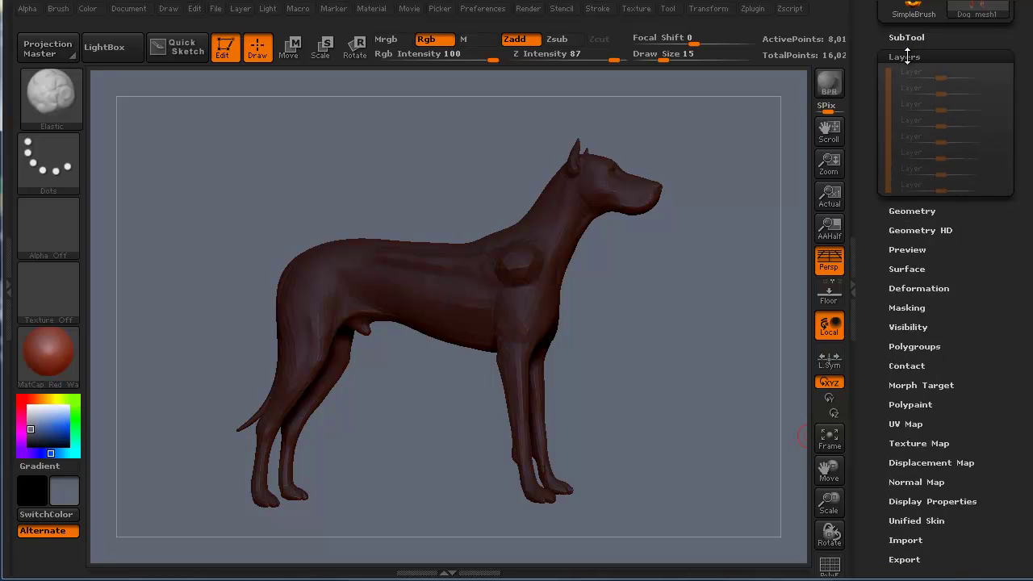
left_click(917, 56)
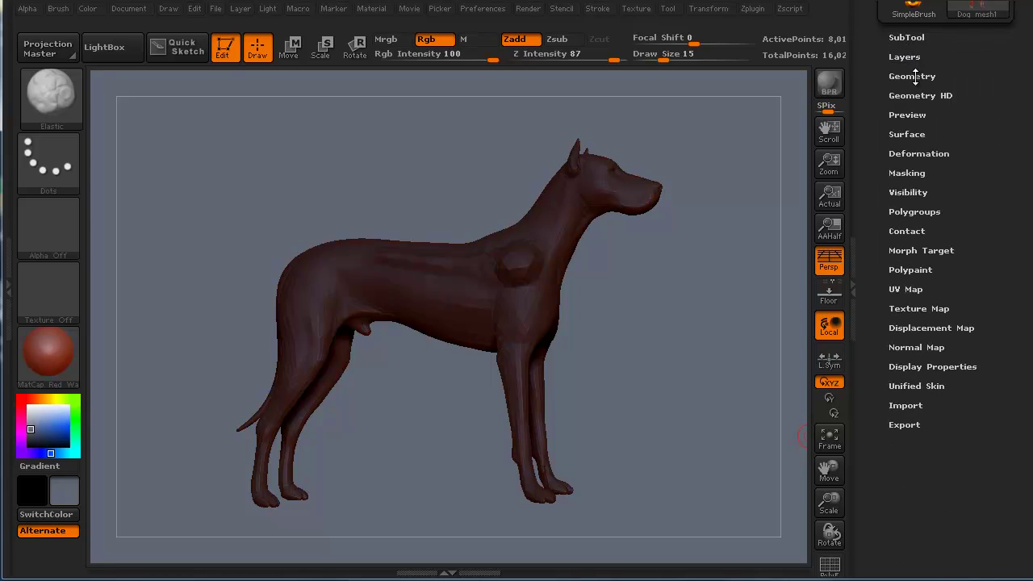
left_click(915, 76)
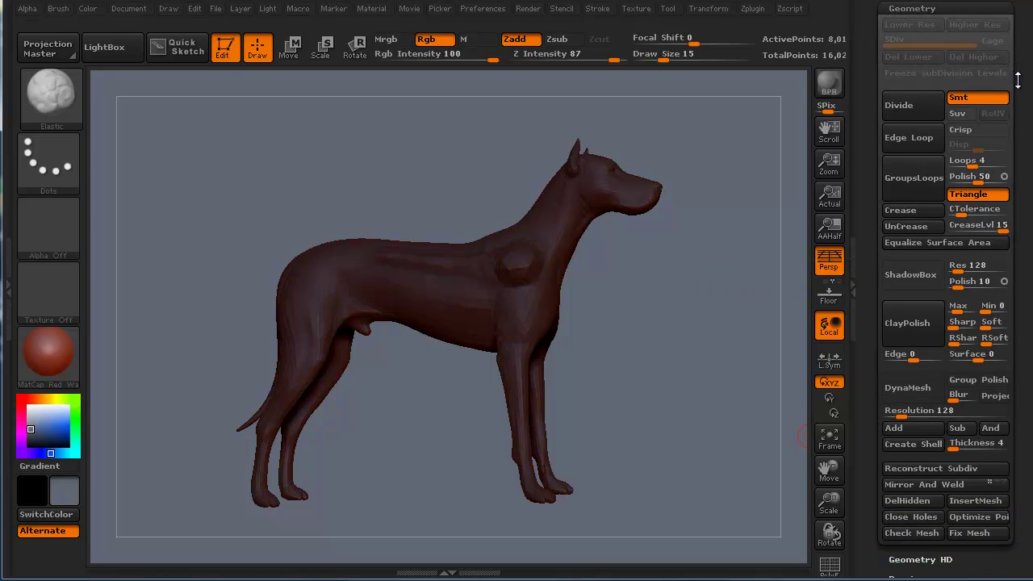
scroll(1018, 173, "up", 2)
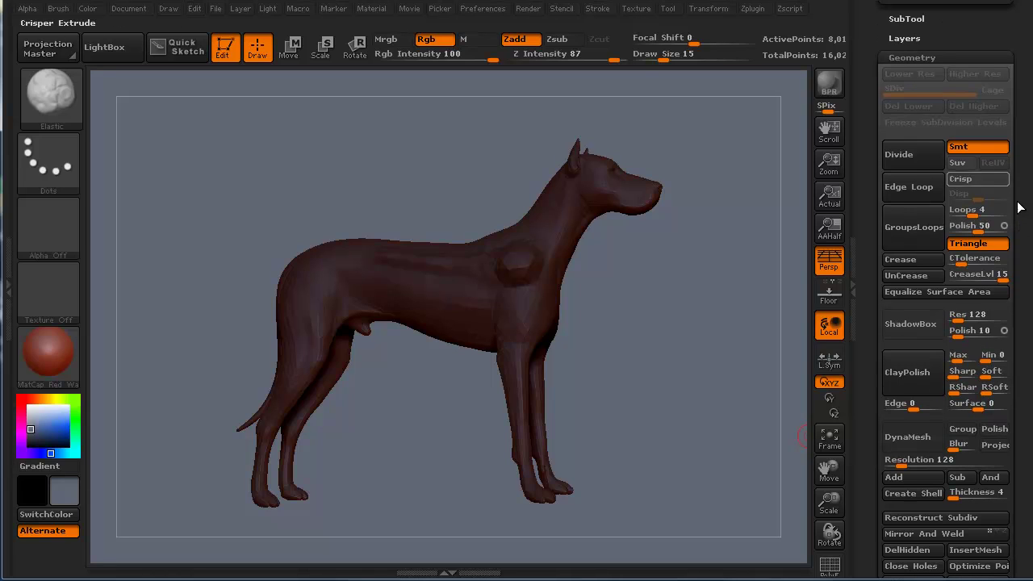
left_click(911, 57)
scroll(995, 223, "up", 3)
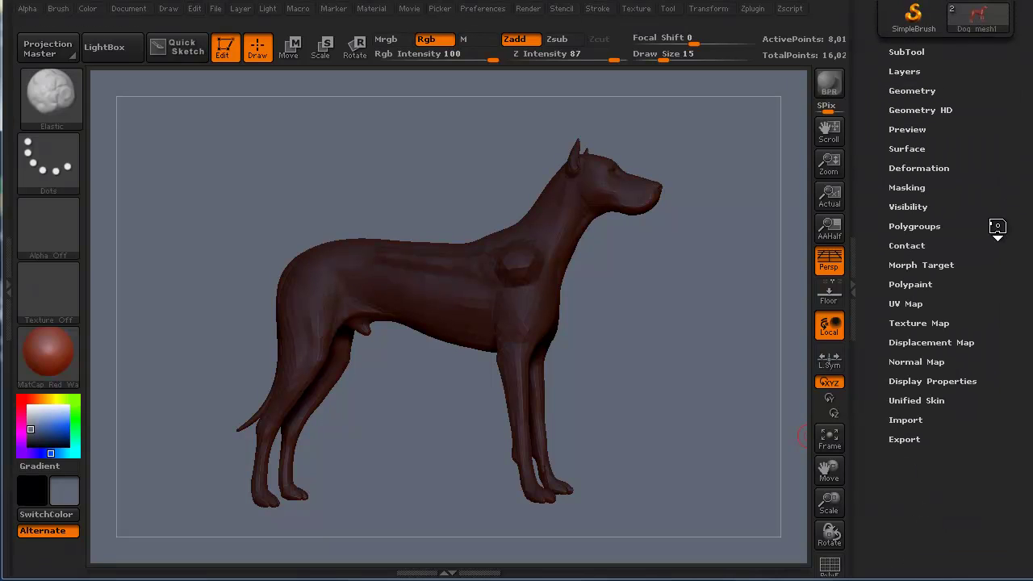
left_click(915, 266)
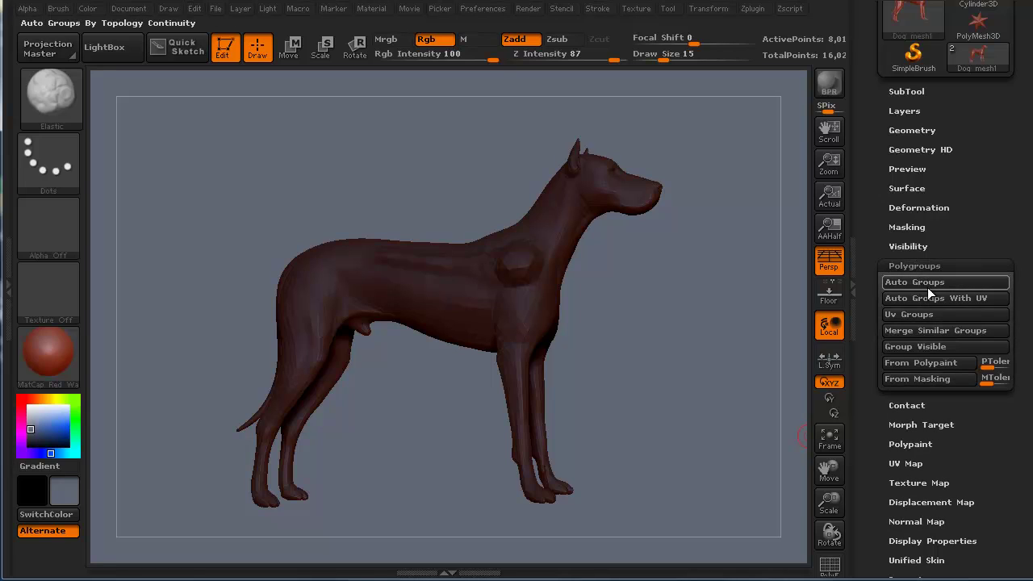
left_click(915, 265)
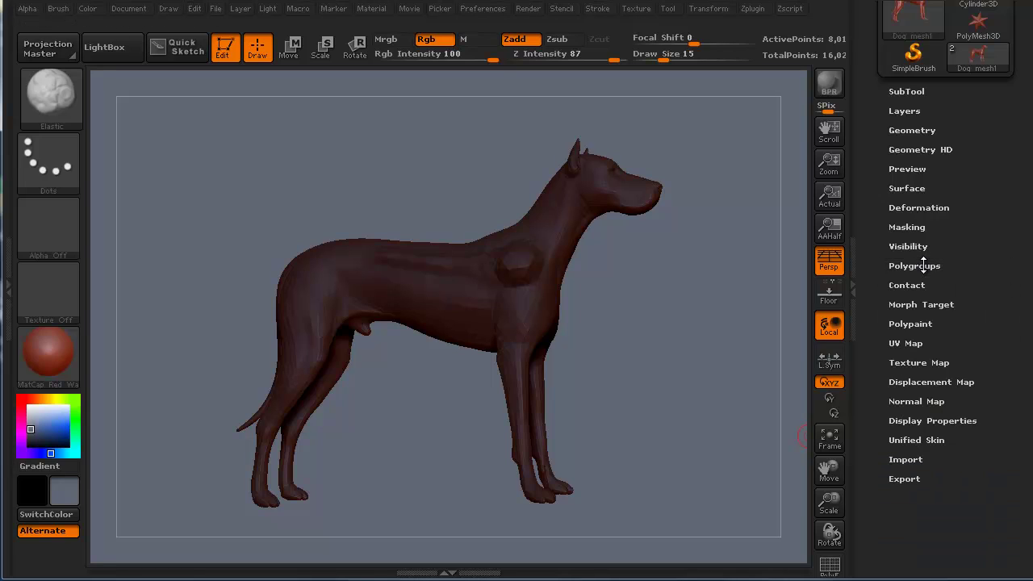
left_click_drag(982, 293, 1008, 401)
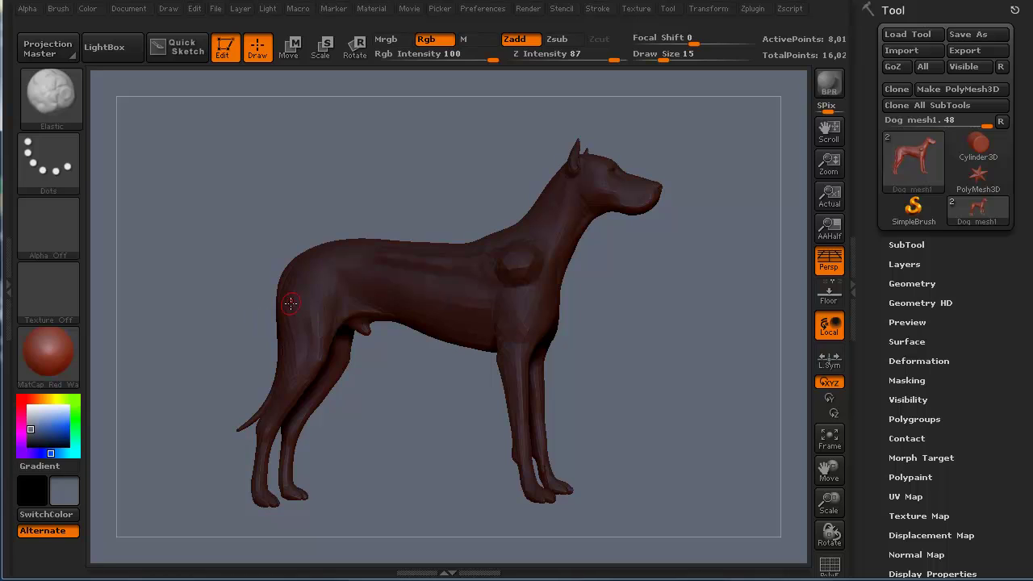
Set the main color back to white so the dog shows its red material.
left_click_drag(224, 355, 223, 370)
left_click_drag(213, 286, 203, 243)
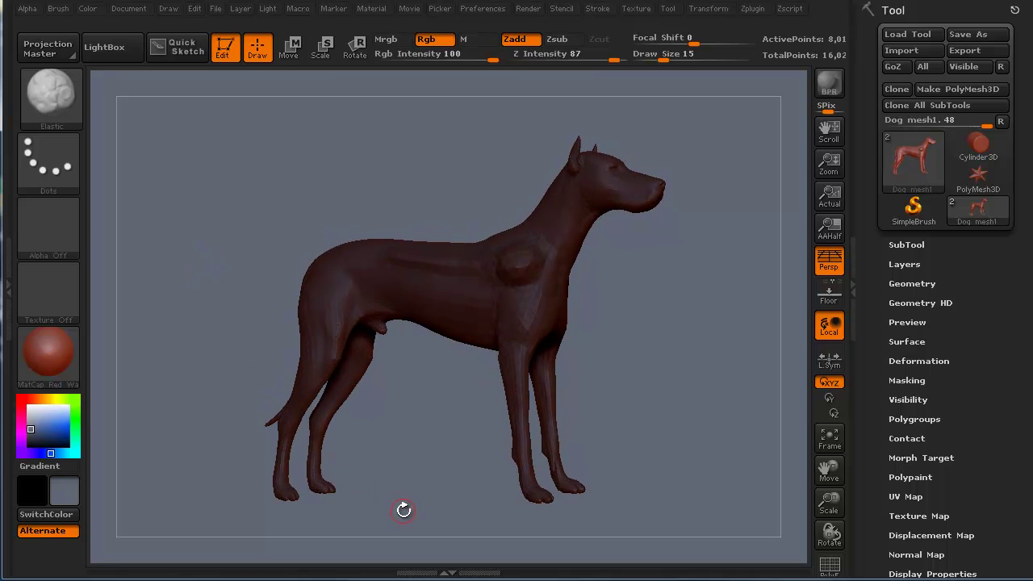
left_click_drag(189, 408, 162, 268)
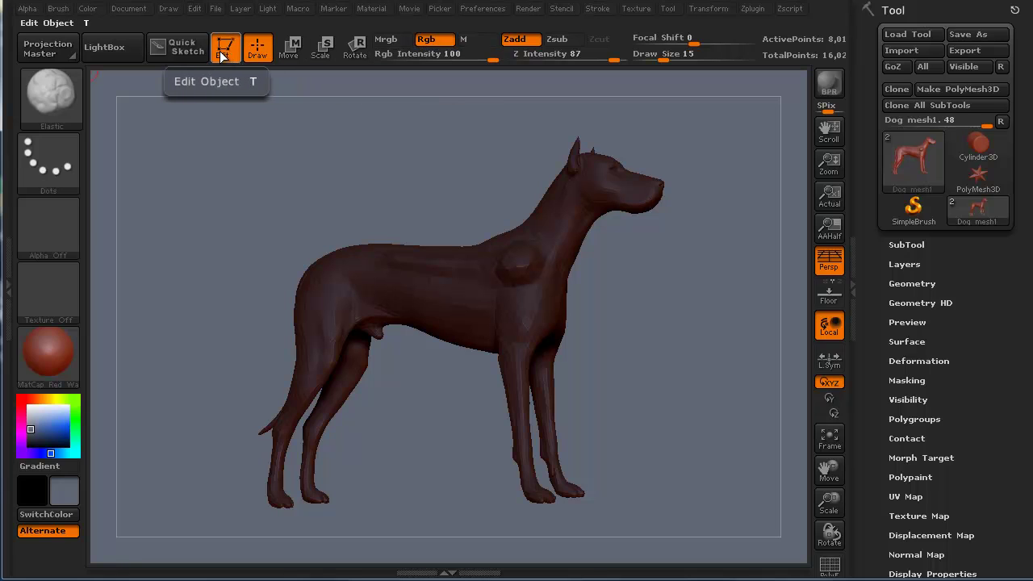
left_click_drag(457, 280, 484, 271)
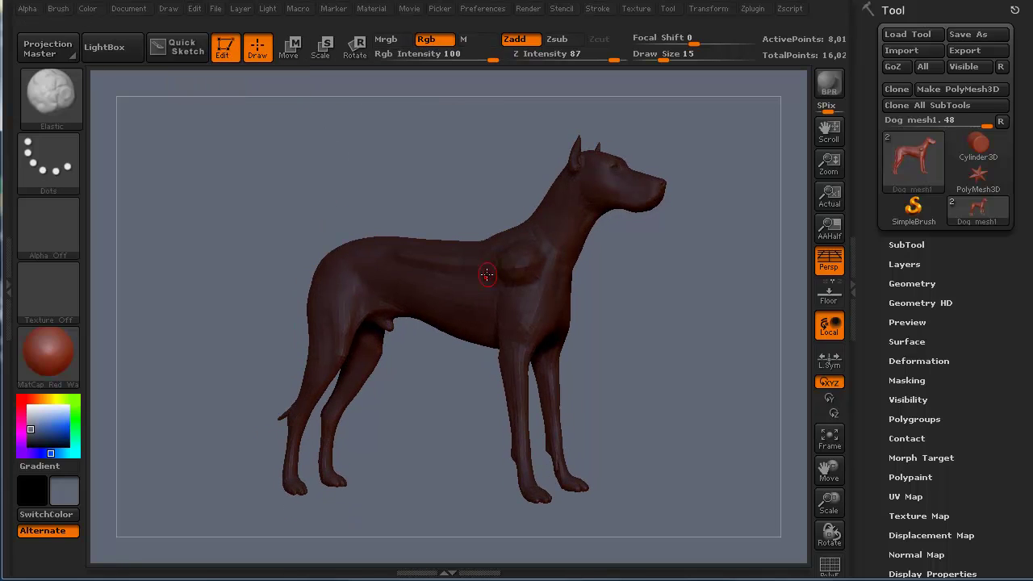
left_click(27, 406)
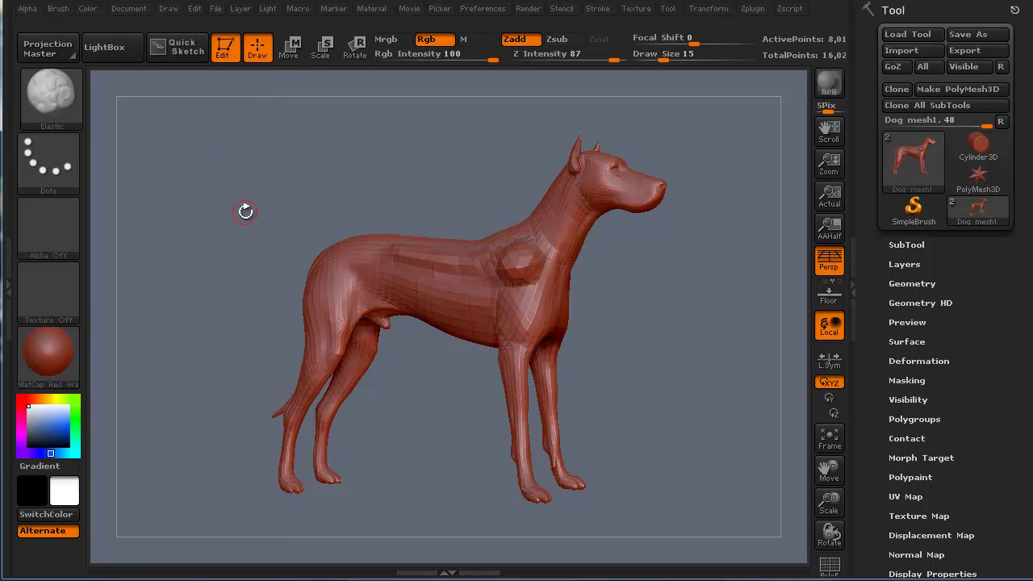
Leave Edit mode and draw many copies of the dog across the canvas at varying sizes and angles.
key("t")
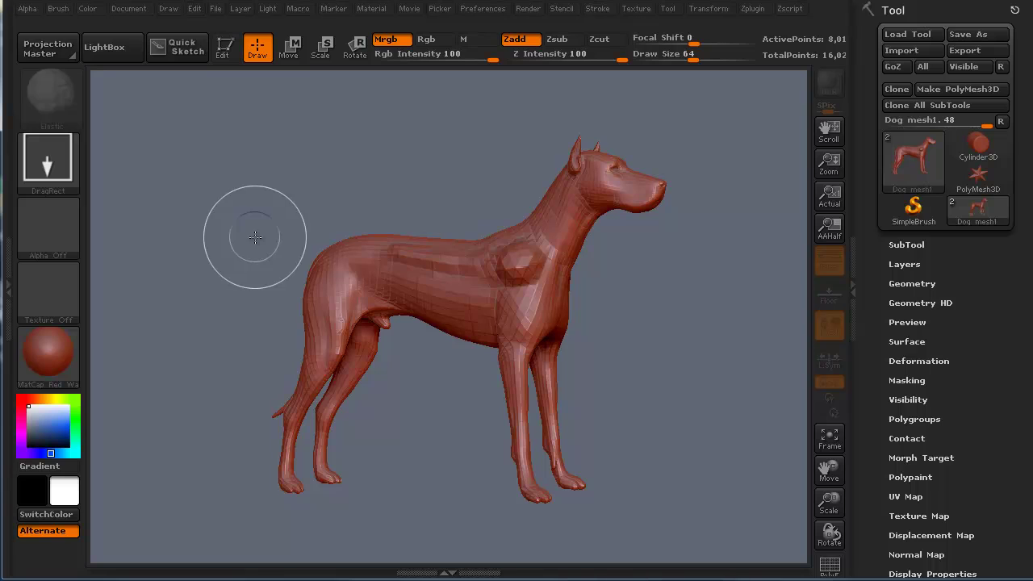
left_click_drag(555, 283, 567, 276)
mouse_move(521, 227)
left_mouse_down()
mouse_move(523, 211)
mouse_move(484, 217)
left_mouse_up()
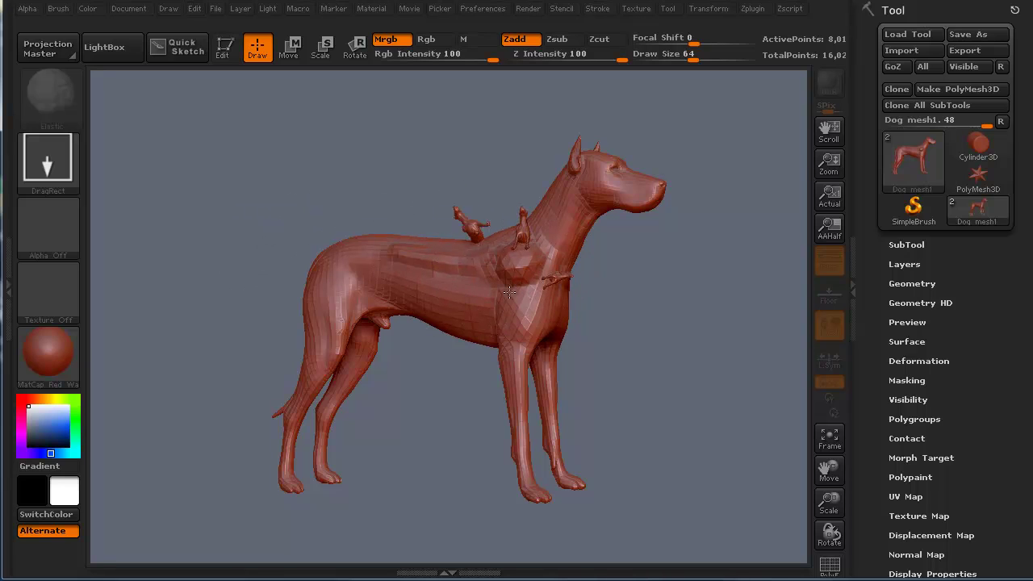
left_click_drag(565, 371, 617, 278)
left_click_drag(548, 411, 714, 376)
left_click_drag(492, 347, 426, 415)
left_click_drag(440, 298, 266, 206)
left_click_drag(439, 279, 446, 145)
left_click_drag(565, 300, 638, 274)
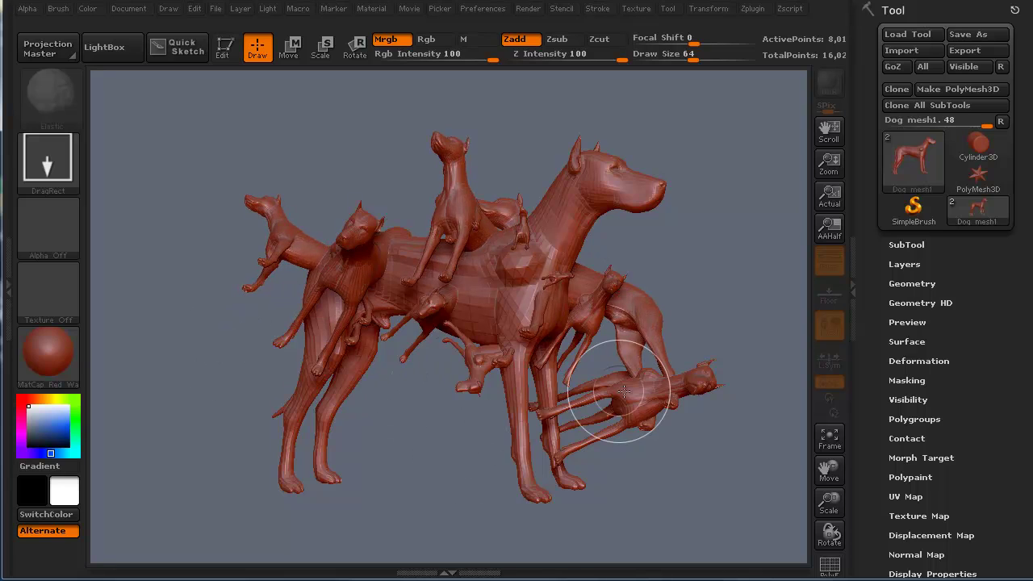
left_click_drag(435, 392, 508, 339)
left_click_drag(335, 355, 266, 274)
left_click_drag(356, 183, 363, 96)
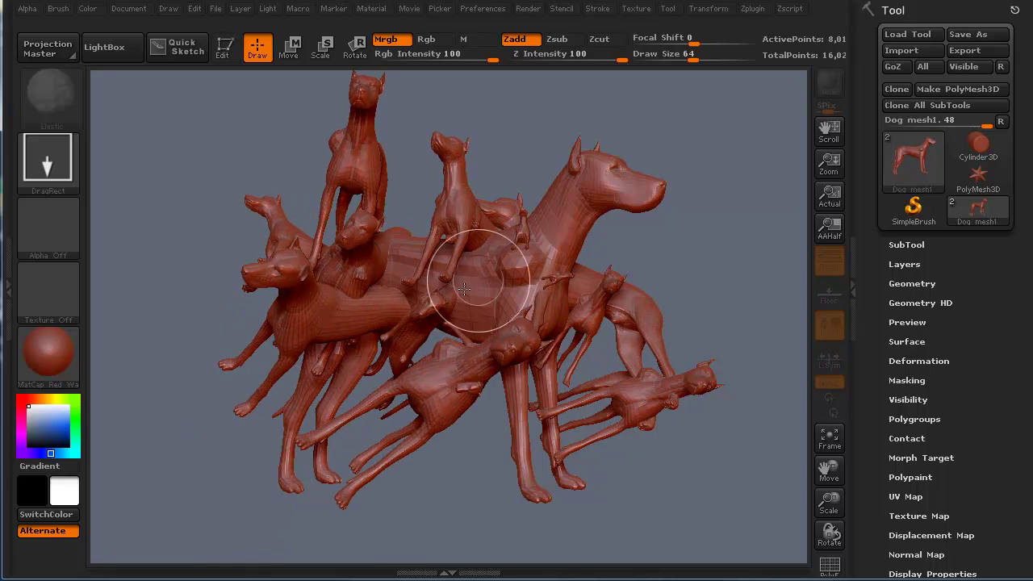
left_click_drag(464, 288, 581, 193)
left_click_drag(621, 346, 726, 266)
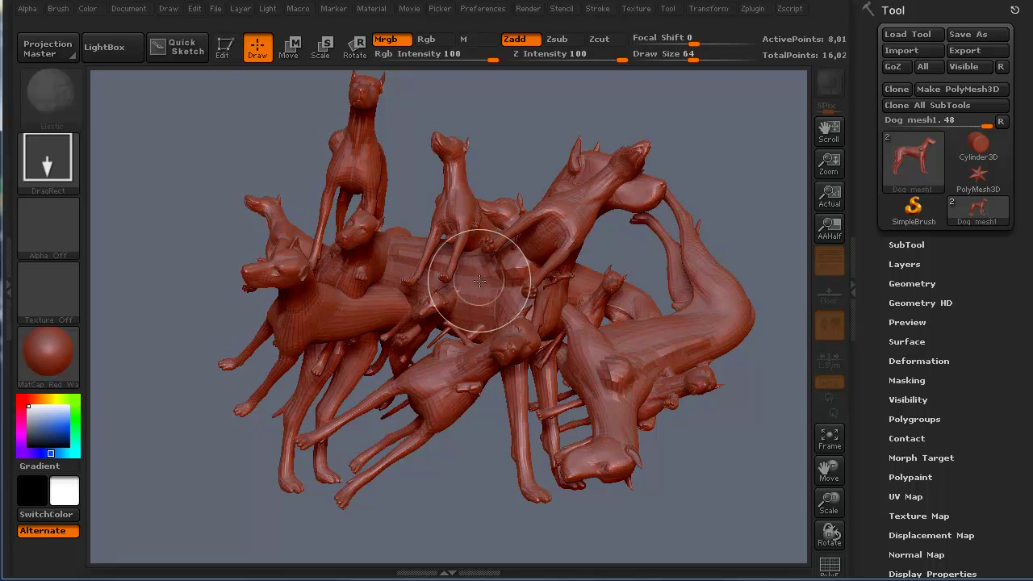
Return to Edit mode and sculpt with the Elastic brush across the head and back of the last placed dog.
key("t")
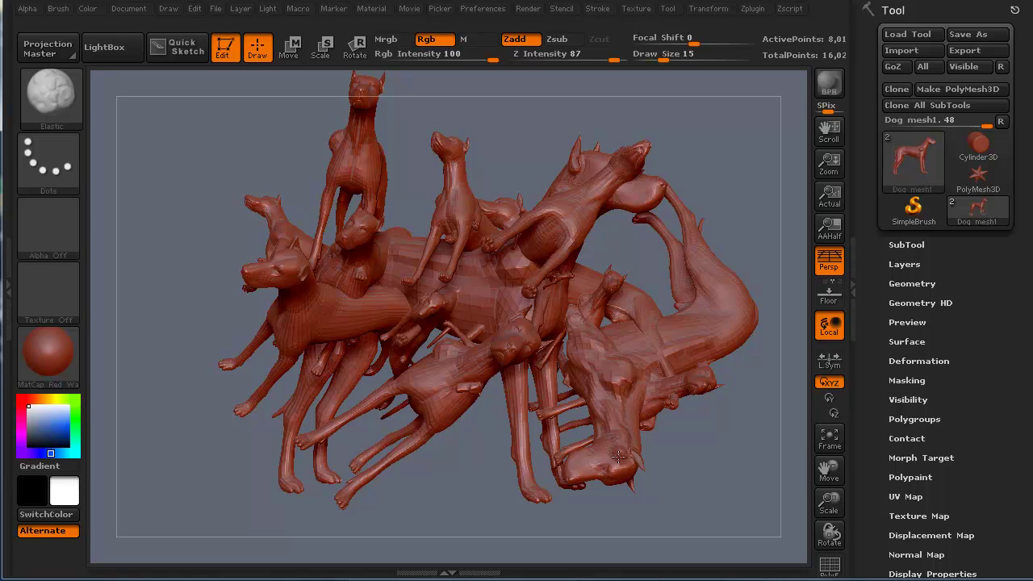
left_click_drag(635, 355, 719, 321)
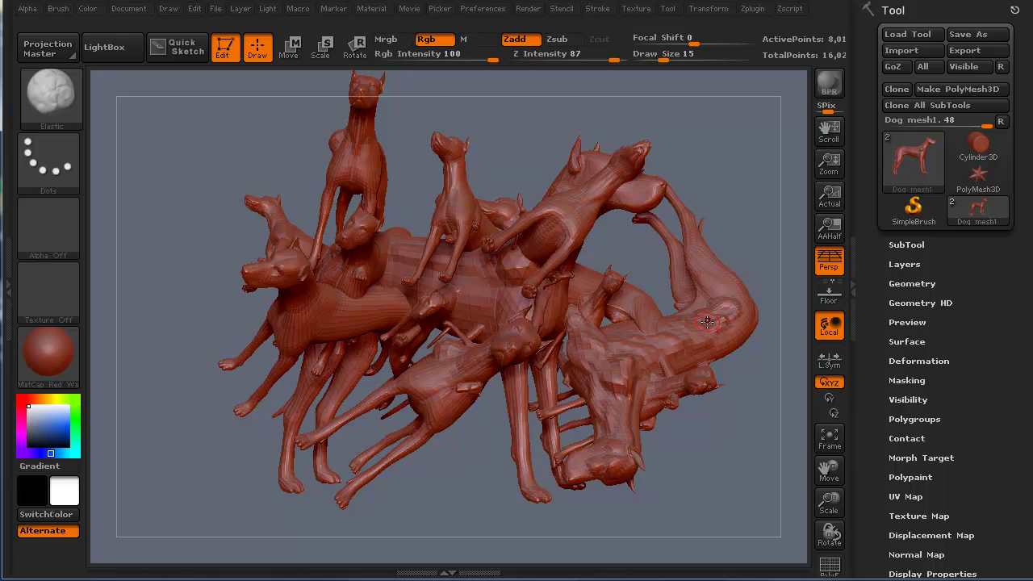
Leave Edit mode, clear the canvas of all dog copies and draw one large front-facing dog in the middle.
key("t")
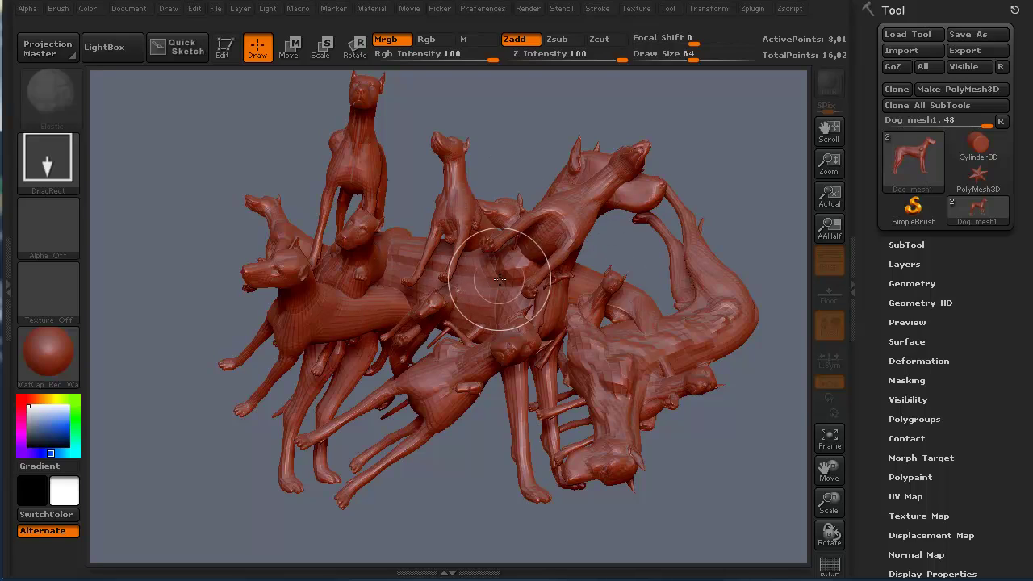
key("ctrl+n")
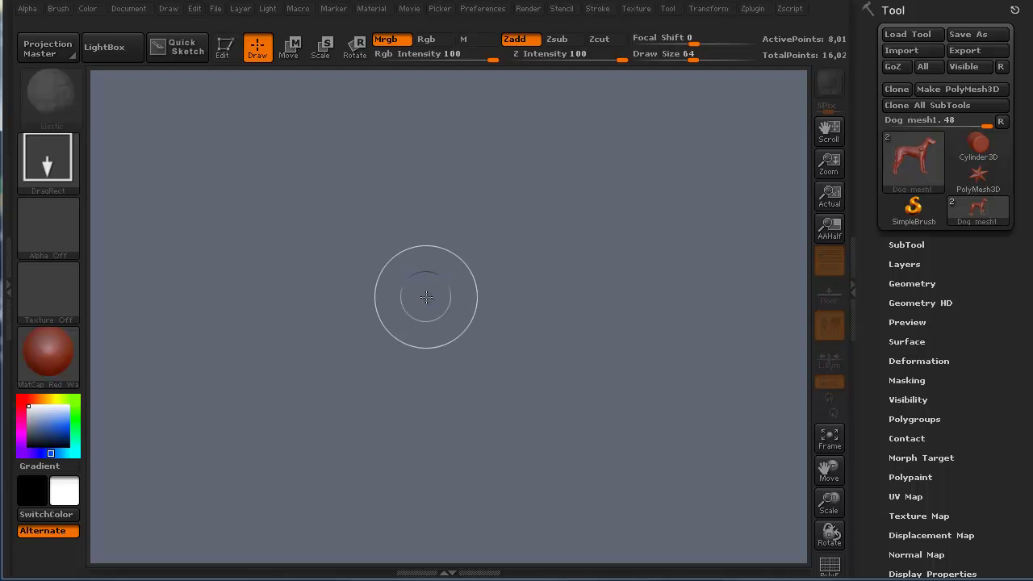
left_click_drag(429, 303, 439, 572)
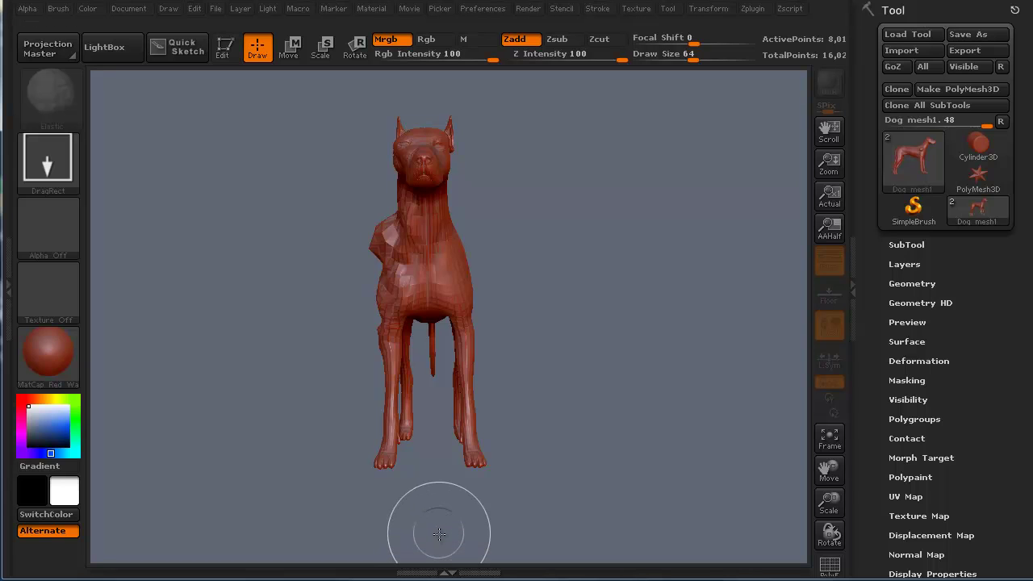
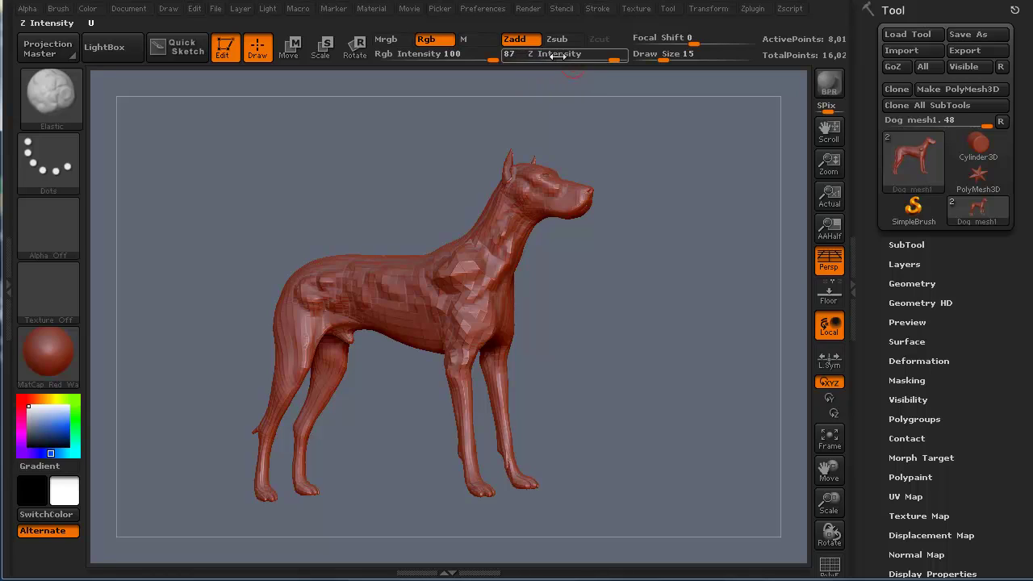
Try Z Intensity values of 20, 13 and 41 for the Elastic brush, and set it to 100.
left_click_drag(516, 130, 439, 144)
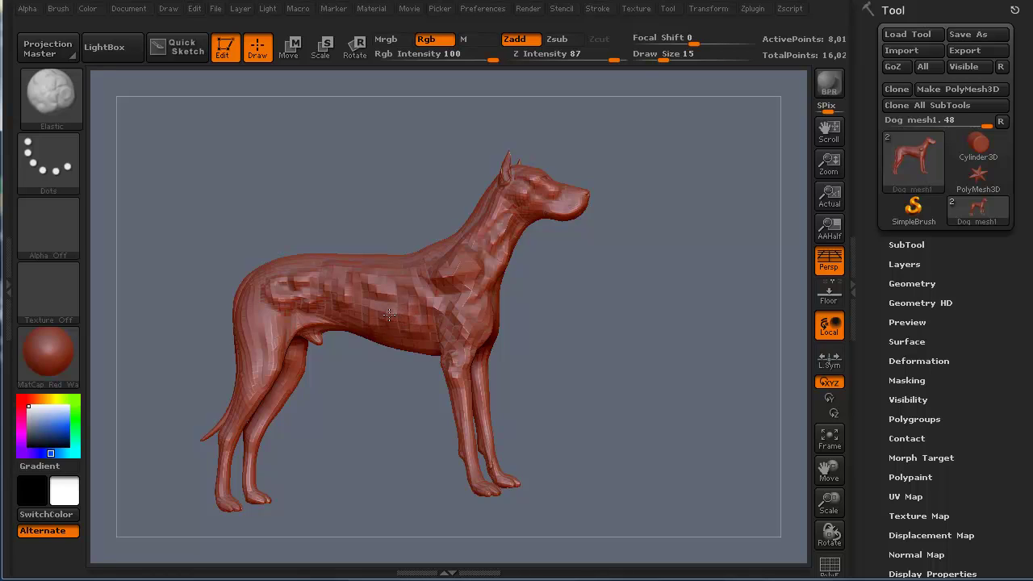
left_click_drag(196, 196, 258, 184, "alt")
type("20")
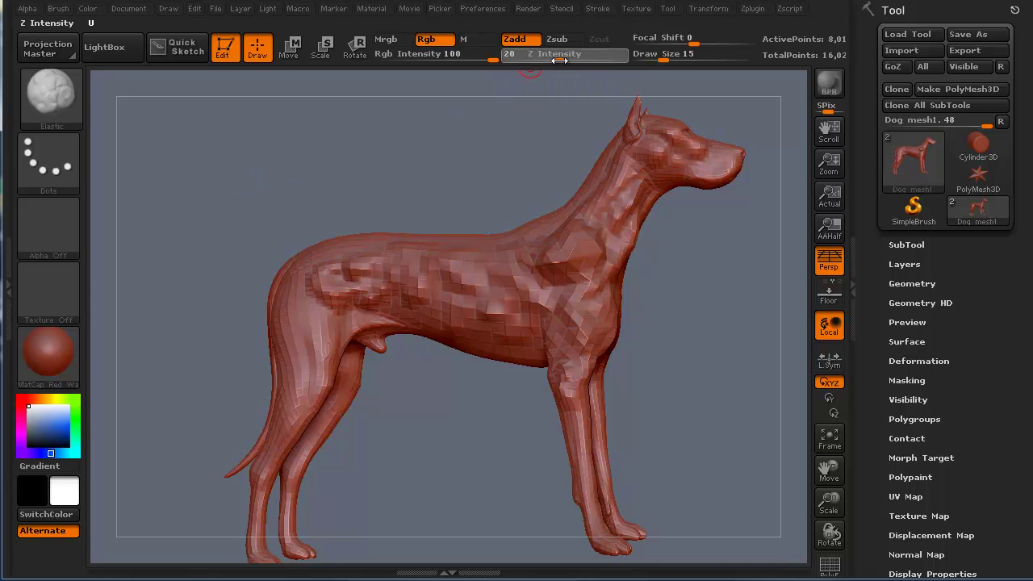
key("Return")
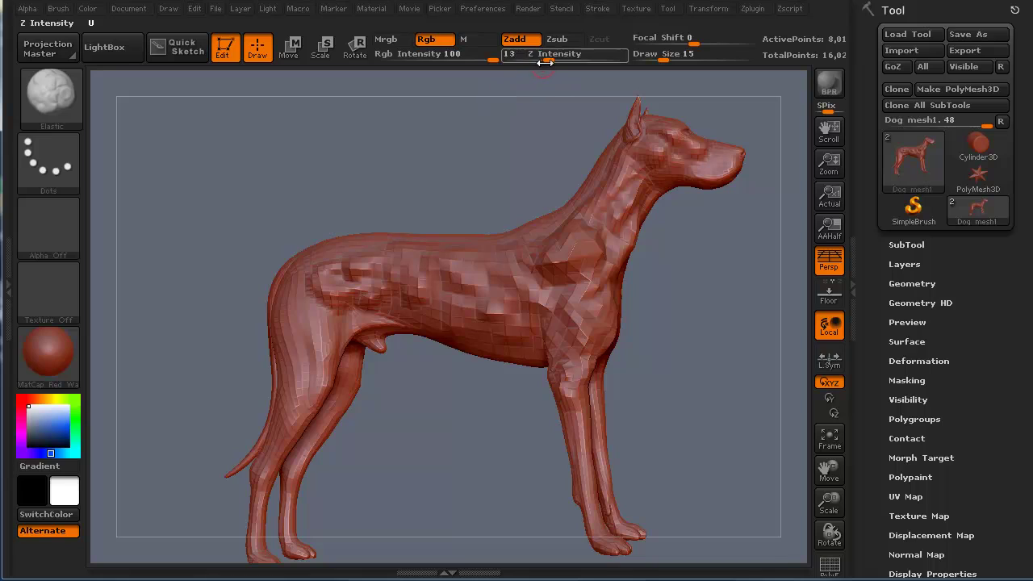
left_click(569, 60)
type("26")
key("Return")
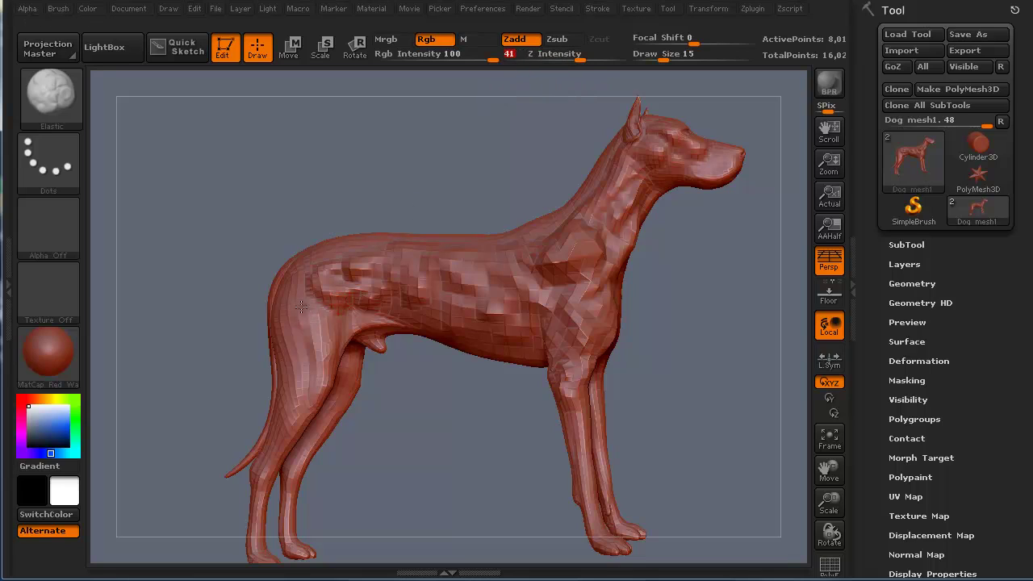
left_click_drag(579, 60, 619, 61)
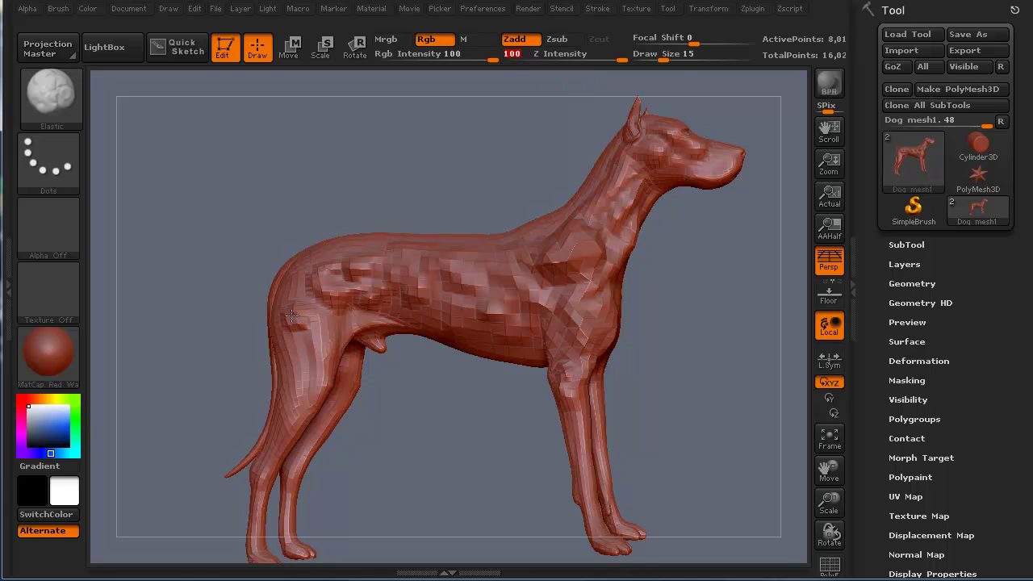
Subdivide the dog mesh twice and check its active and total point counts.
left_click_drag(264, 350, 194, 312)
key("ctrl+d")
key("ctrl+d")
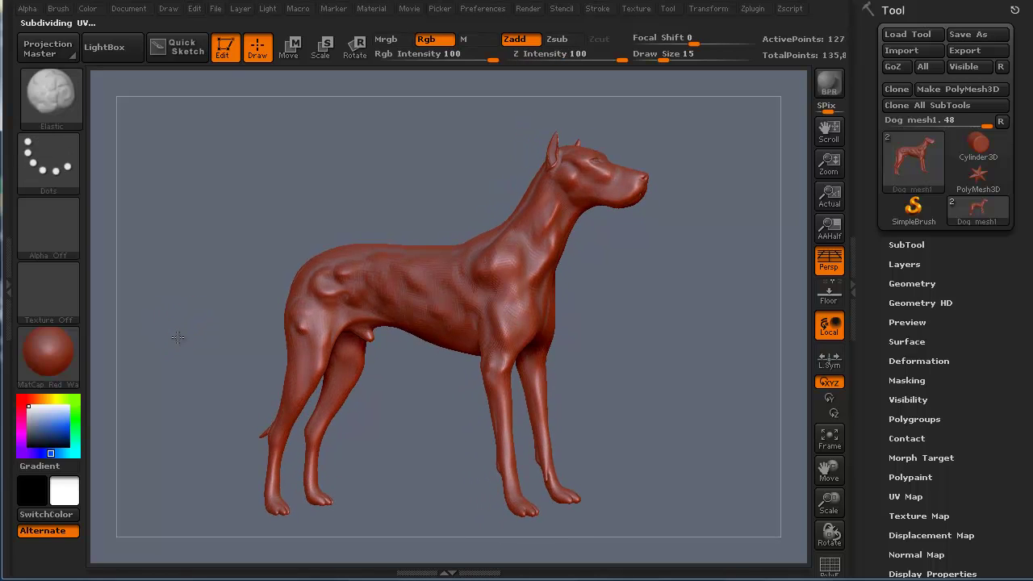
left_click(853, 286)
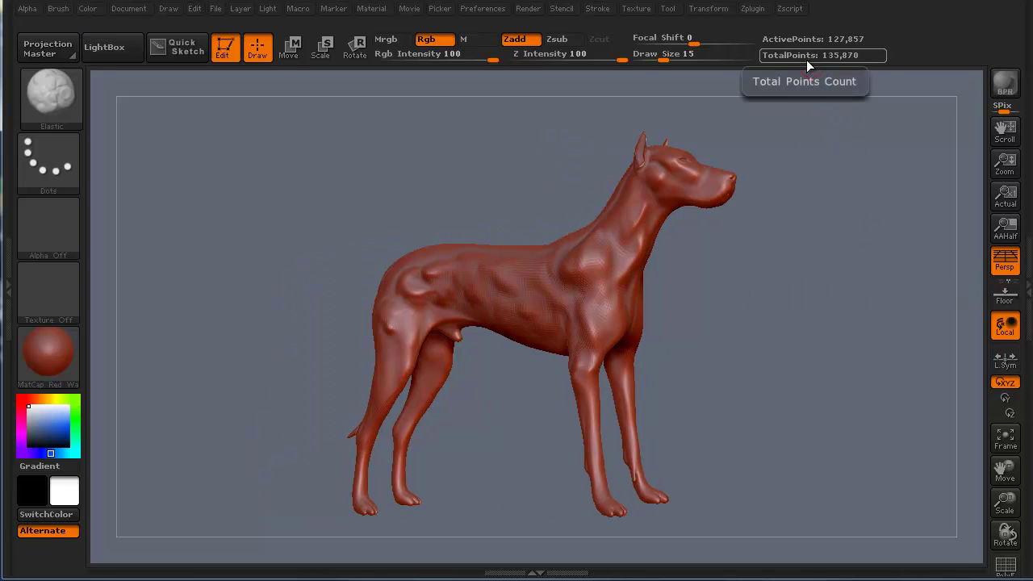
left_click(1026, 289)
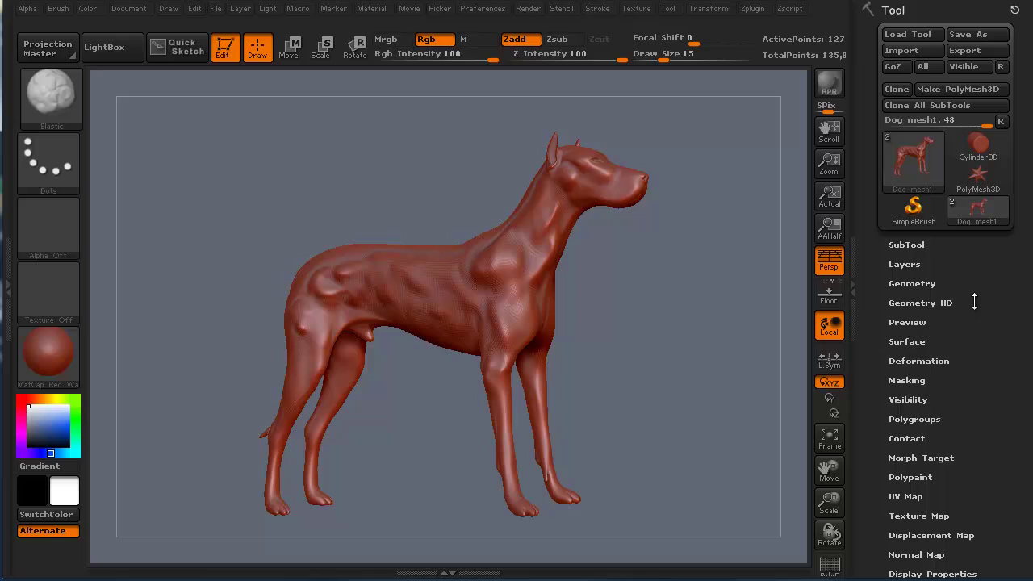
Check the full active and total point counts, and open the list of the dog's subtools.
left_click(856, 290)
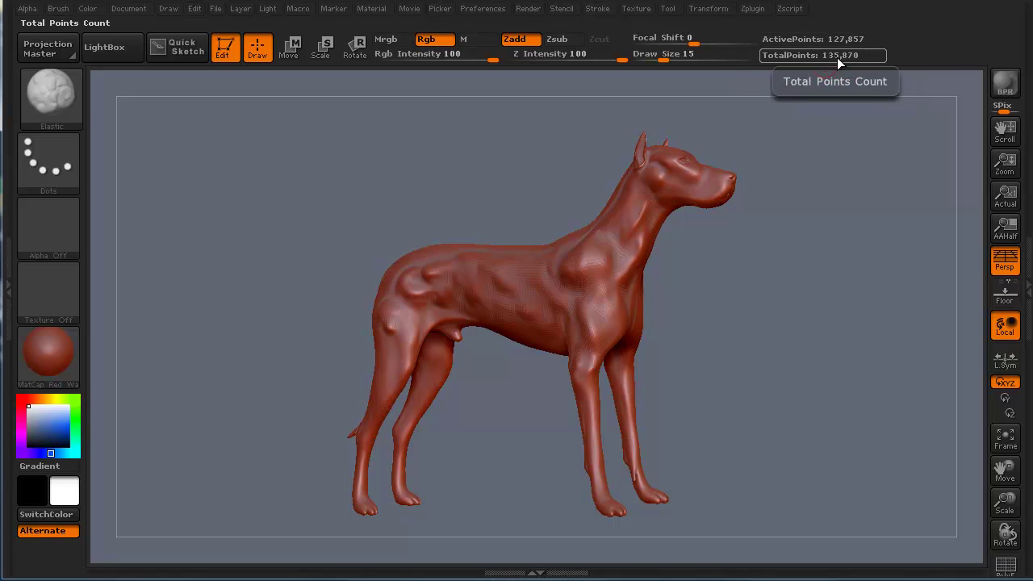
left_click(1028, 289)
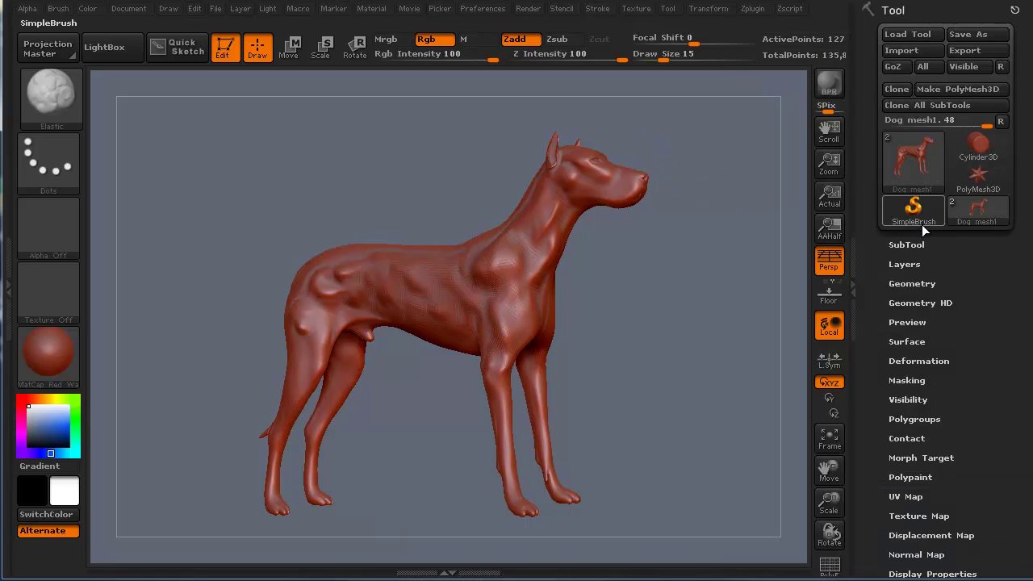
left_click(906, 244)
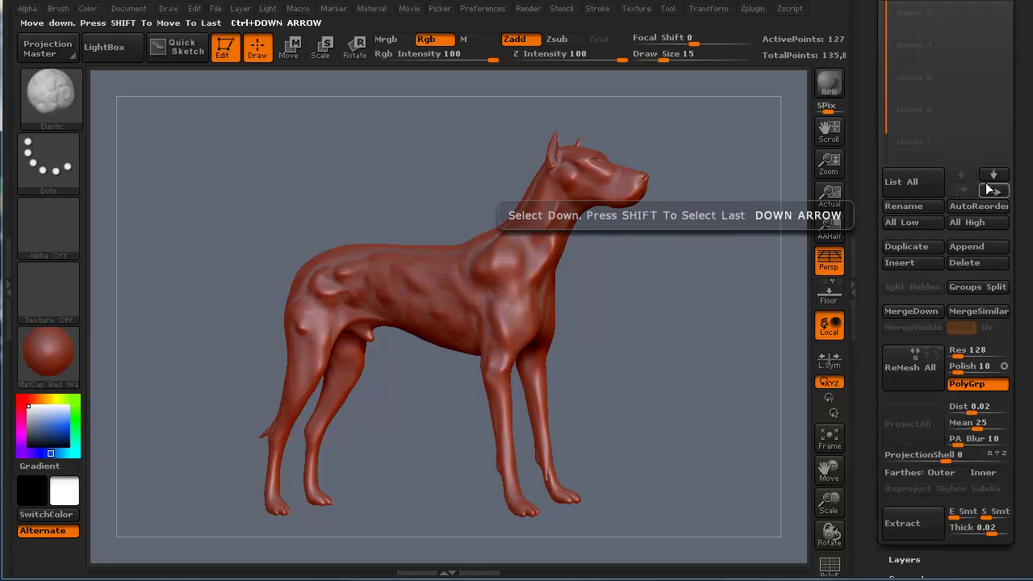
left_click_drag(1022, 24, 1022, 273)
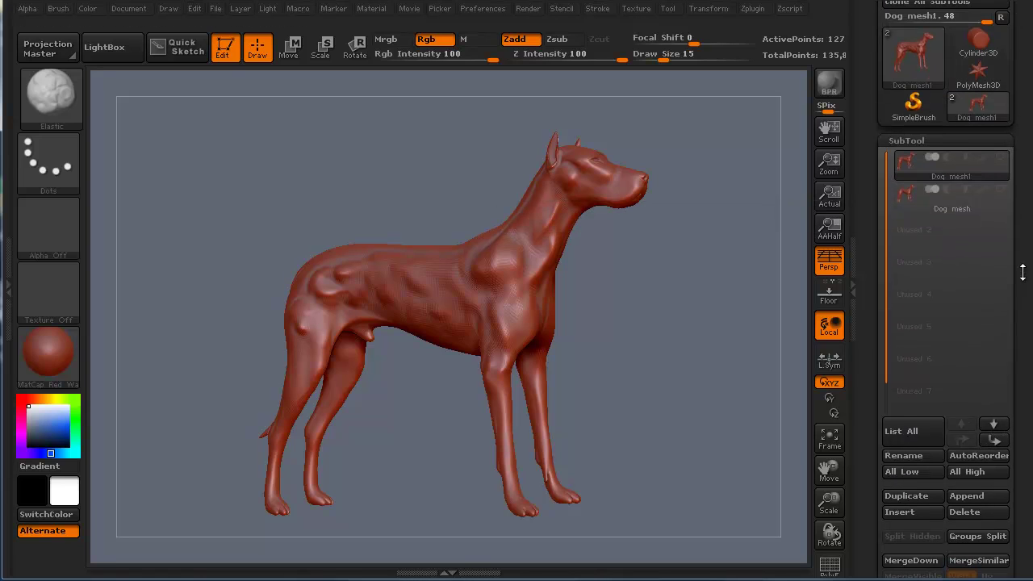
Delete the low-resolution Dog mesh subtool, accepting the non-undoable operation note for the rest of the session.
left_click(965, 207)
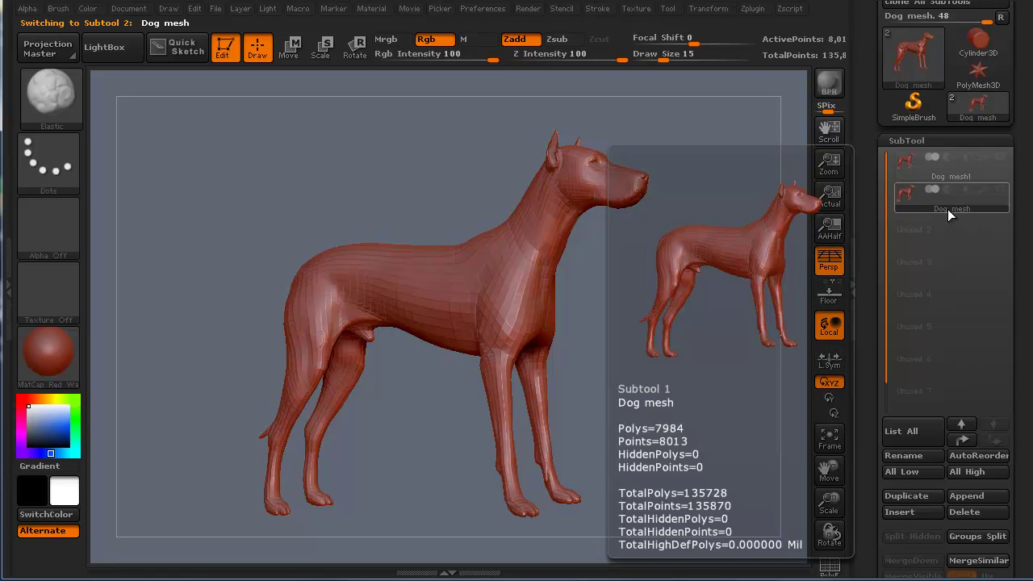
scroll(925, 206, "down", 1)
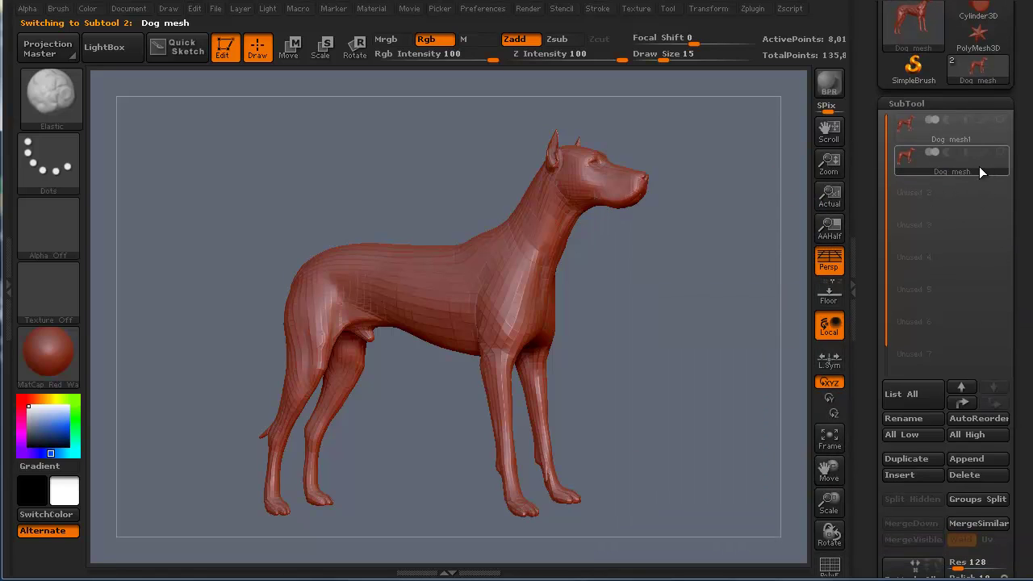
left_click(972, 472)
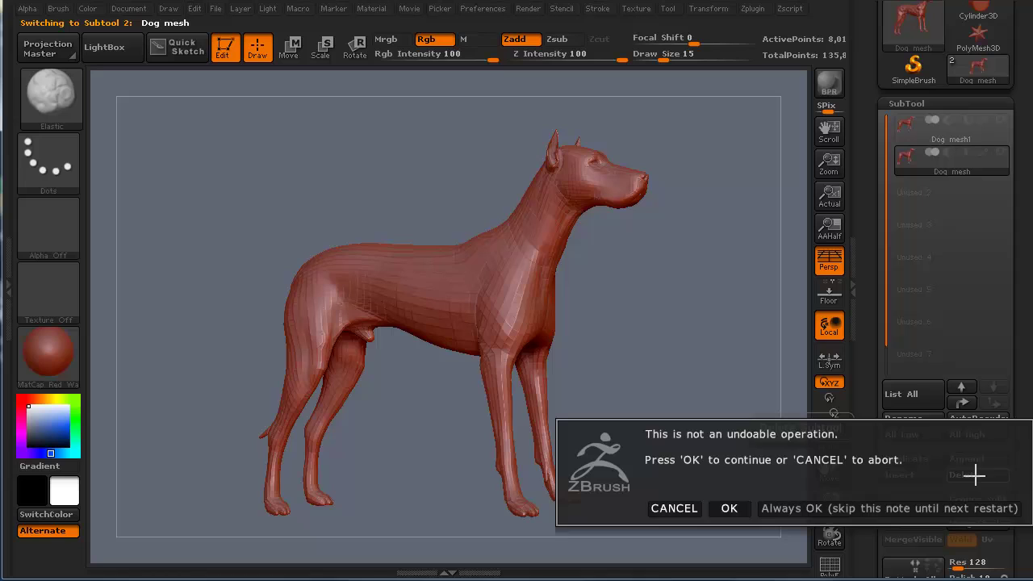
left_click(773, 509)
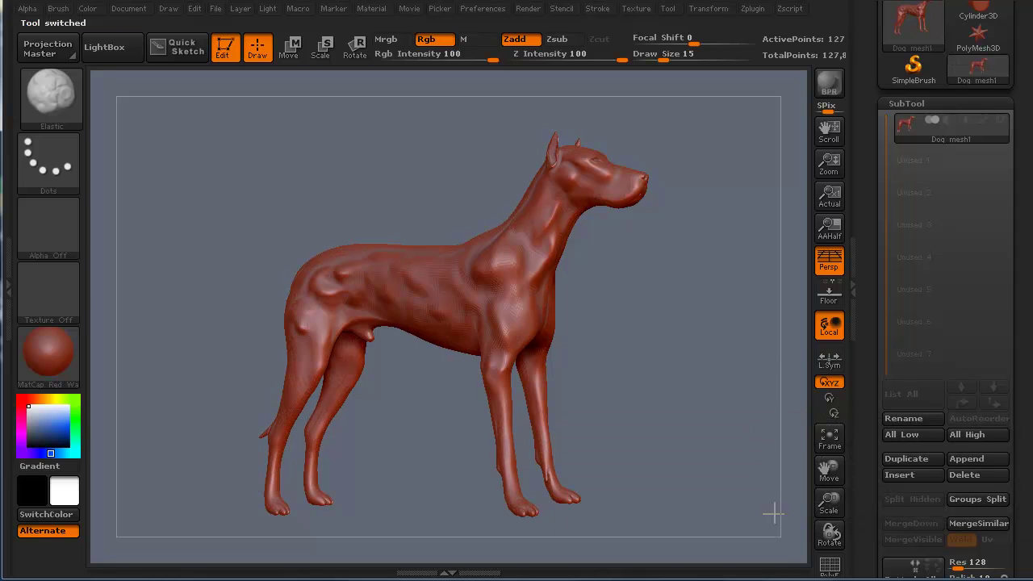
Compare the active and total point counts again while viewing the remaining dog from slightly different angles.
left_click_drag(184, 396, 655, 277)
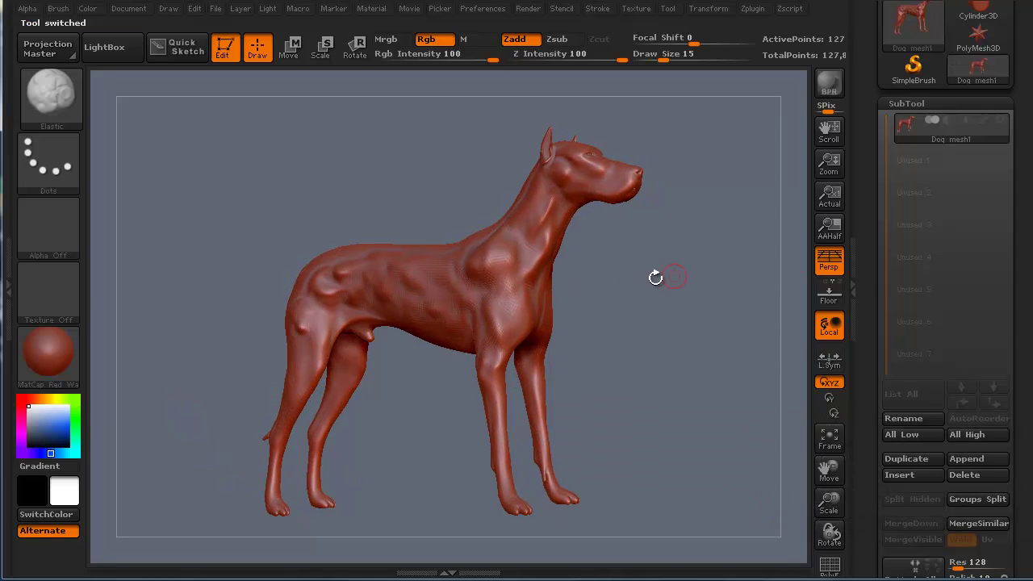
left_click(851, 286)
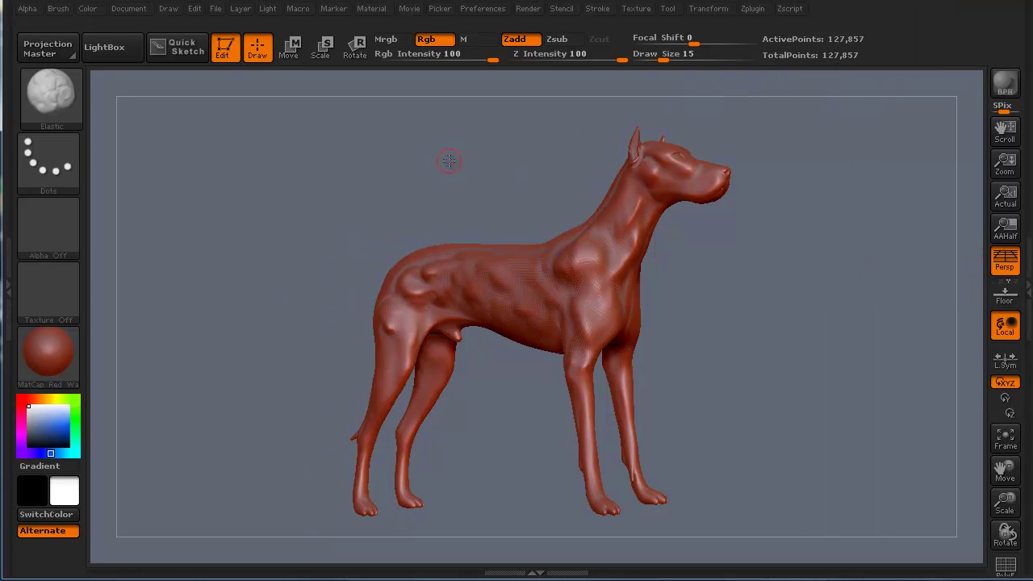
mouse_move(449, 161)
left_mouse_down()
mouse_move(457, 184)
mouse_move(467, 162)
mouse_move(454, 169)
left_mouse_up()
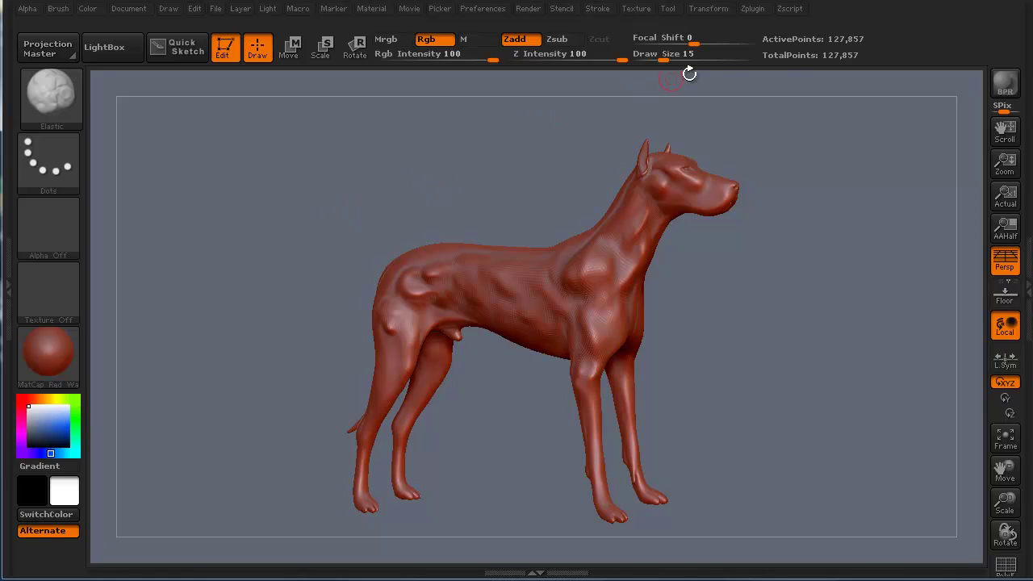
left_click(1020, 276)
mouse_move(398, 187)
left_mouse_down()
mouse_move(412, 182)
mouse_move(397, 189)
left_mouse_up()
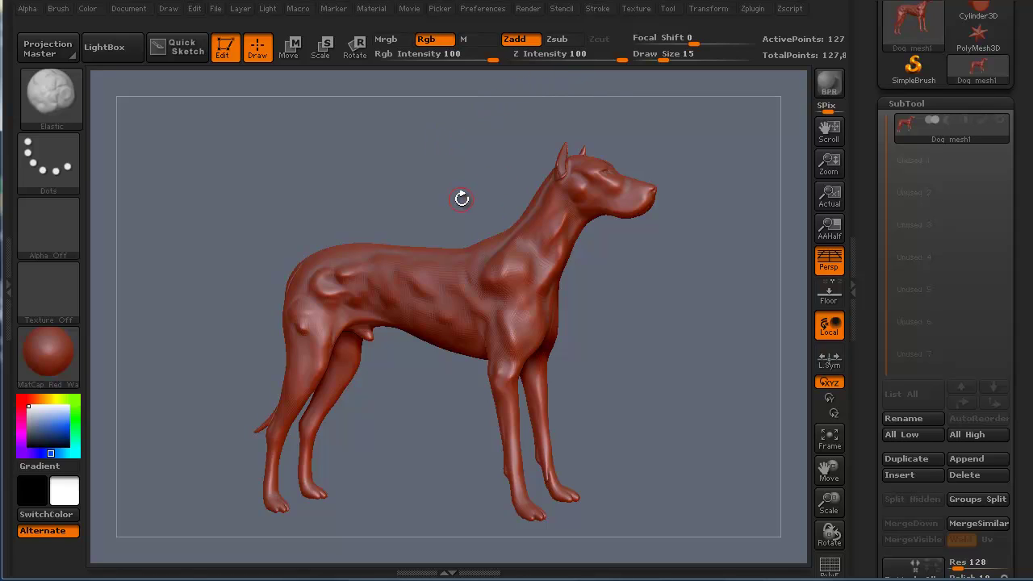
Dab the Elastic brush on the dog's front shoulder at Z Intensity values of 23, 49 and 100.
type("u23")
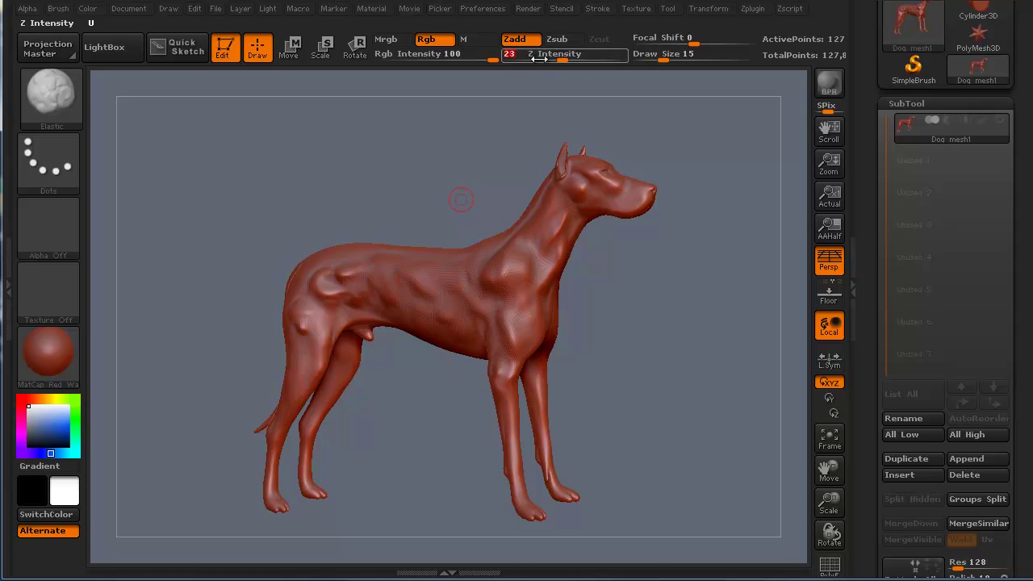
key("Return")
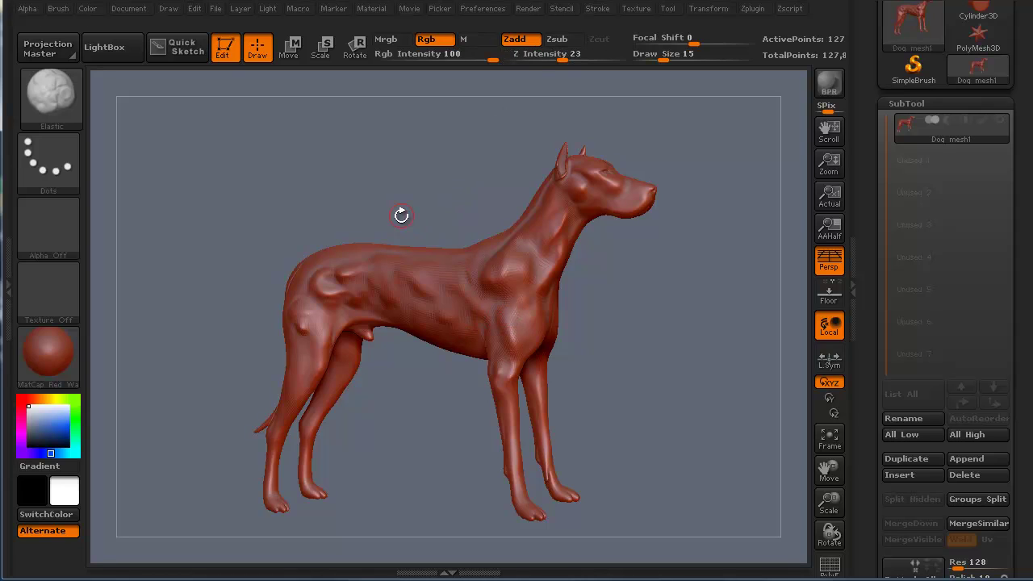
left_click_drag(401, 215, 423, 274, "alt")
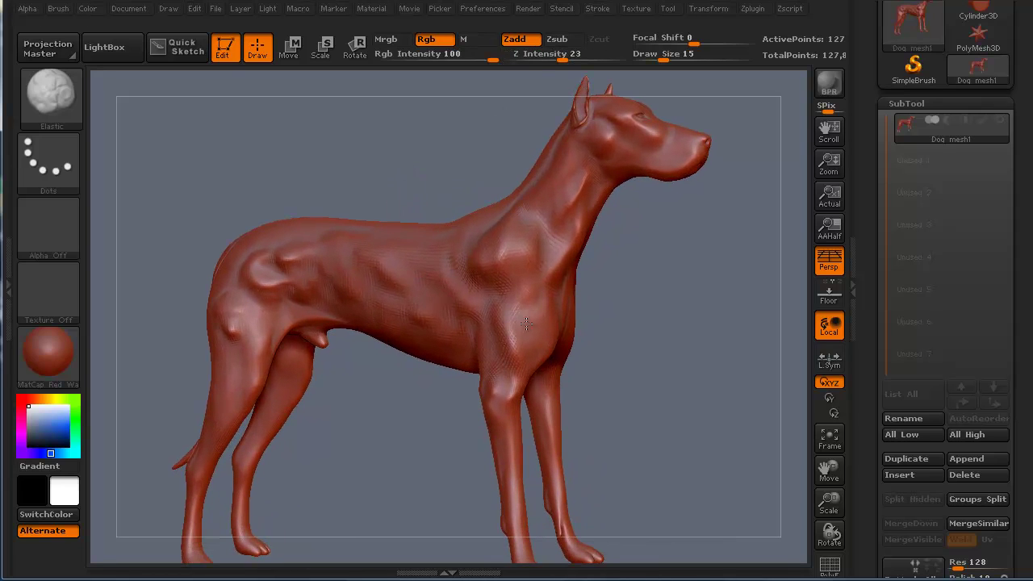
type("u")
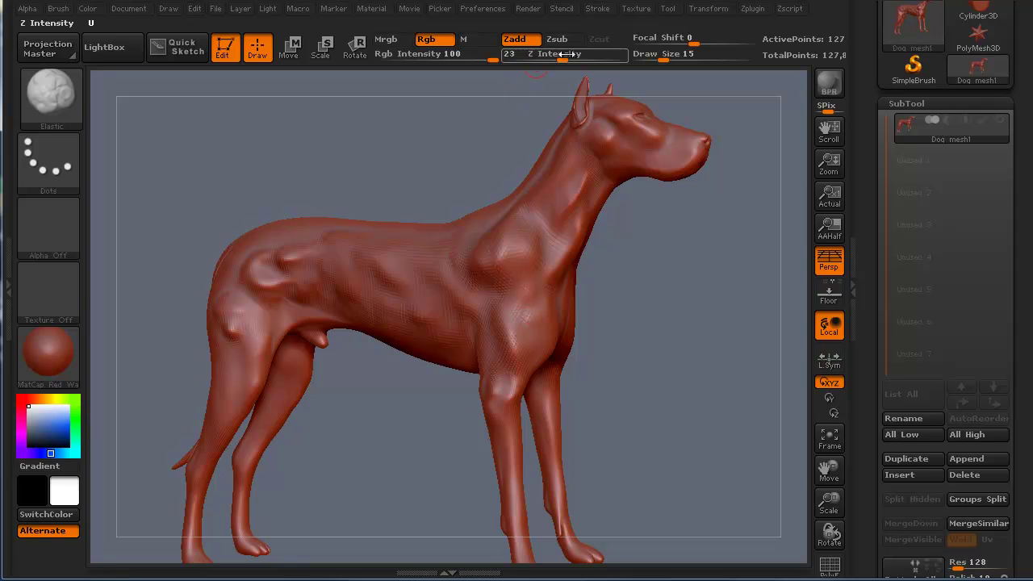
type("49")
key("Return")
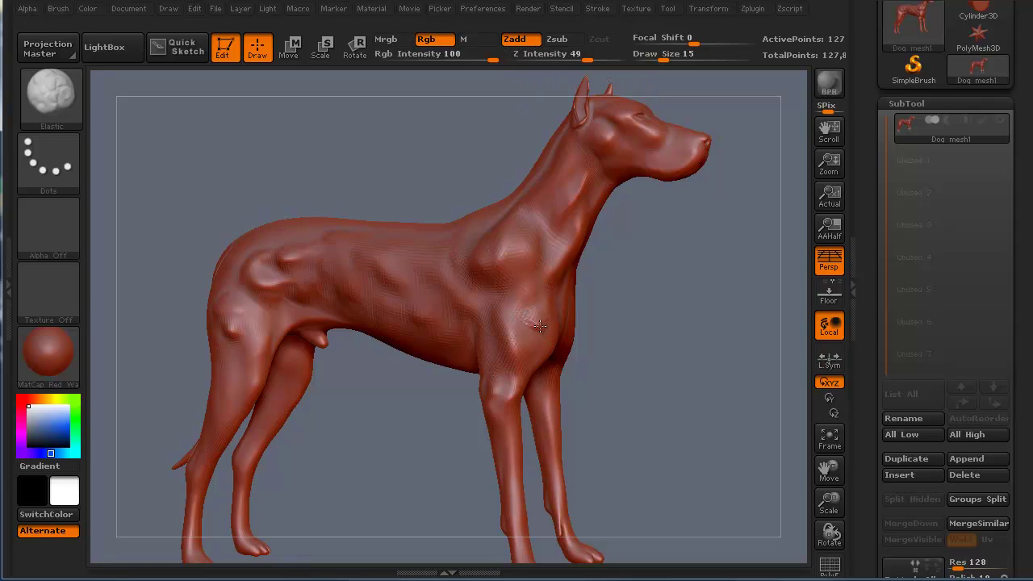
type("u")
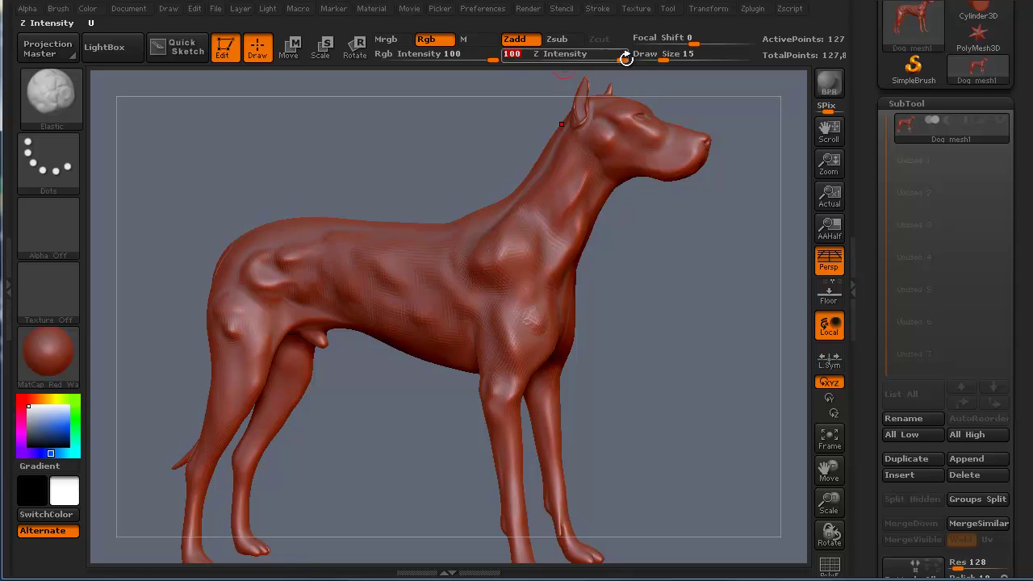
type("100")
key("Return")
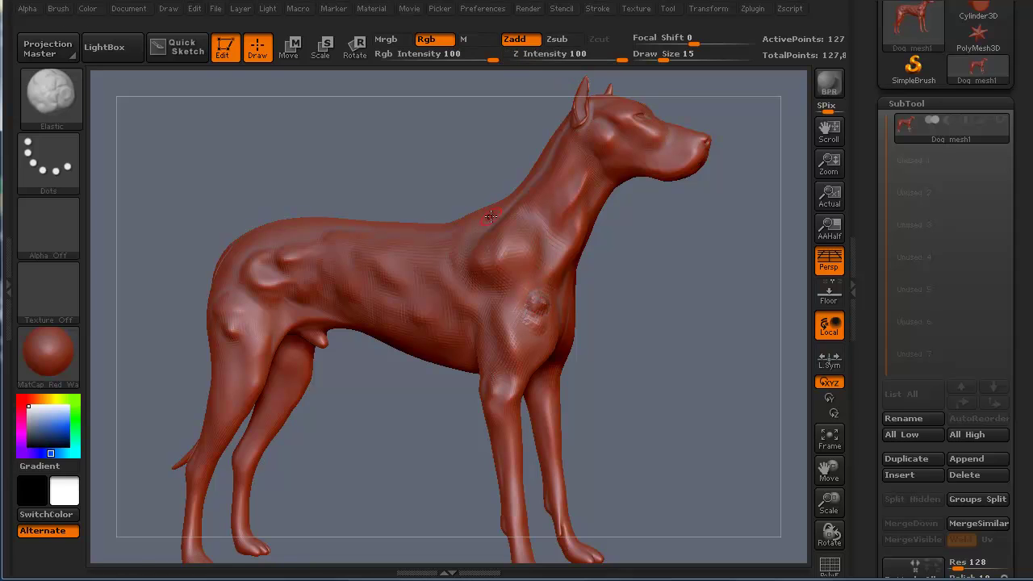
Switch the Elastic brush to Zsub and carve three small dents into the dog's shoulder.
left_click_drag(423, 155, 238, 172)
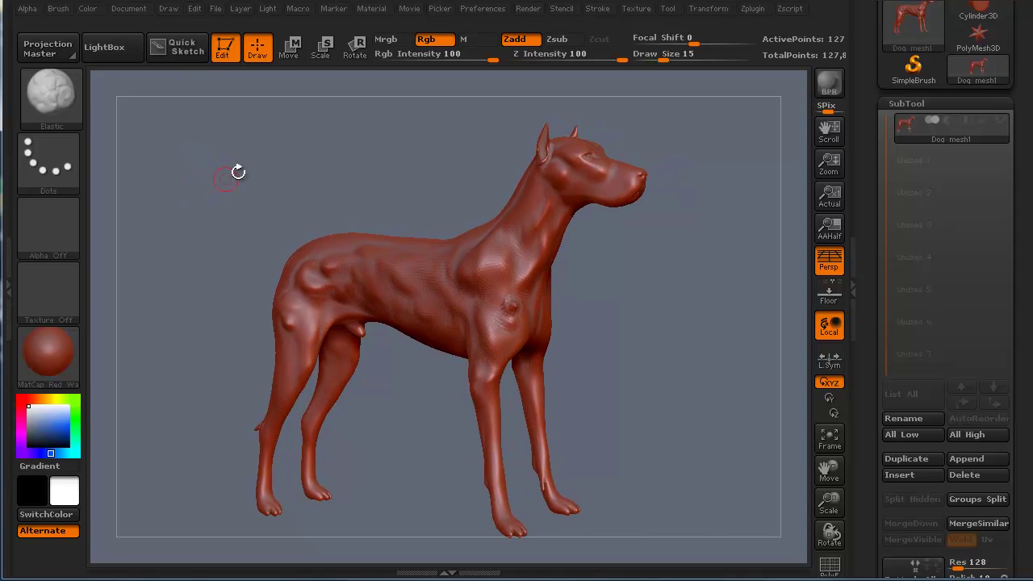
left_click_drag(308, 192, 444, 173)
left_click(557, 39)
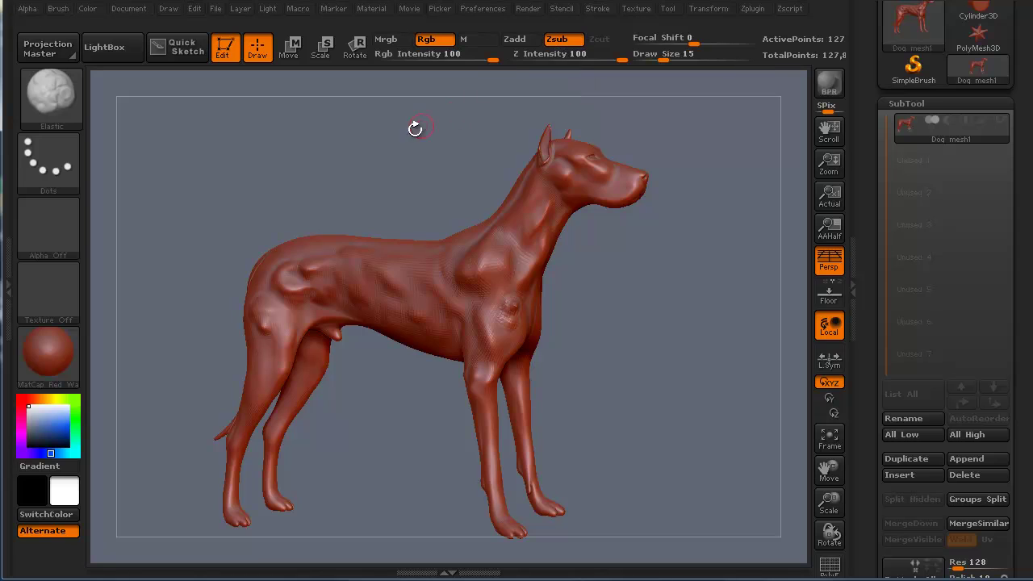
left_click_drag(364, 147, 375, 237, "alt")
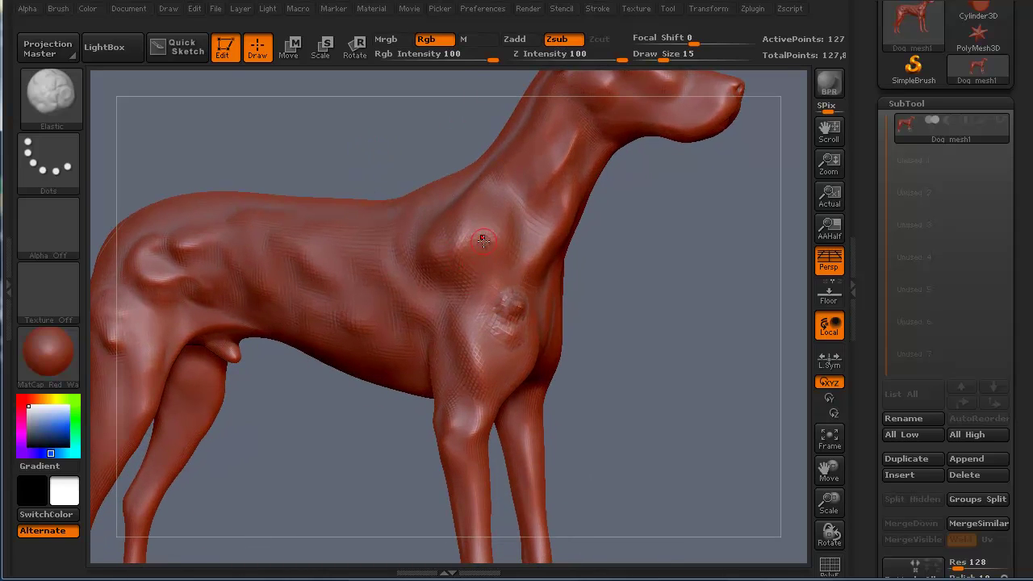
left_click_drag(465, 312, 465, 322)
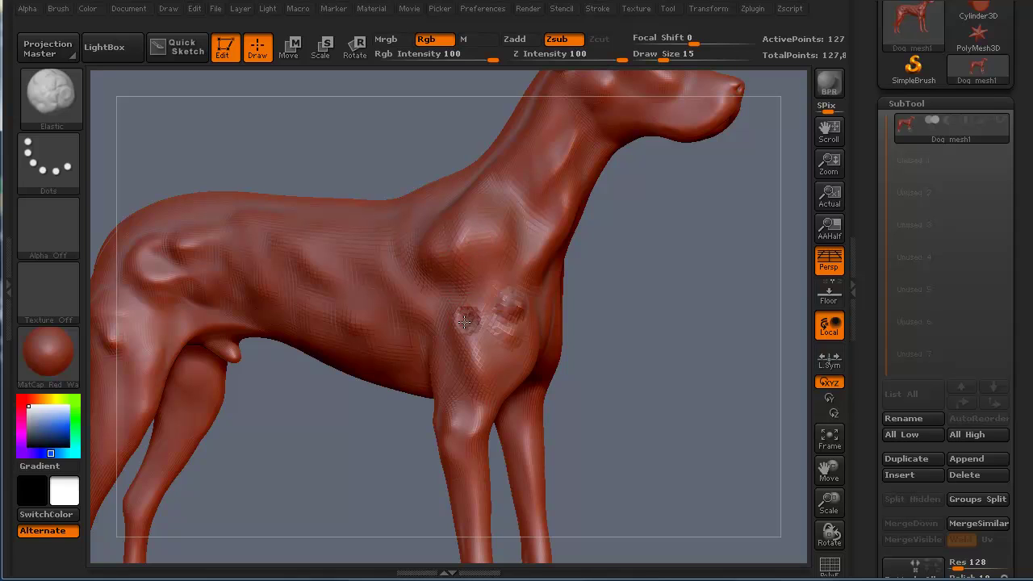
left_click_drag(478, 269, 479, 279)
left_click_drag(476, 232, 489, 229)
Switch the brush back to Zadd and sculpt two rough patches on the ribs just behind the shoulder.
left_click(513, 38)
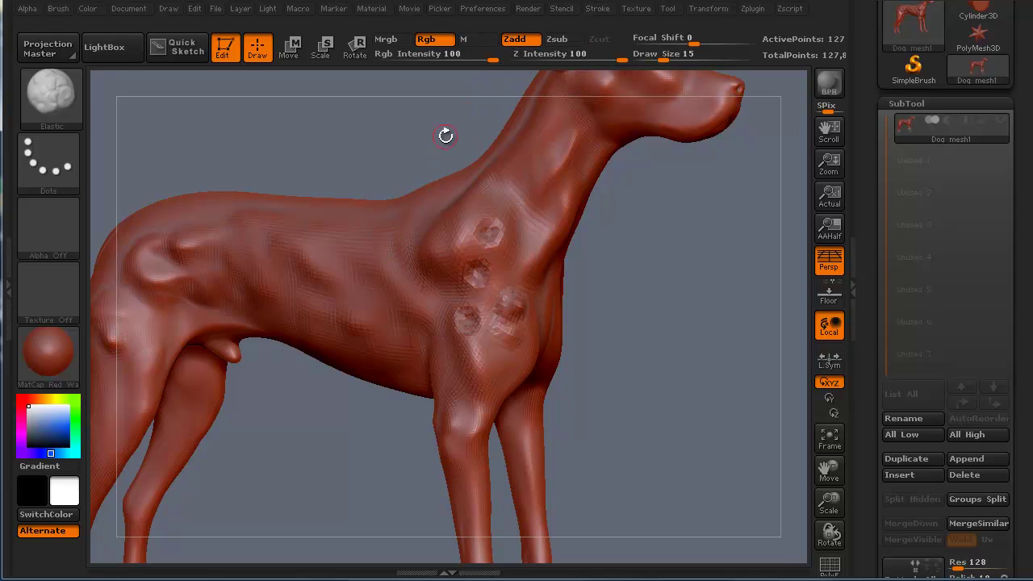
left_click(384, 275)
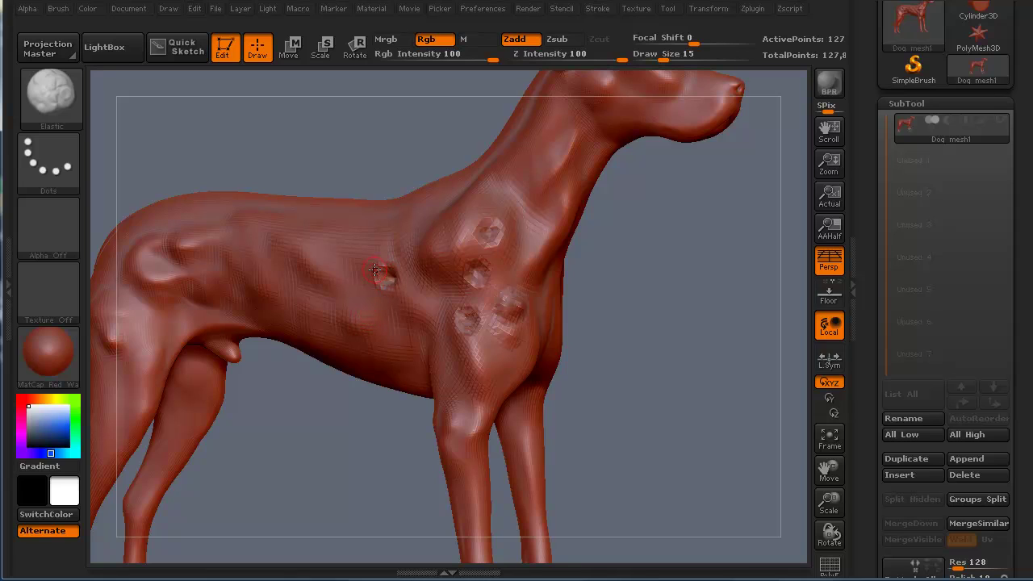
mouse_move(379, 257)
left_mouse_down()
mouse_move(380, 292)
mouse_move(400, 281)
mouse_move(395, 293)
mouse_move(368, 285)
mouse_move(370, 267)
mouse_move(376, 296)
left_mouse_up()
left_click(413, 301)
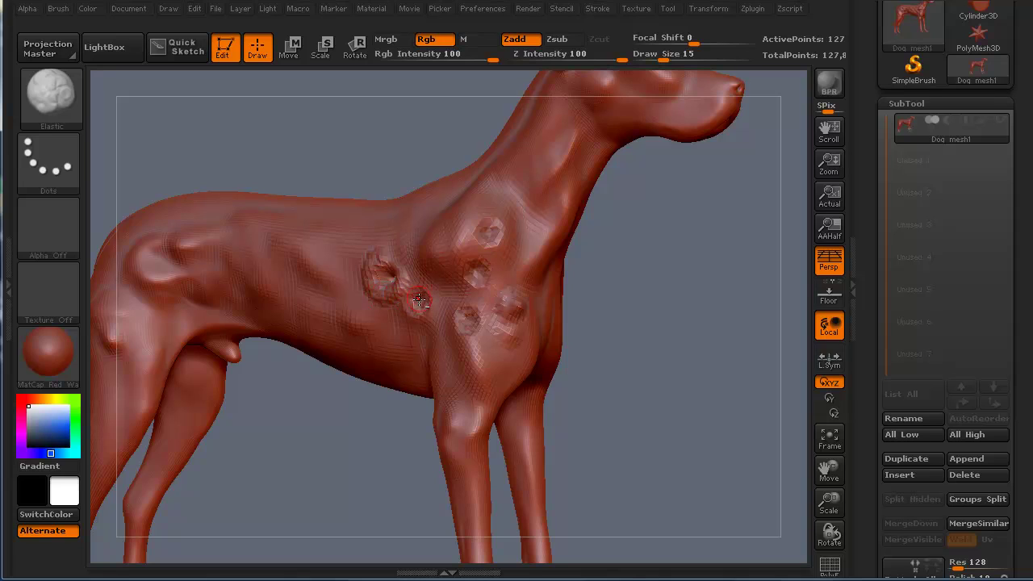
left_click_drag(409, 302, 431, 304)
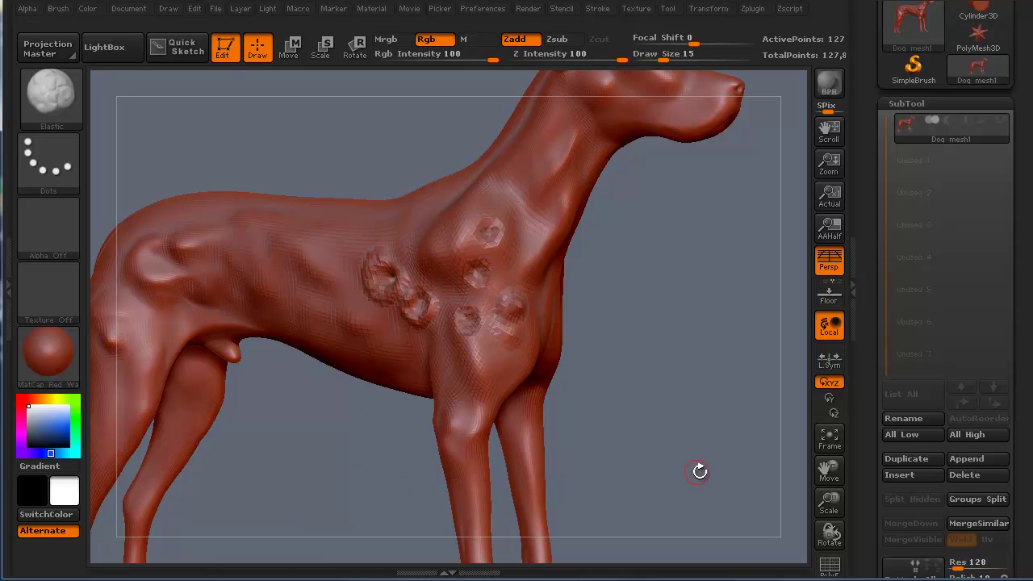
Frame the whole dog to examine the sculpted marks, and show the Tool palette from its beginning.
key("f")
left_click_drag(699, 471, 654, 403)
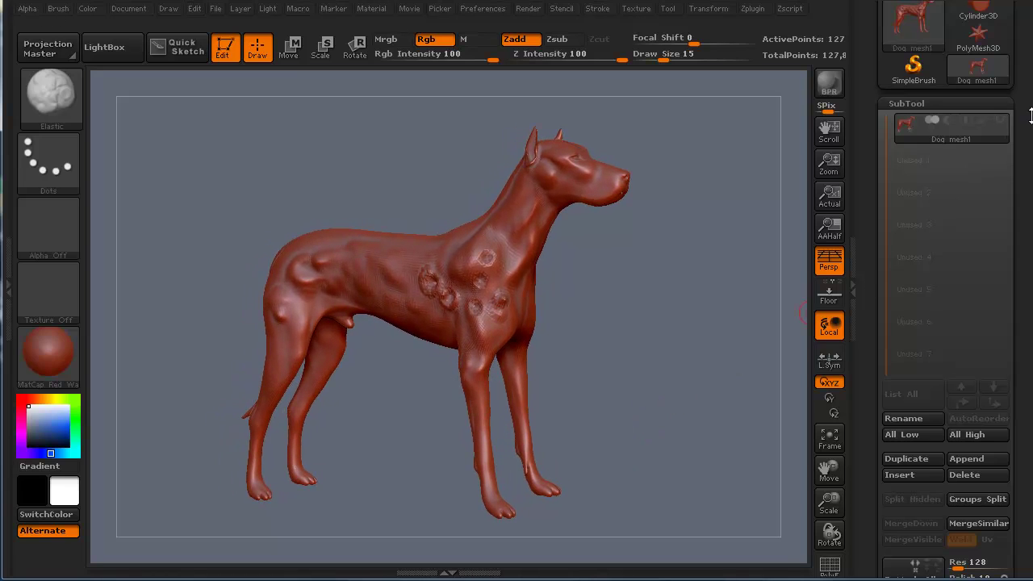
left_click_drag(1022, 113, 1022, 255)
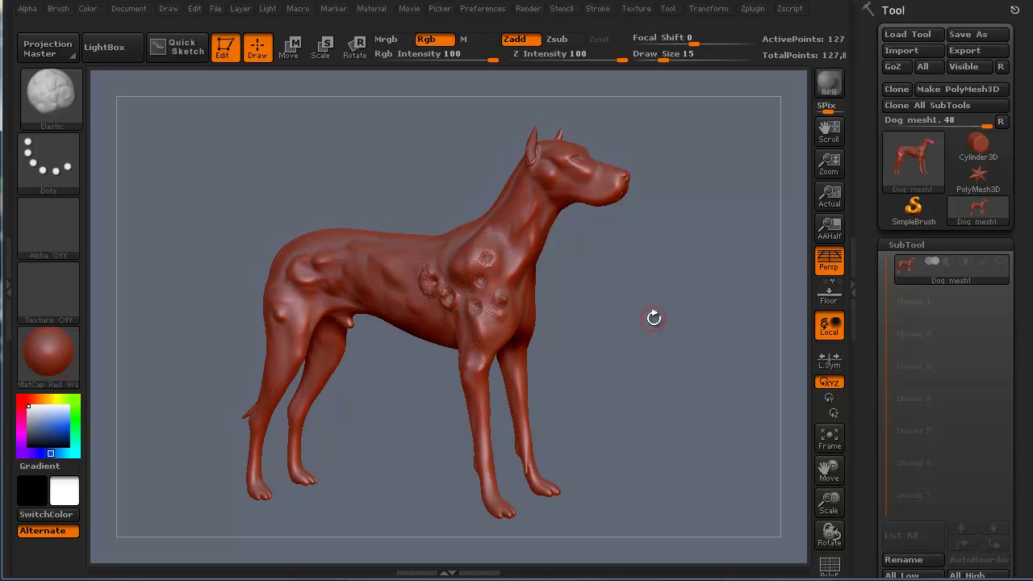